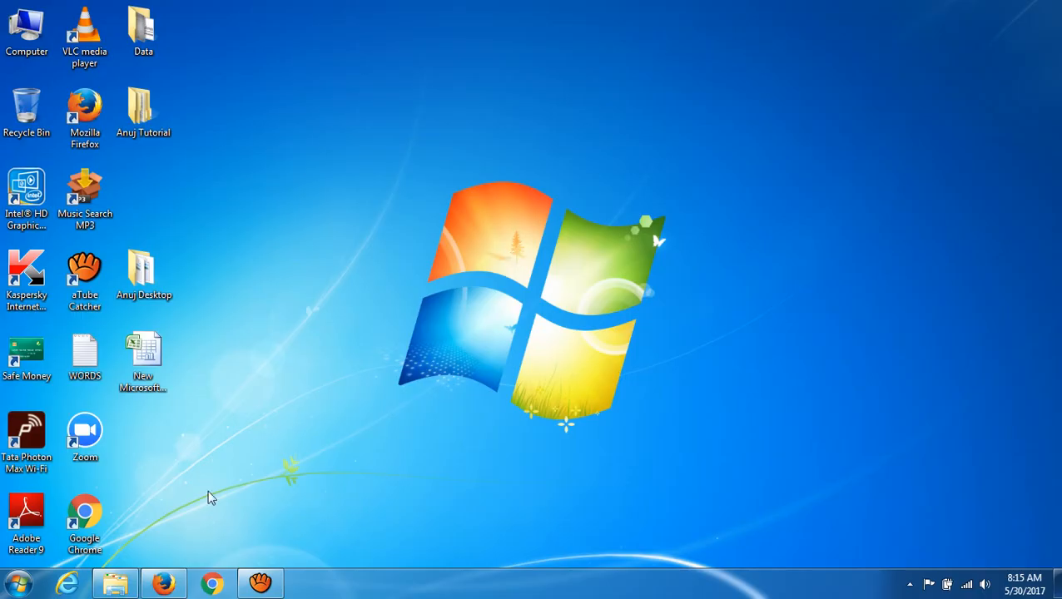
# Look up the Microsoft Office 2007 programs in the list of all installed programs
pyautogui.click(19, 585)
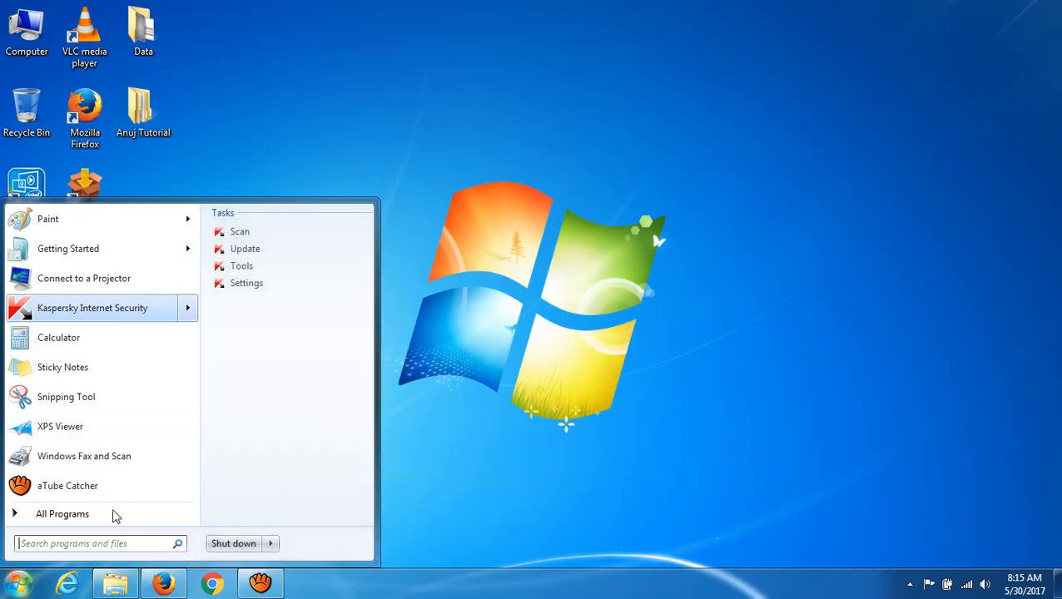
pyautogui.click(67, 516)
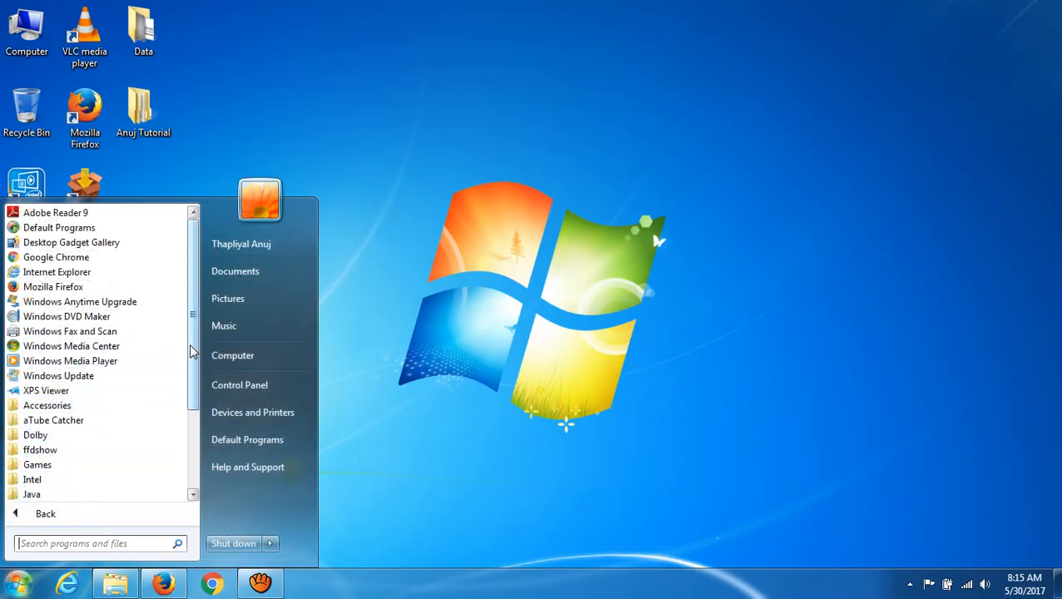
pyautogui.moveTo(192, 351); pyautogui.dragTo(192, 429)
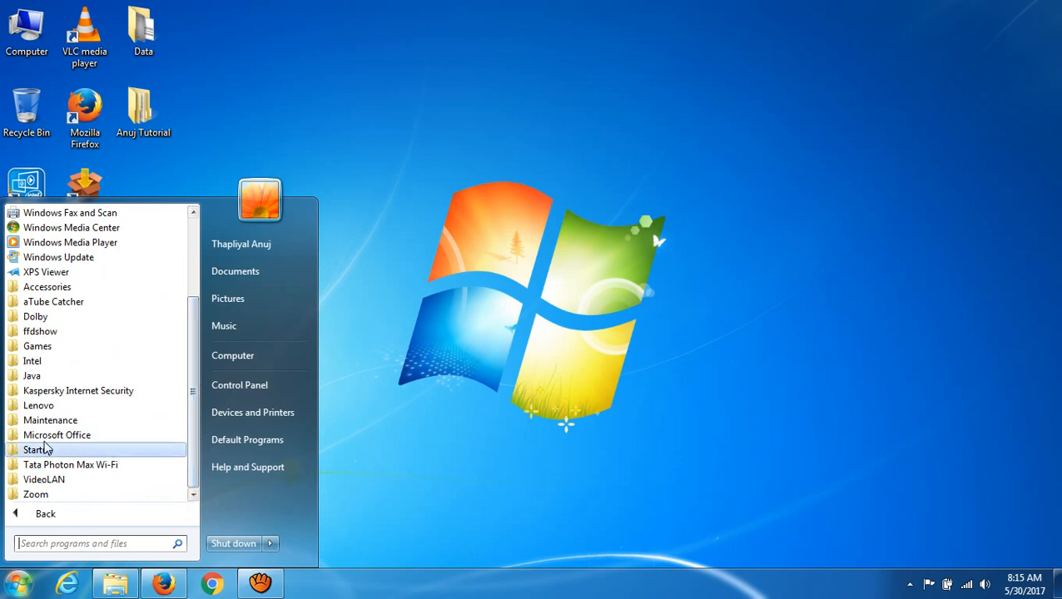
pyautogui.click(54, 436)
pyautogui.scroll(-2, 123, 426)
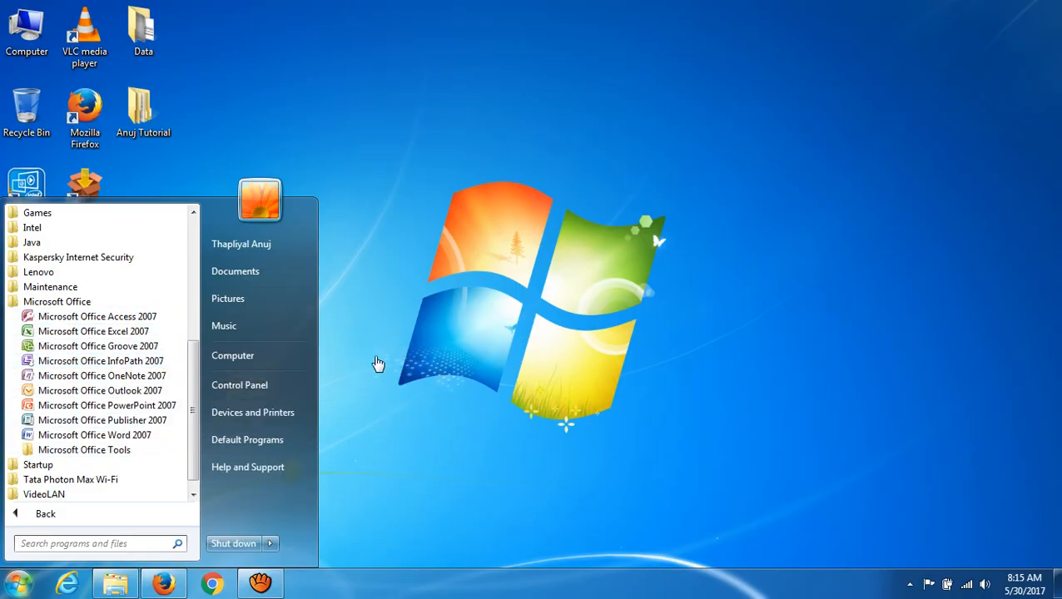
pyautogui.click(378, 363)
# Create a Microsoft Office Excel worksheet named Excel Basics on the desktop and open it
pyautogui.rightClick(371, 130)
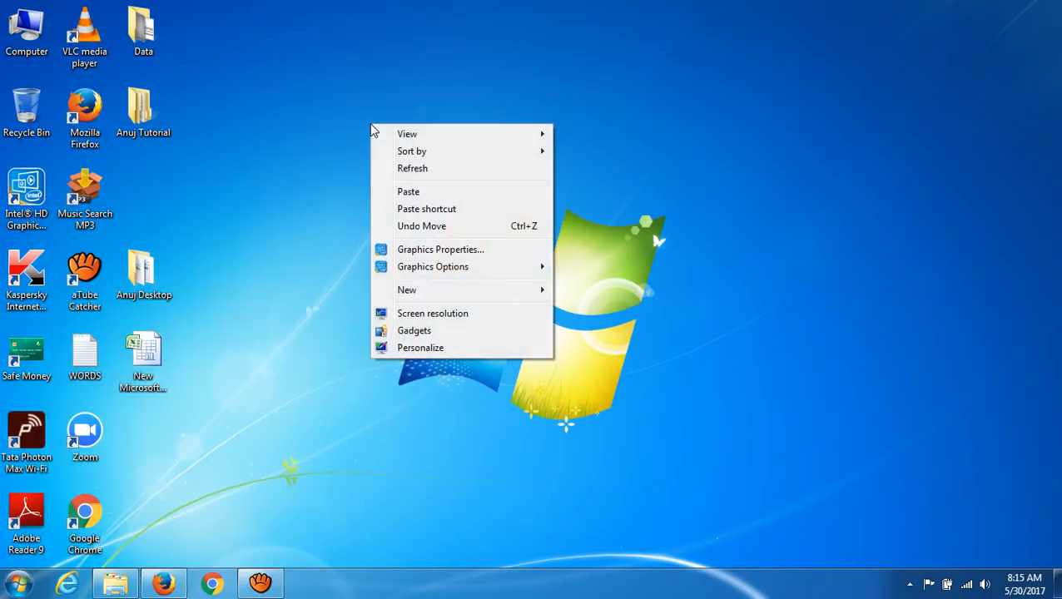
pyautogui.moveTo(497, 294)
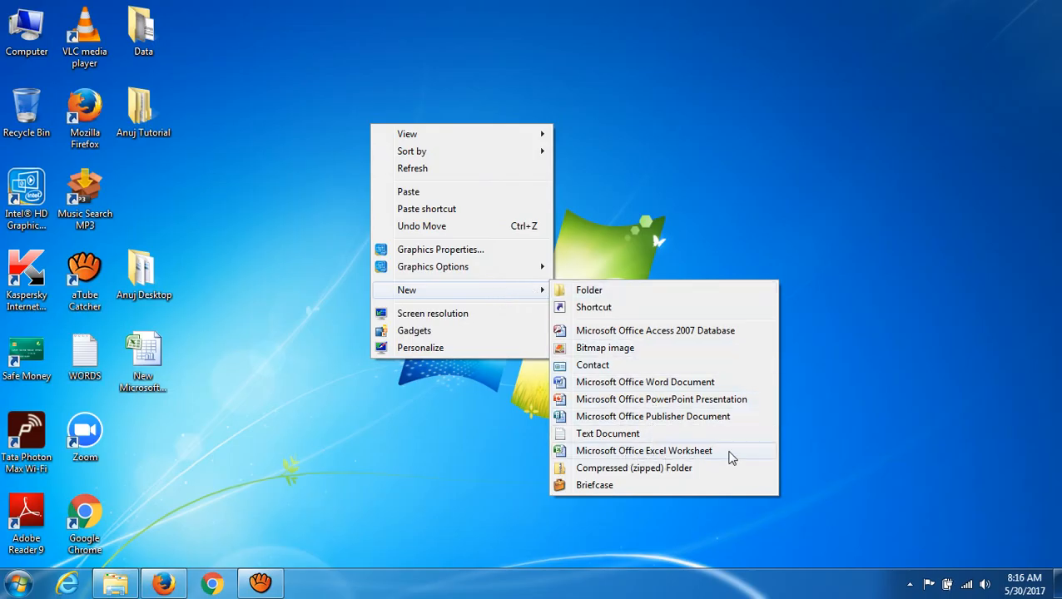
pyautogui.click(728, 456)
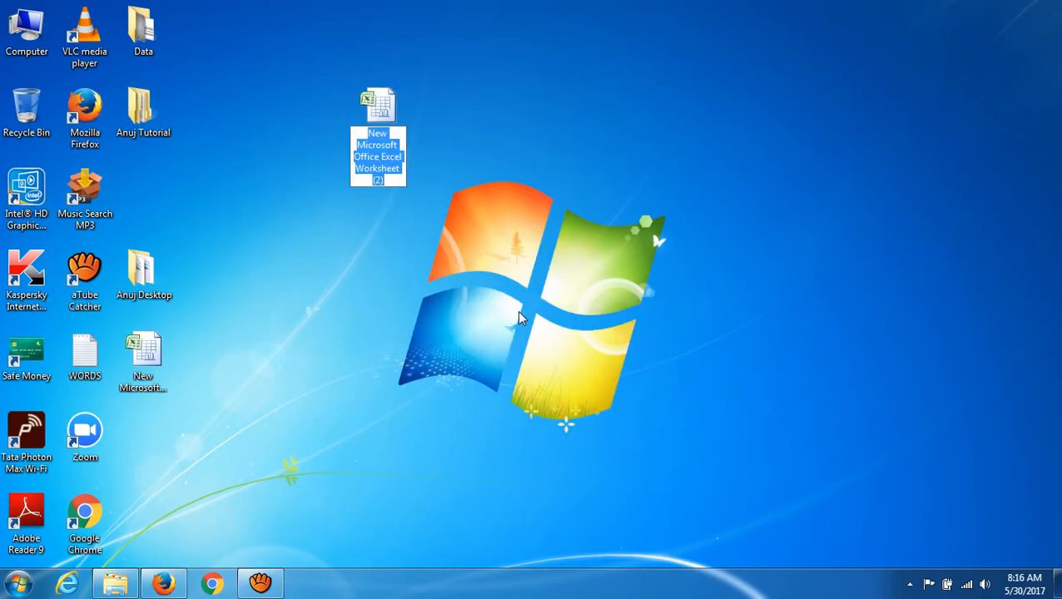
pyautogui.write('Excel')
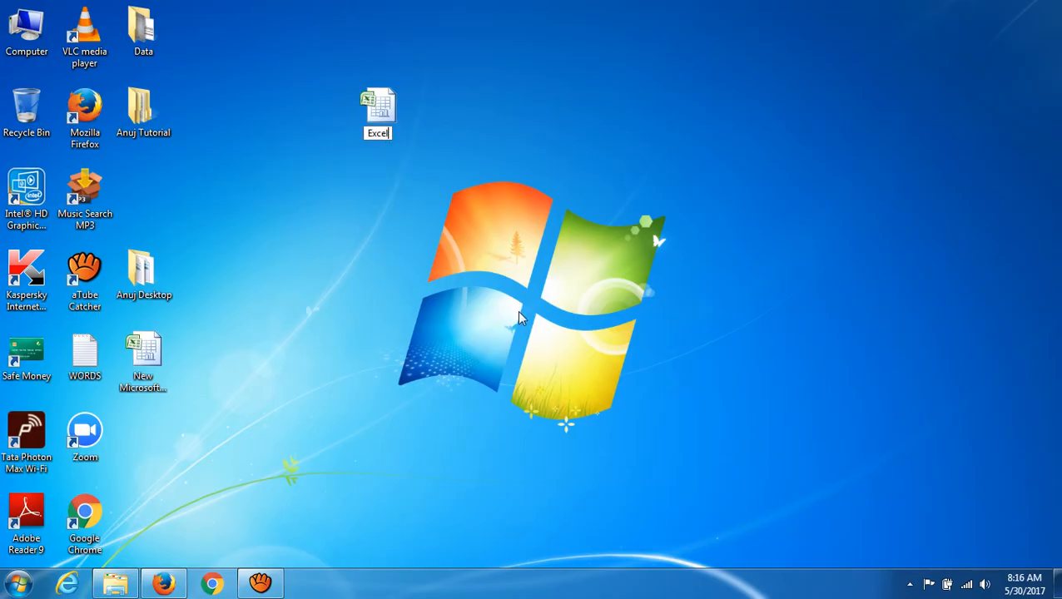
pyautogui.write(' Basis')
pyautogui.press('BackSpace')
pyautogui.write('cs')
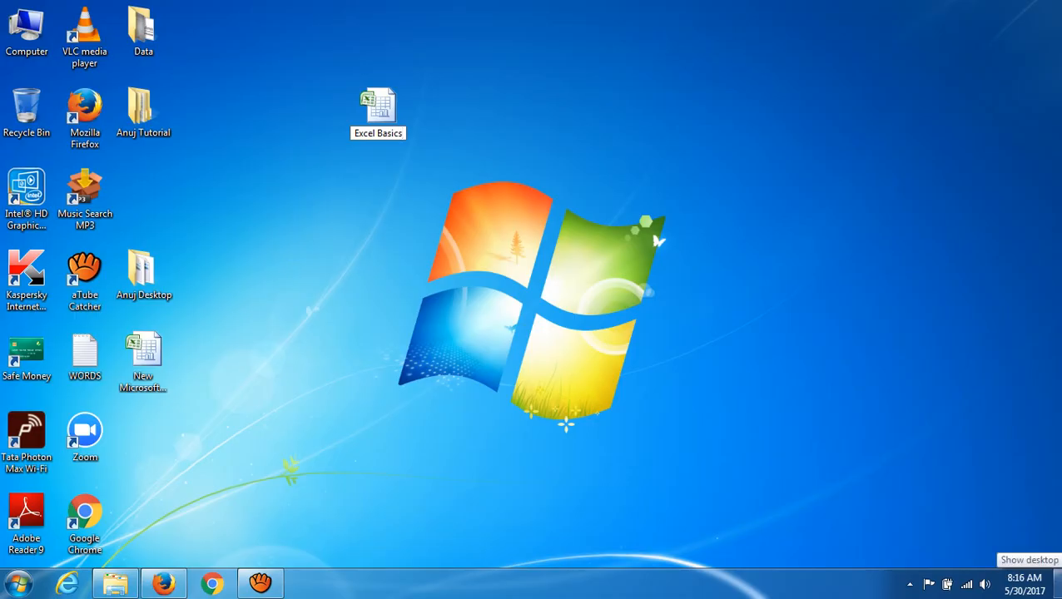
pyautogui.press('Return')
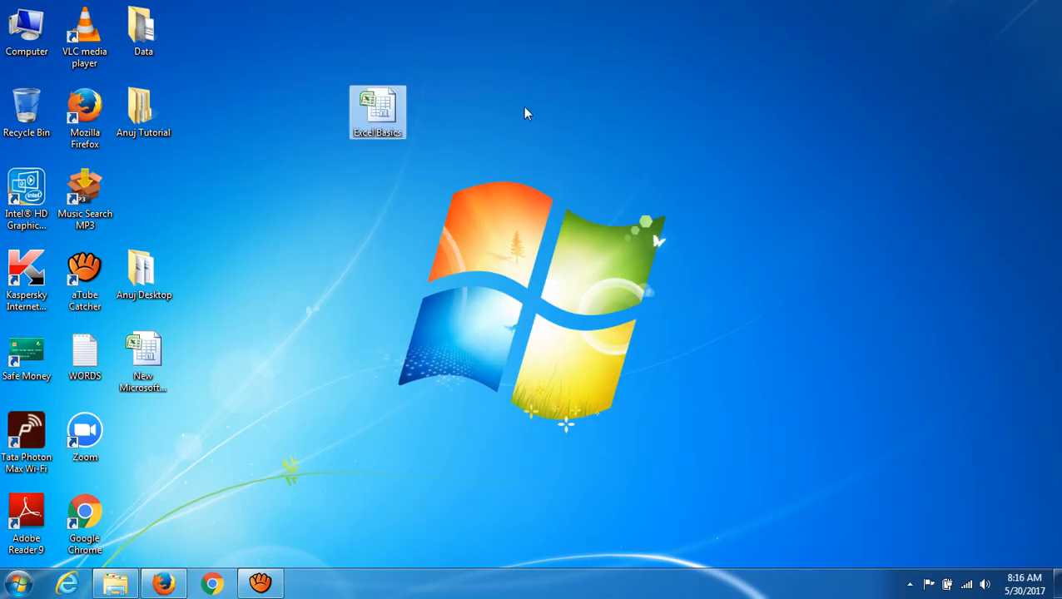
pyautogui.doubleClick(382, 122)
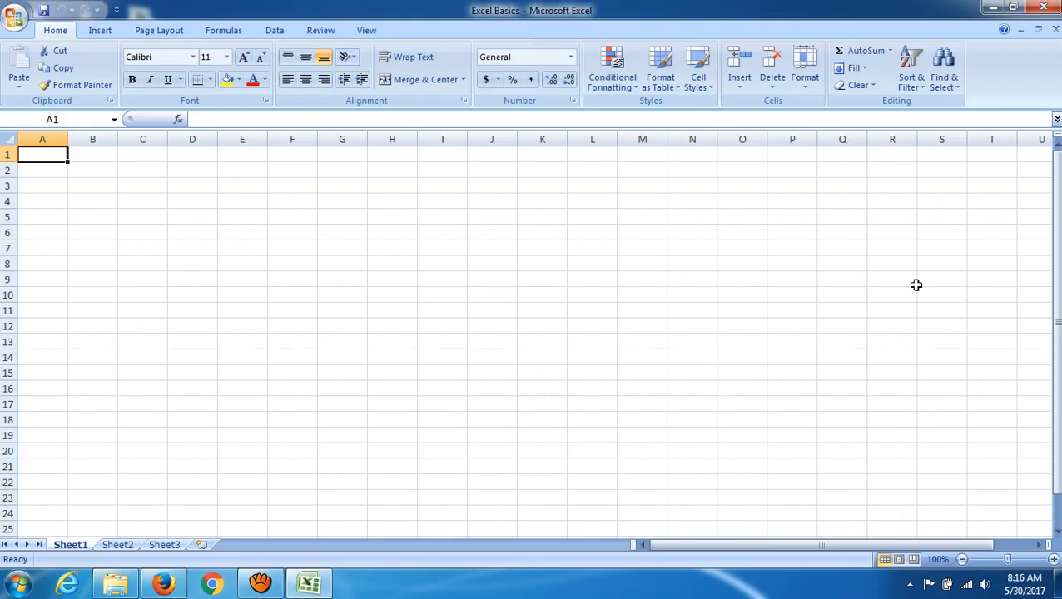
# Enter the file extension .xls in cell R2 and the version 2003 in cell P2
pyautogui.click(888, 172)
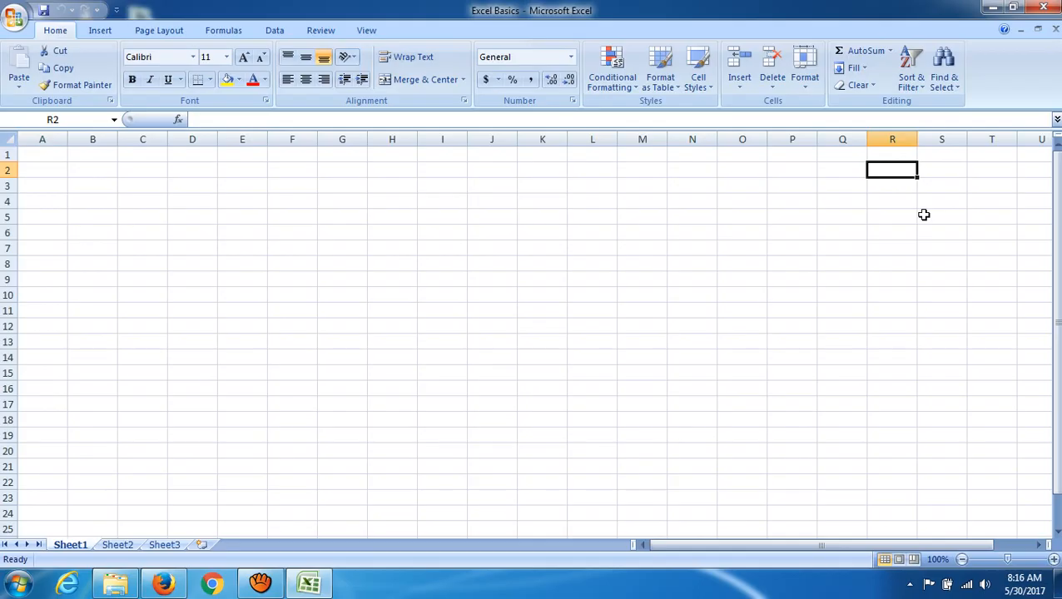
pyautogui.write('.xls')
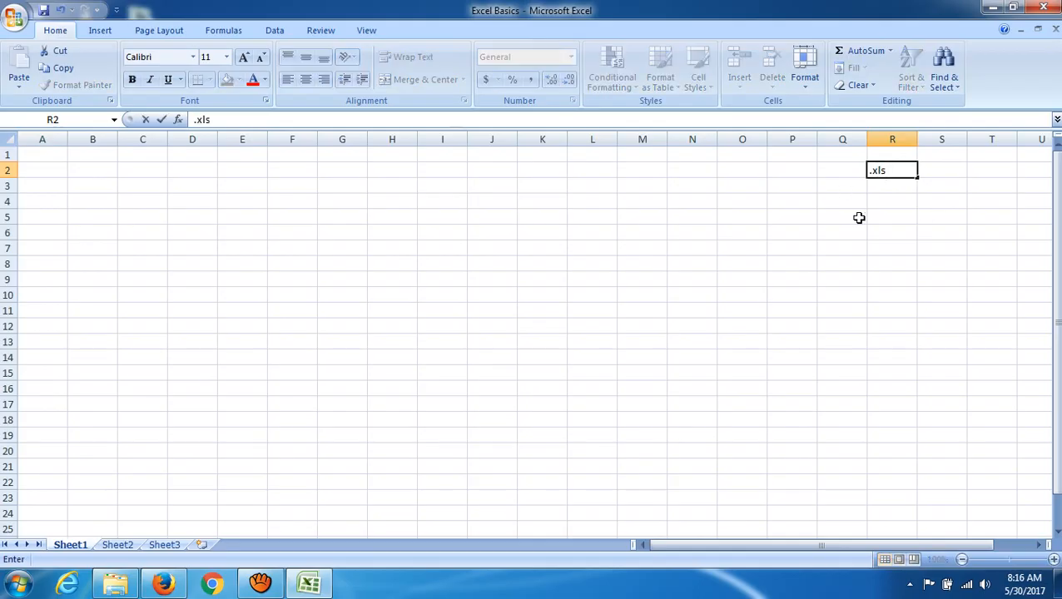
pyautogui.click(928, 229)
pyautogui.click(801, 172)
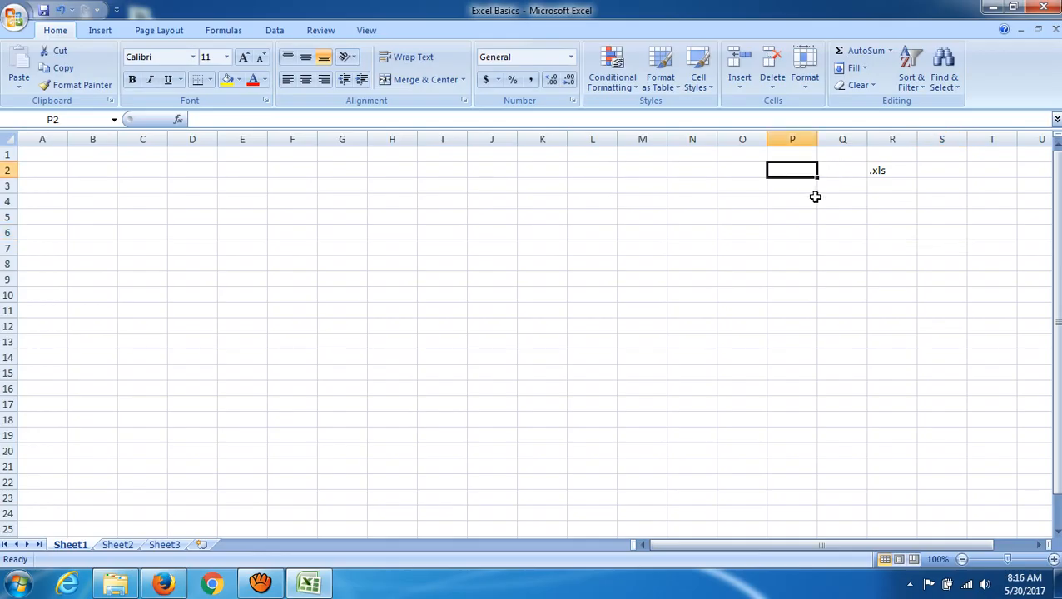
pyautogui.write('2003')
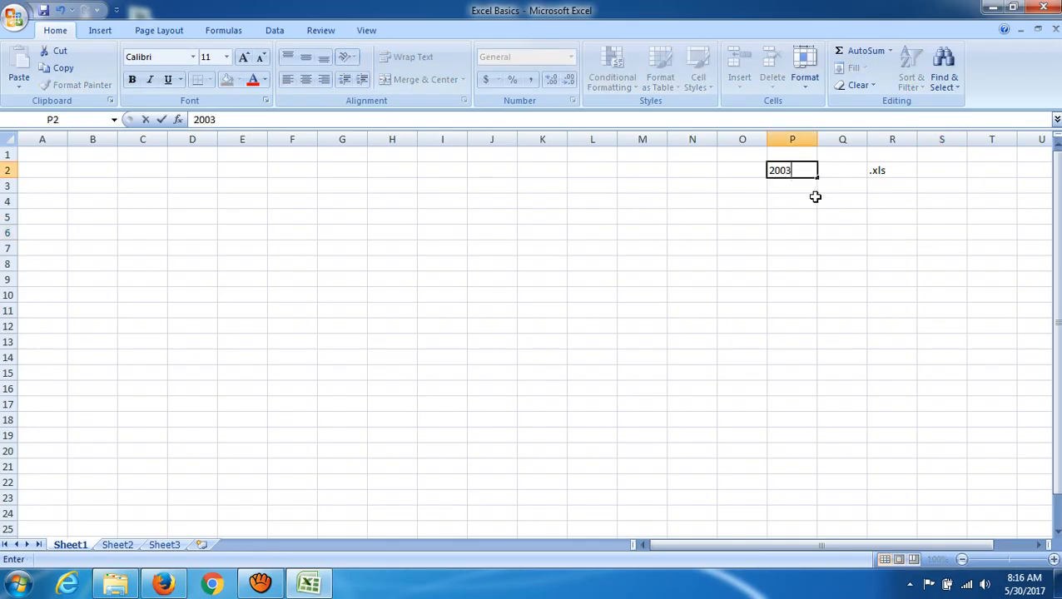
pyautogui.click(889, 233)
# Enter the version 2007 in cell P3 and the file extension .xlsx in cell R3
pyautogui.click(803, 187)
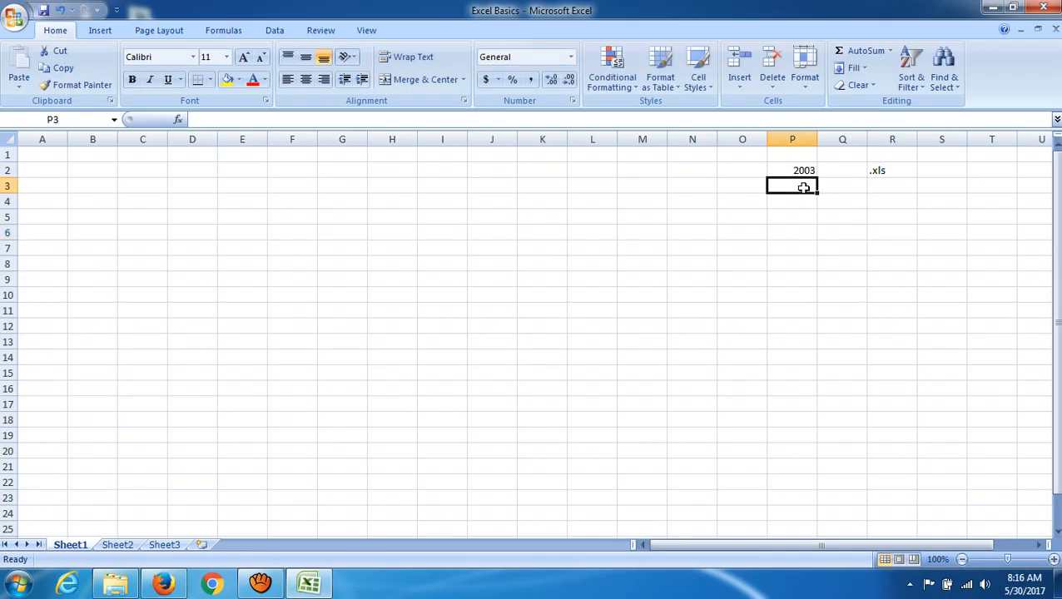
pyautogui.write('2007')
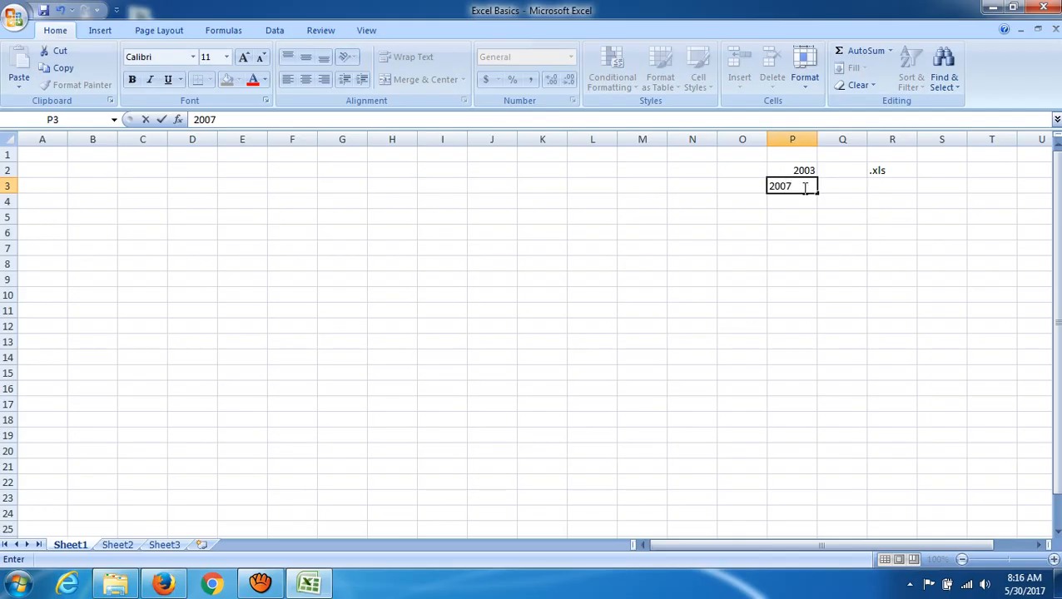
pyautogui.click(935, 216)
pyautogui.click(884, 186)
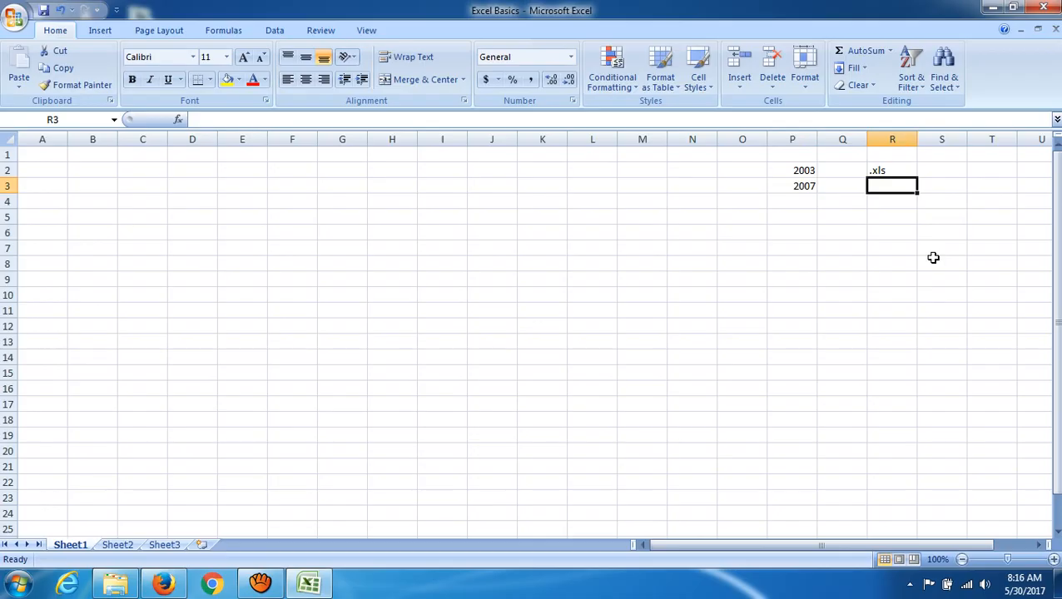
pyautogui.write('.xlsx')
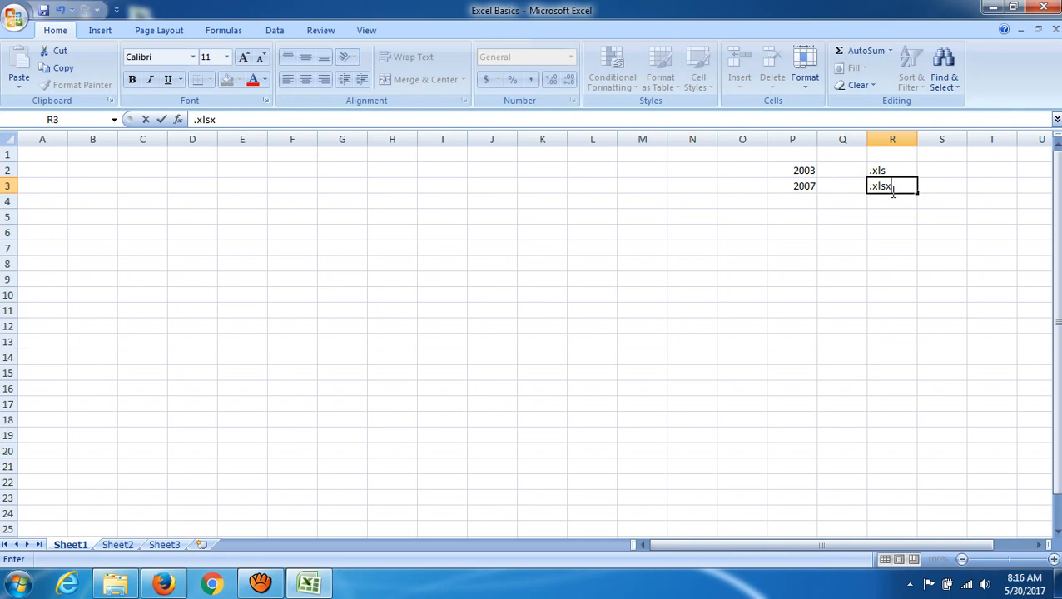
pyautogui.click(884, 246)
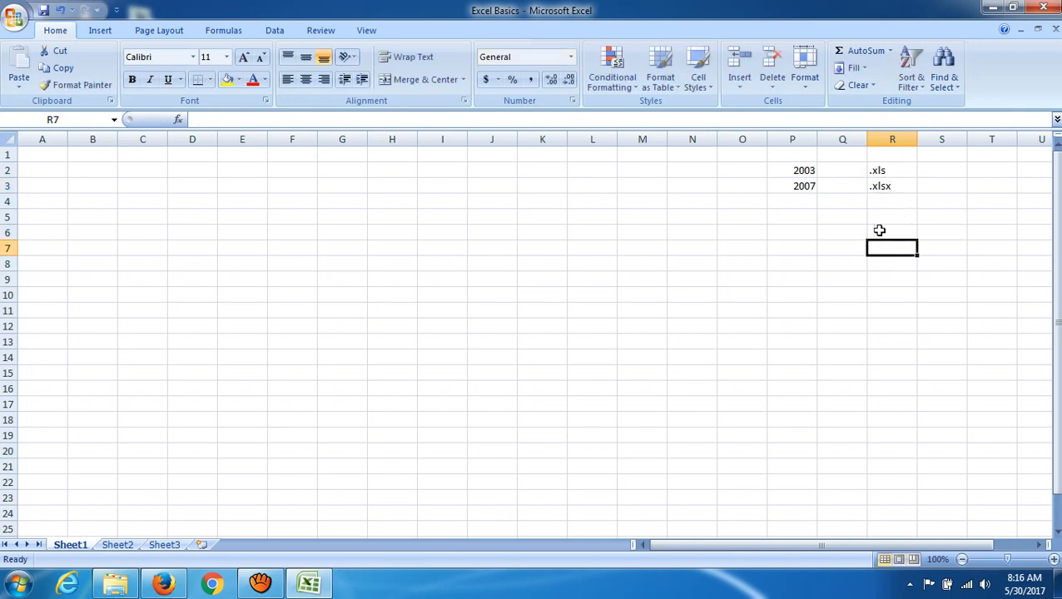
# Clear the version and file extension entries from cells P2 to R4
pyautogui.moveTo(781, 163); pyautogui.dragTo(877, 190)
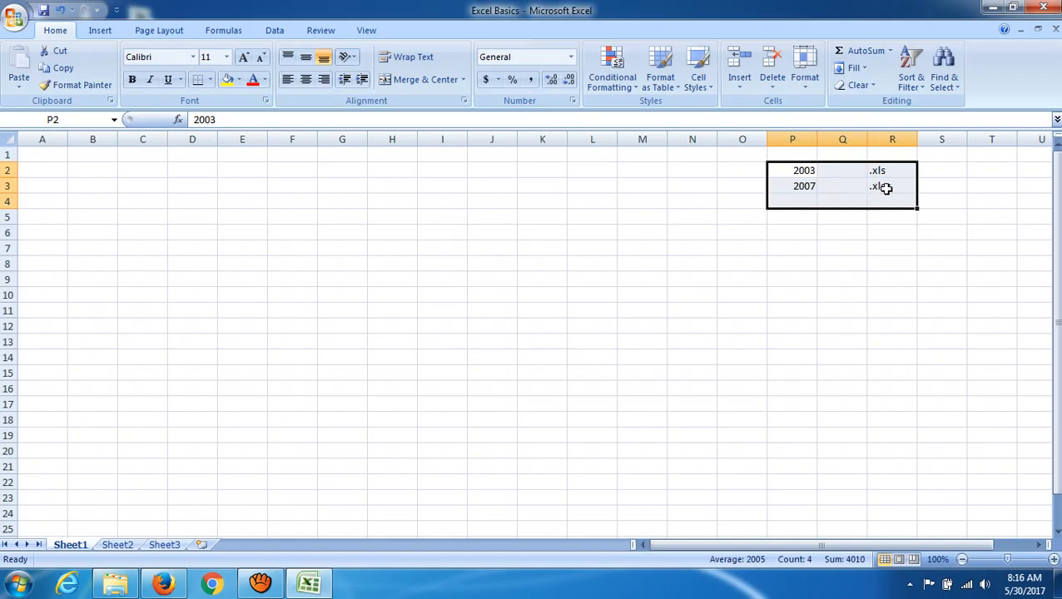
pyautogui.press('Delete')
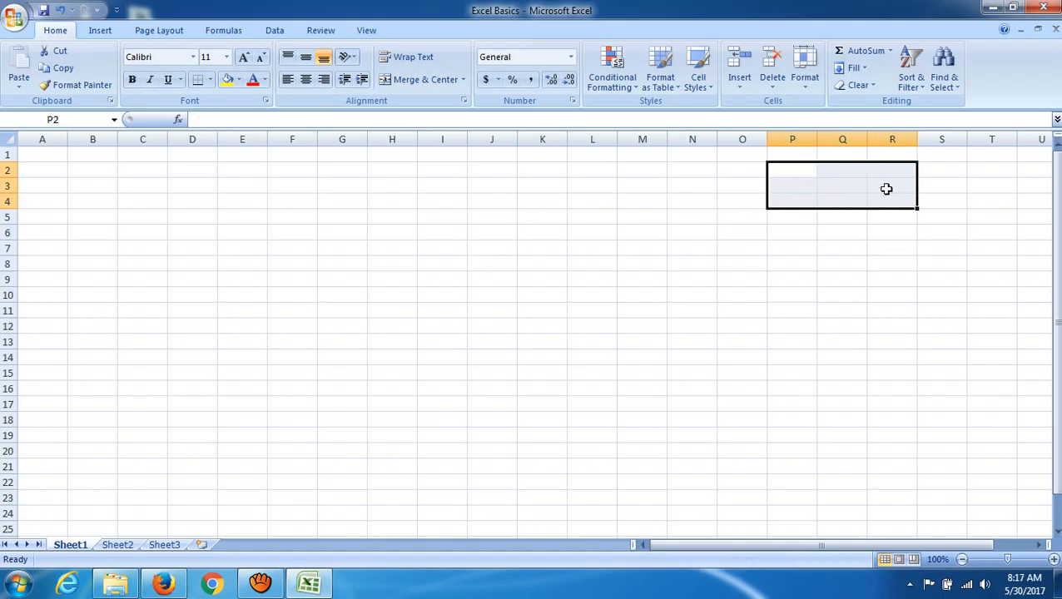
pyautogui.click(879, 246)
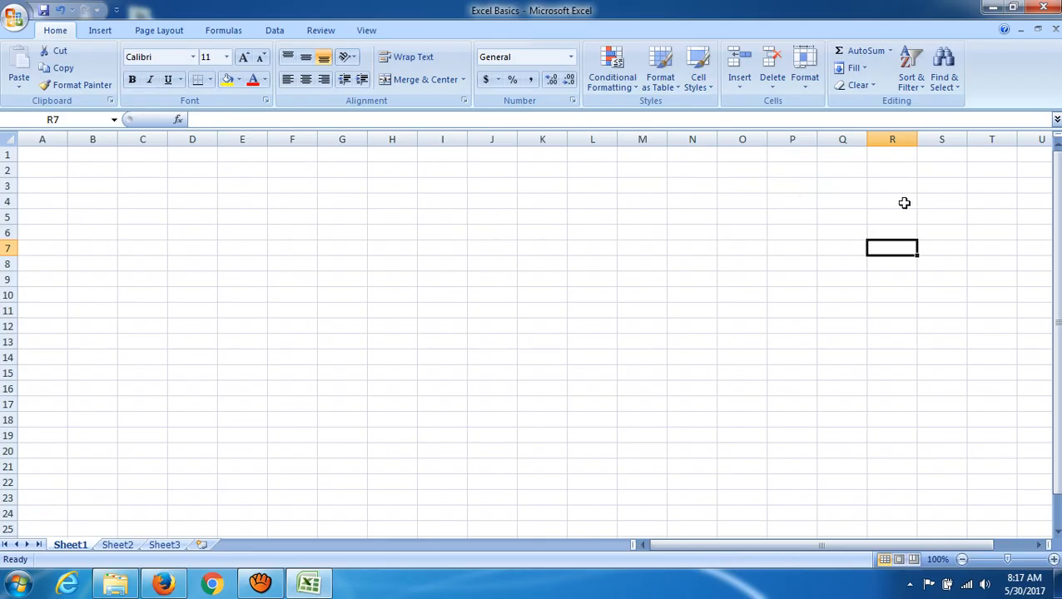
pyautogui.click(105, 172)
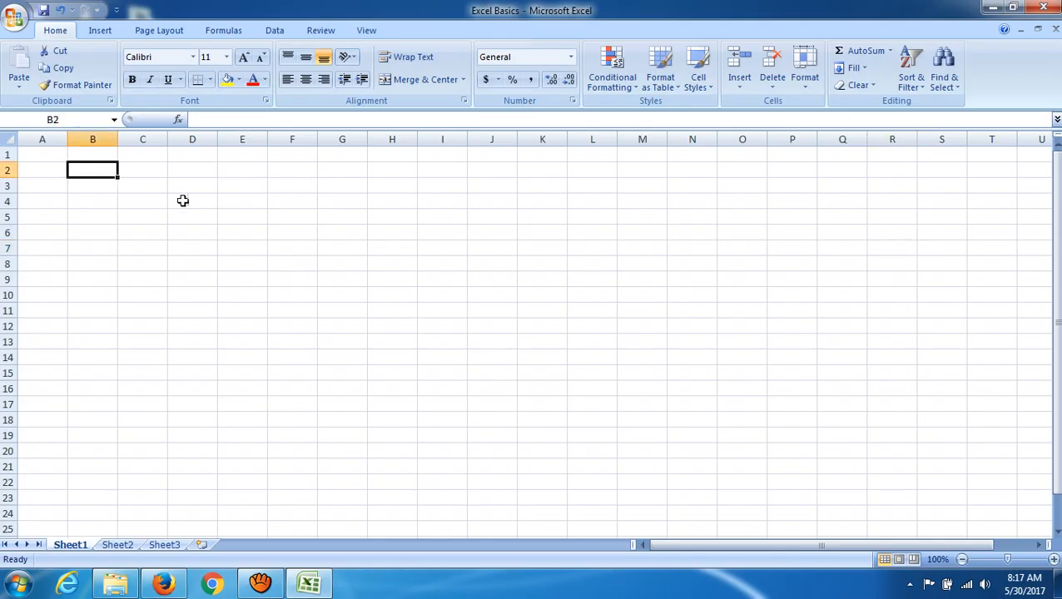
pyautogui.click(376, 220)
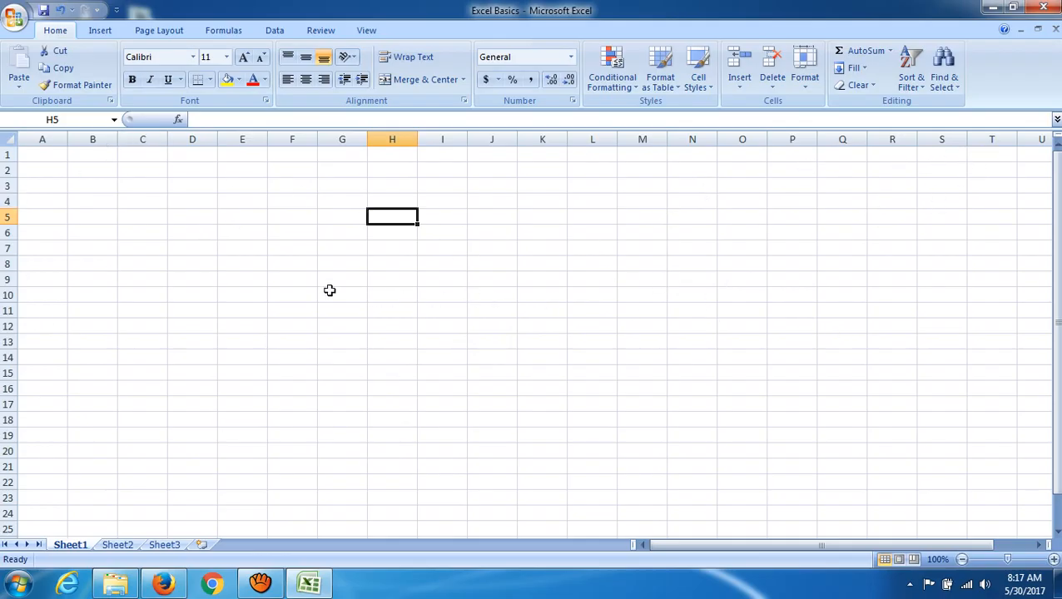
pyautogui.click(301, 218)
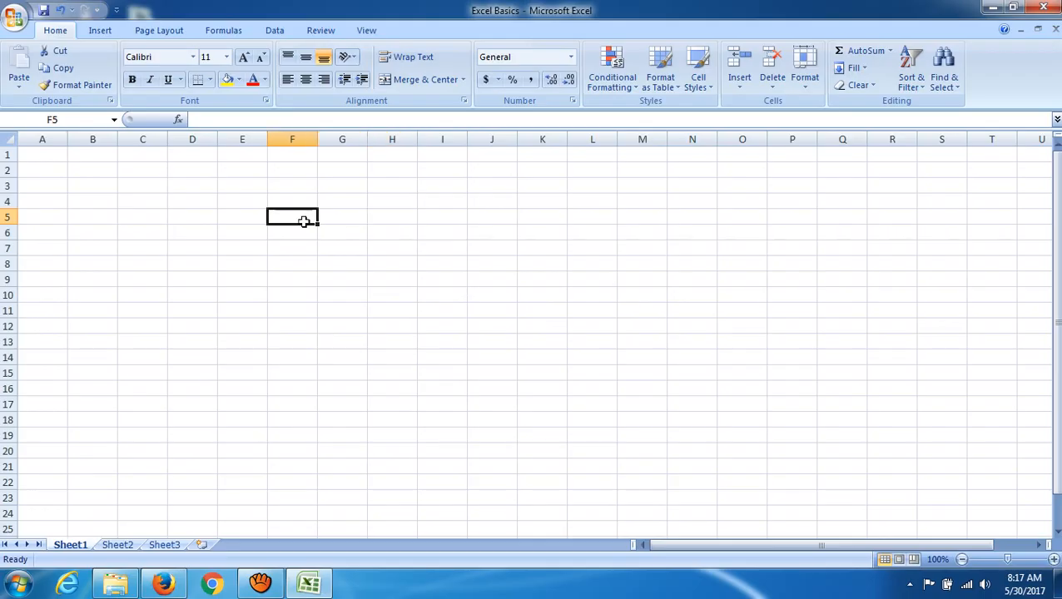
pyautogui.click(307, 242)
pyautogui.click(438, 248)
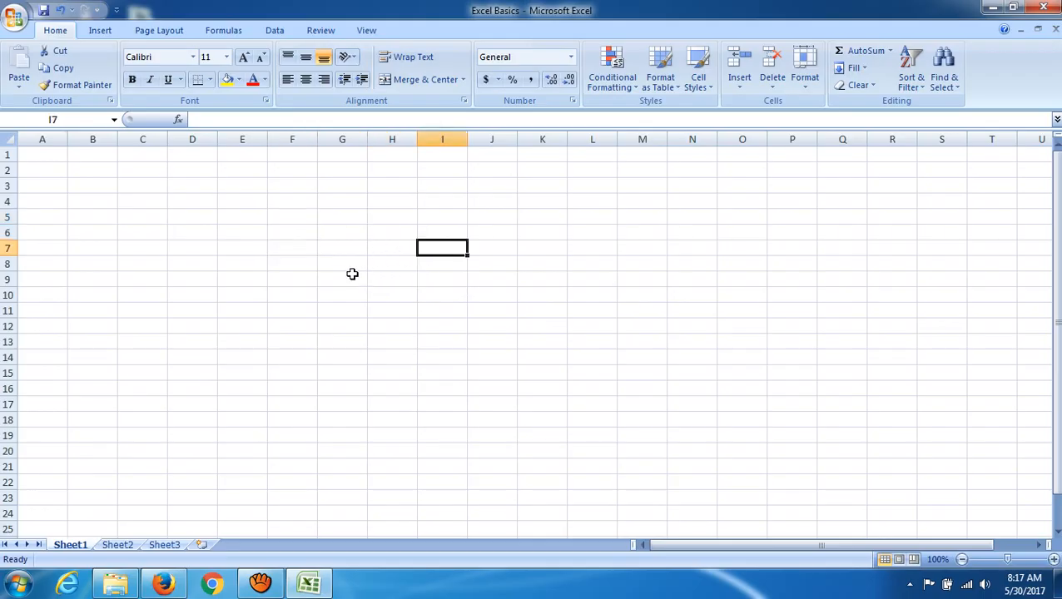
pyautogui.click(244, 215)
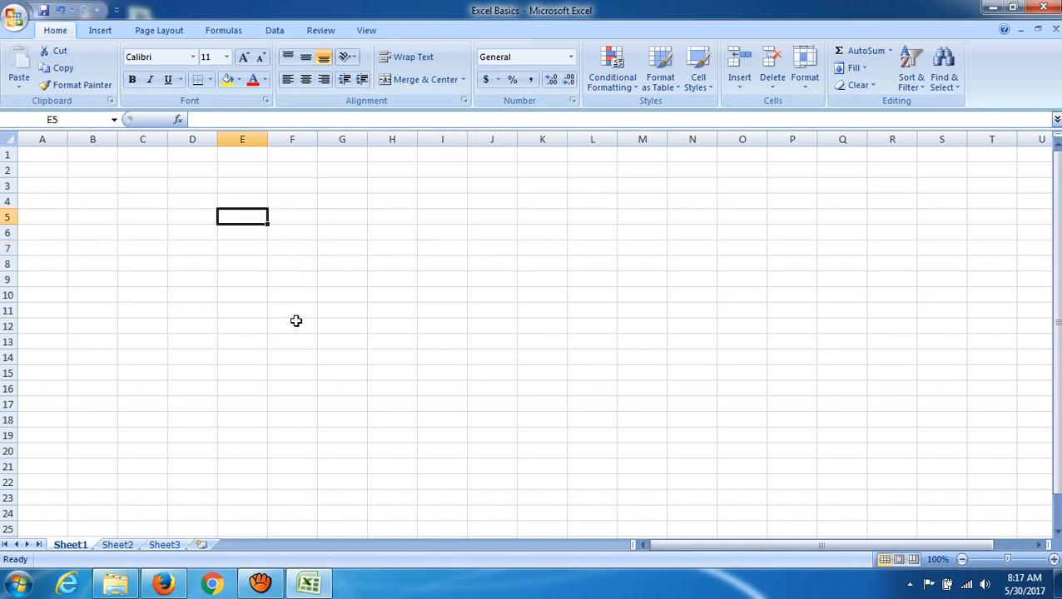
pyautogui.click(536, 231)
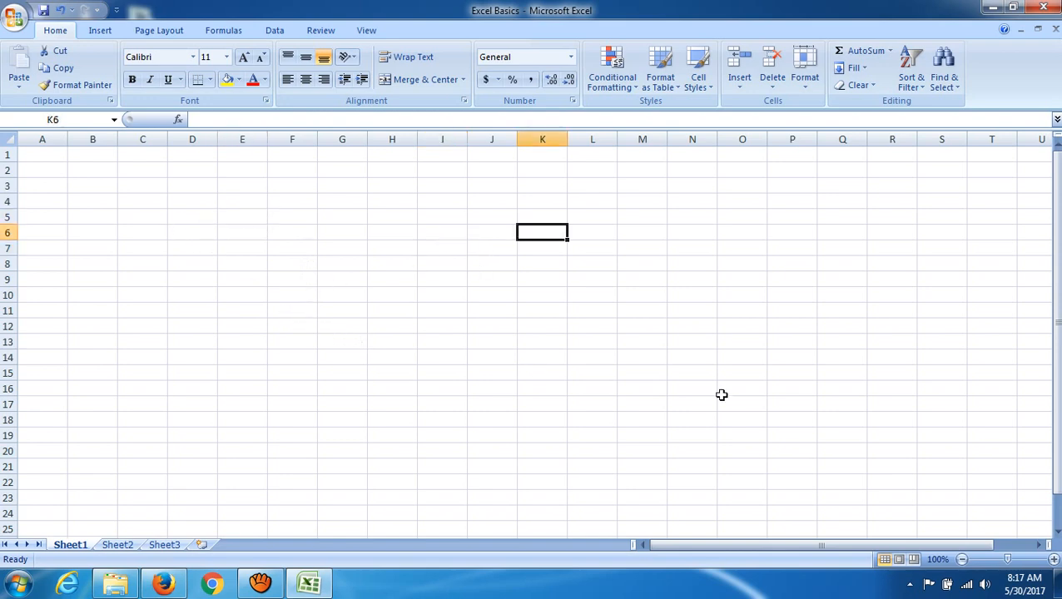
pyautogui.click(887, 358)
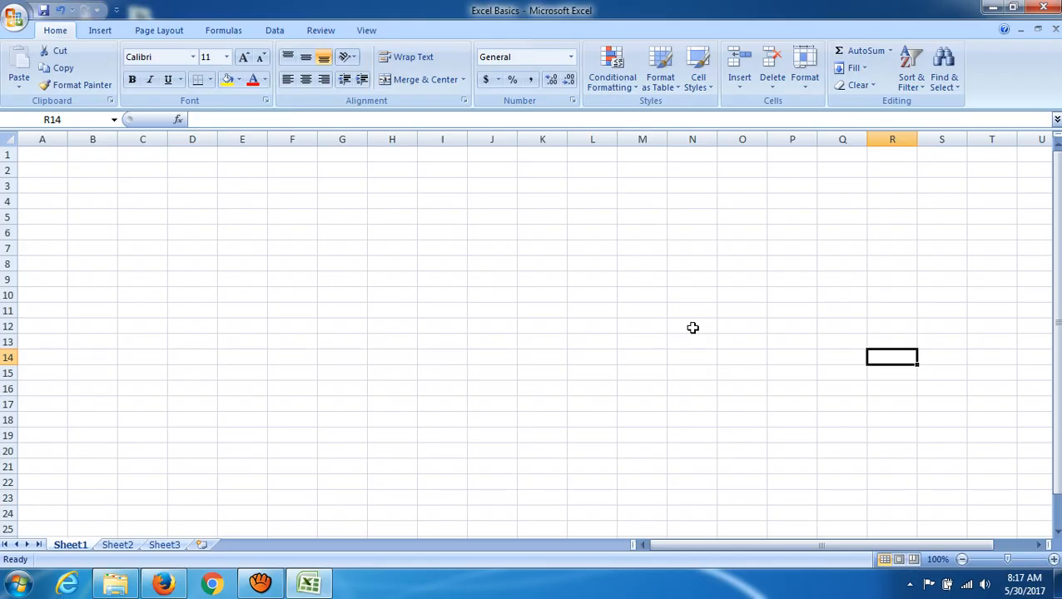
pyautogui.click(203, 219)
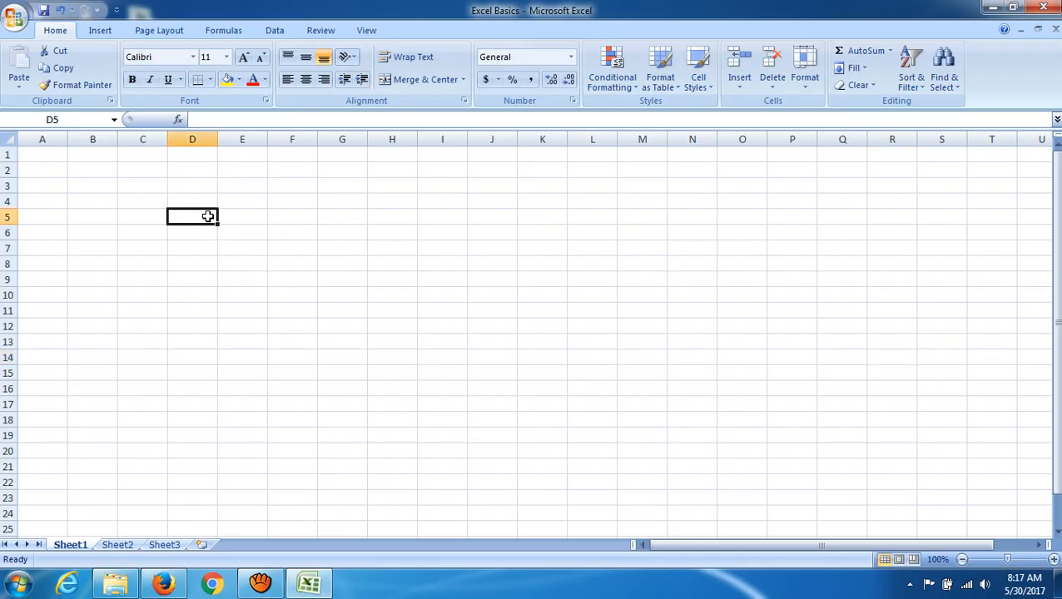
pyautogui.write('afgdsfgsfghfgh')
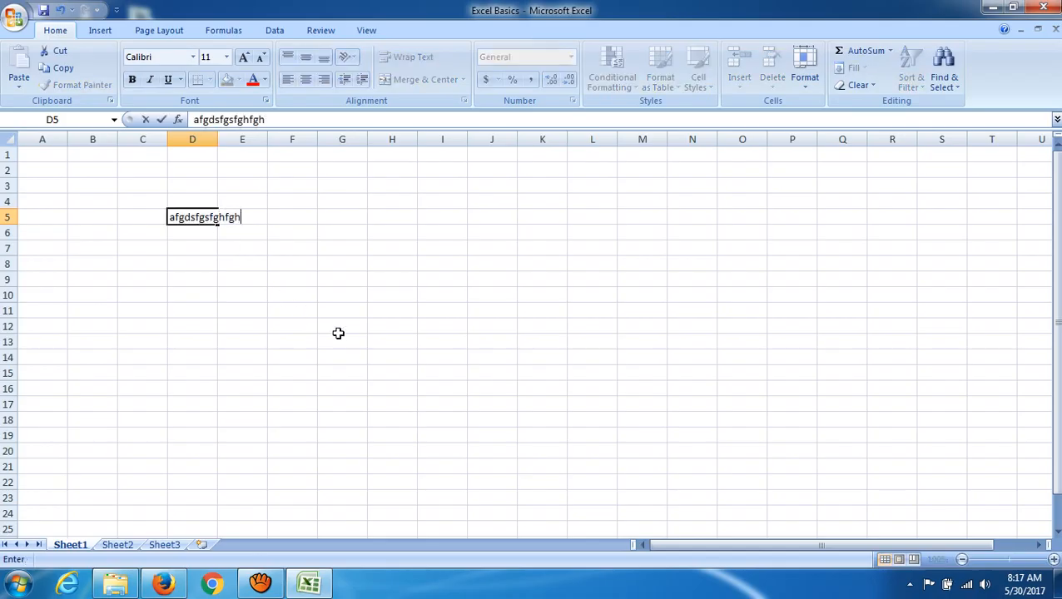
pyautogui.write('32453456456')
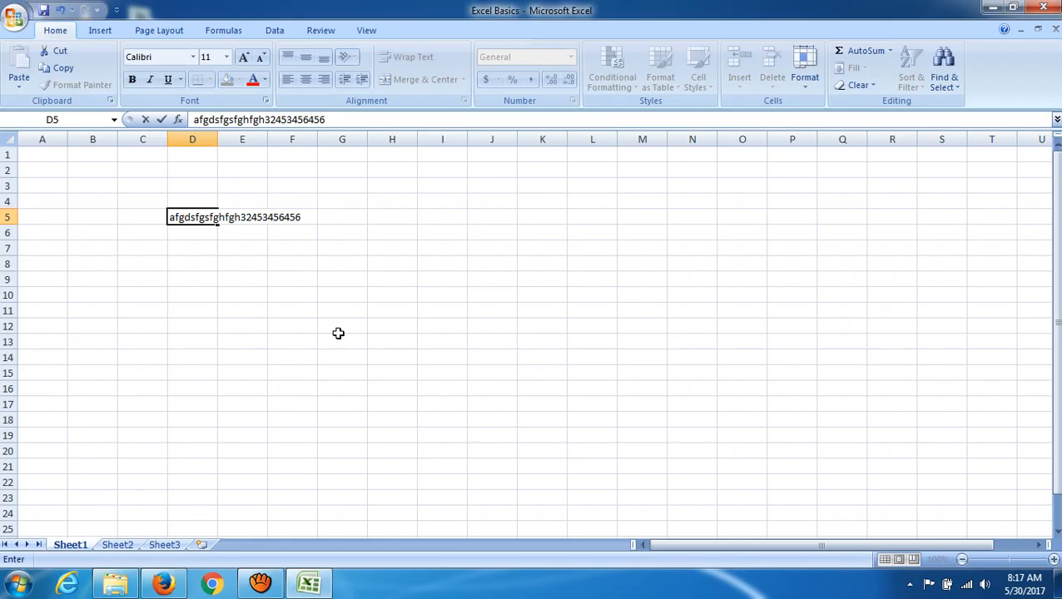
pyautogui.write('$&#@><')
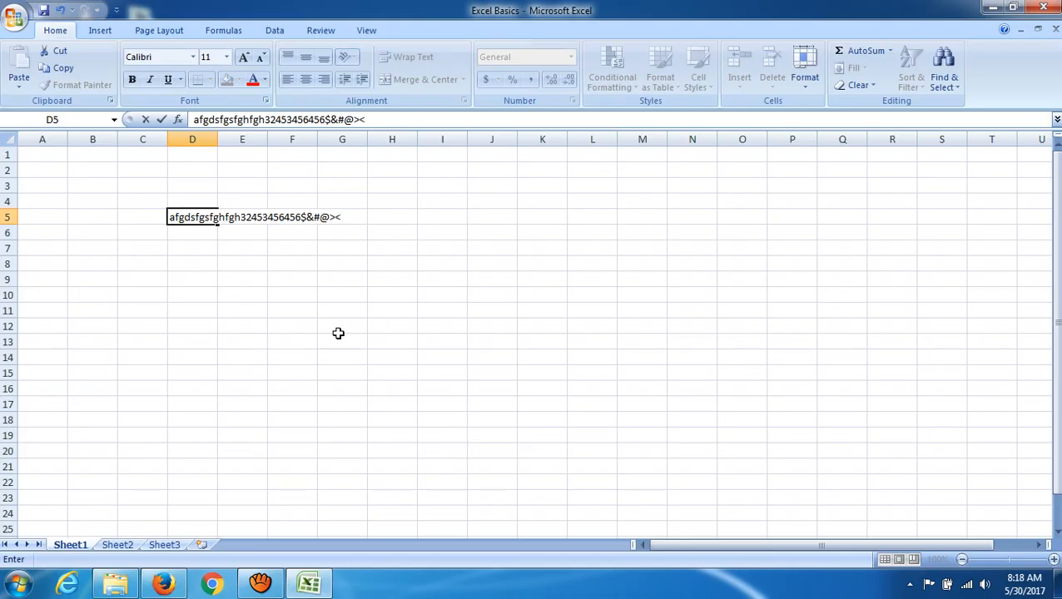
# Erase all of the sample characters from cell D5, leaving the cell empty
pyautogui.press('BackSpace')
pyautogui.press('BackSpace')
pyautogui.press('BackSpace')
pyautogui.press('BackSpace')
pyautogui.press('BackSpace')
pyautogui.press('BackSpace')
pyautogui.press('BackSpace')
pyautogui.press('BackSpace')
pyautogui.press('BackSpace')
pyautogui.press('BackSpace')
pyautogui.press('BackSpace')
pyautogui.press('BackSpace')
pyautogui.press('BackSpace')
pyautogui.press('BackSpace')
pyautogui.press('BackSpace')
pyautogui.press('BackSpace')
pyautogui.press('BackSpace')
pyautogui.press('BackSpace')
pyautogui.press('BackSpace')
pyautogui.press('BackSpace')
pyautogui.click(292, 314)
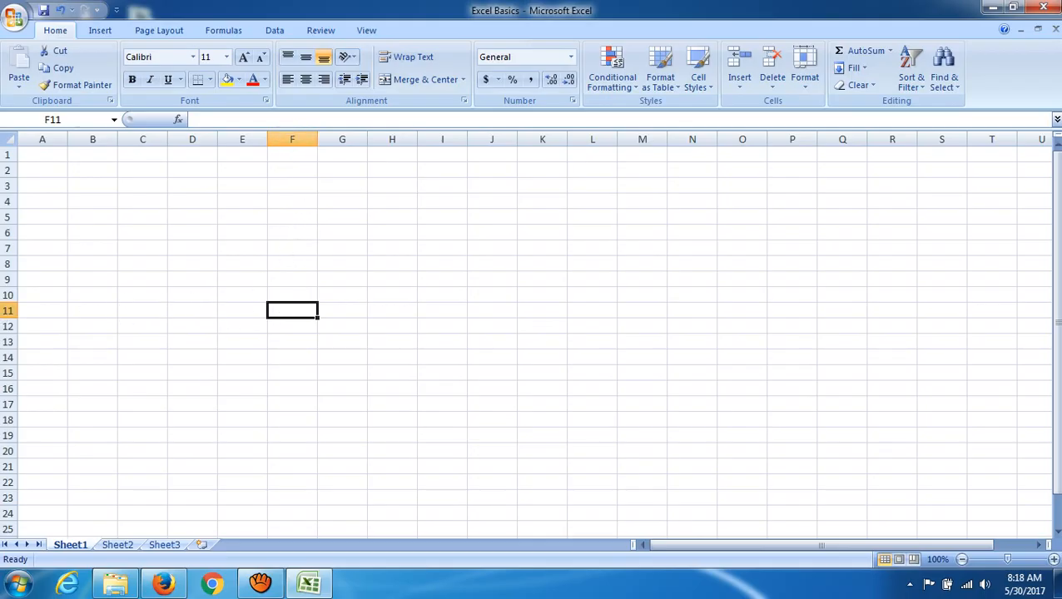
# Enter the cell addresses I6 and L4 as text in their matching cells
pyautogui.click(453, 233)
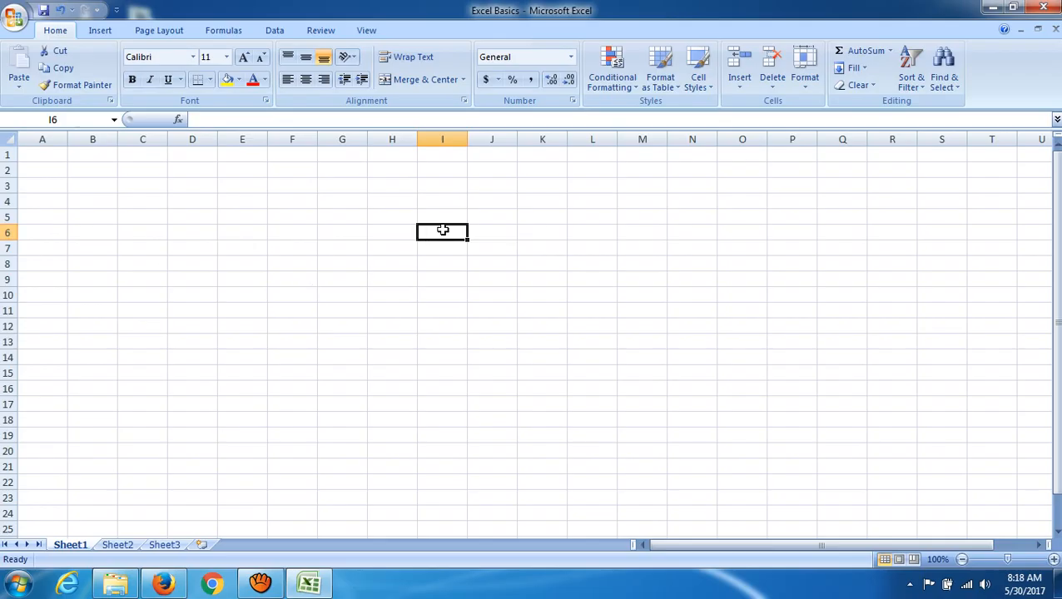
pyautogui.write('I')
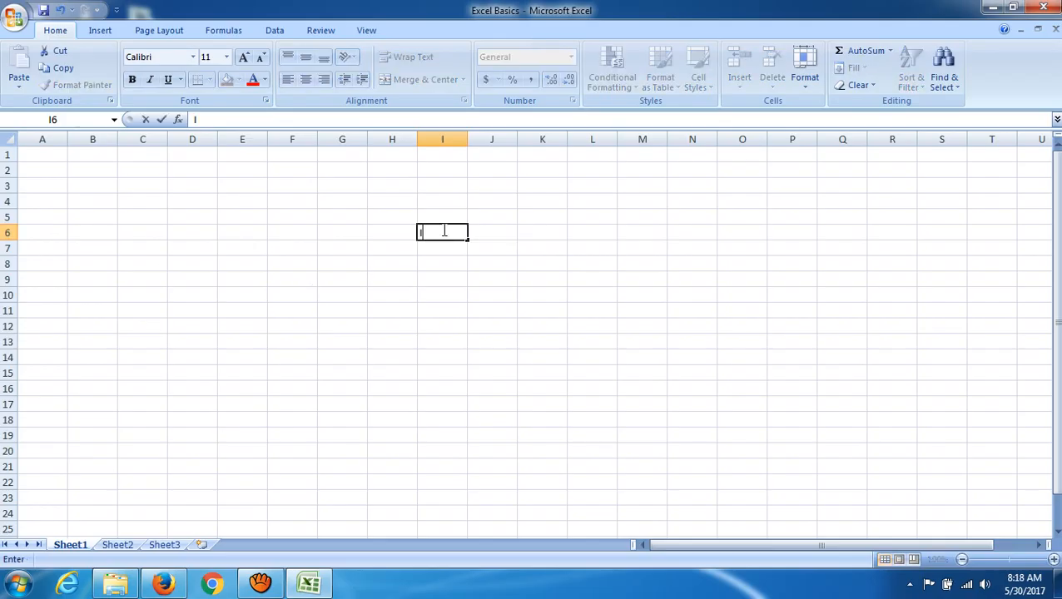
pyautogui.write('6')
pyautogui.click(491, 292)
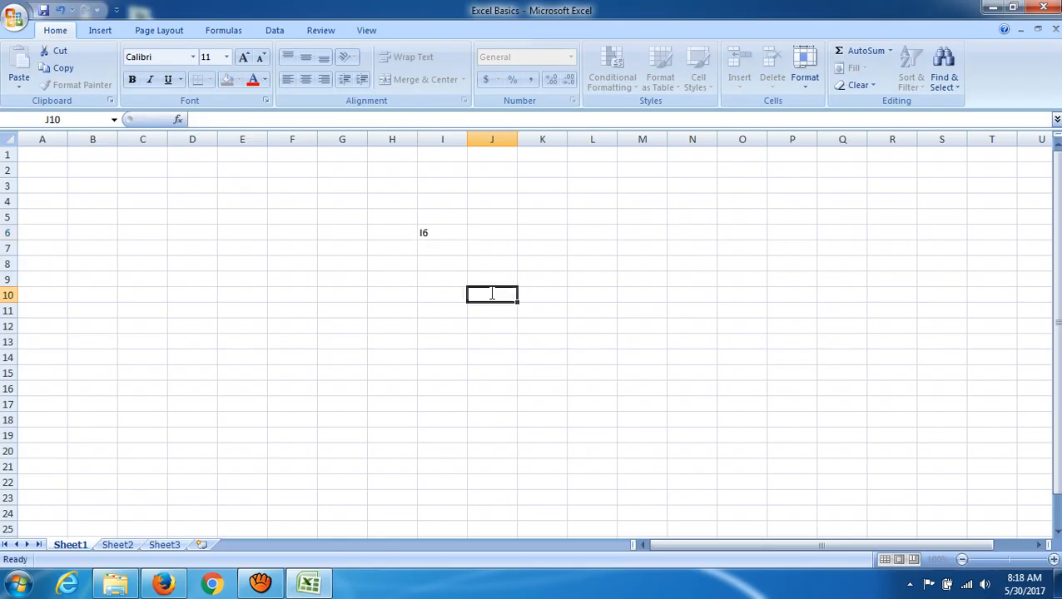
pyautogui.click(586, 196)
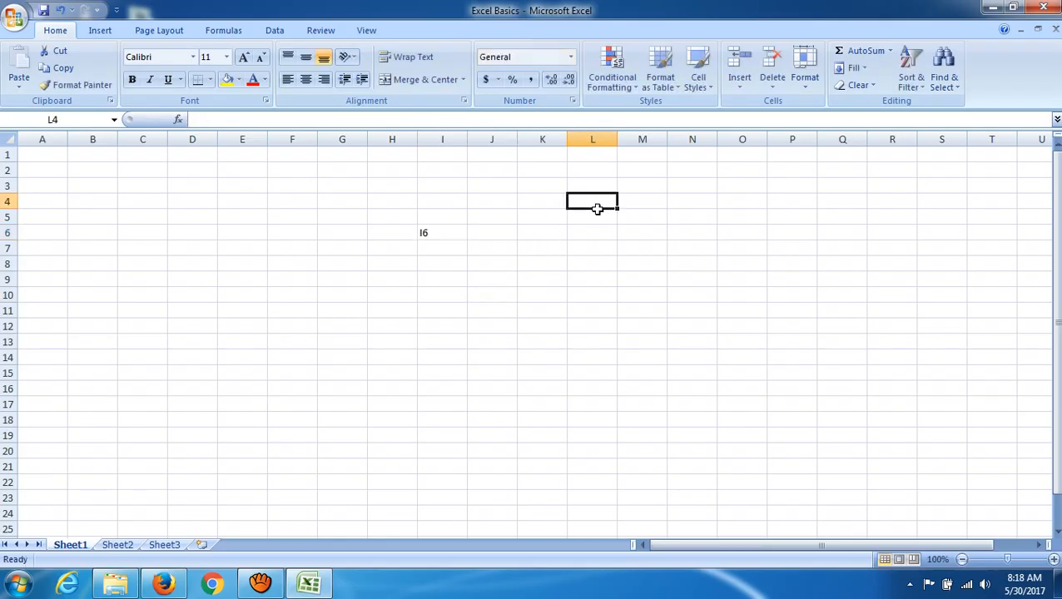
pyautogui.write('L4')
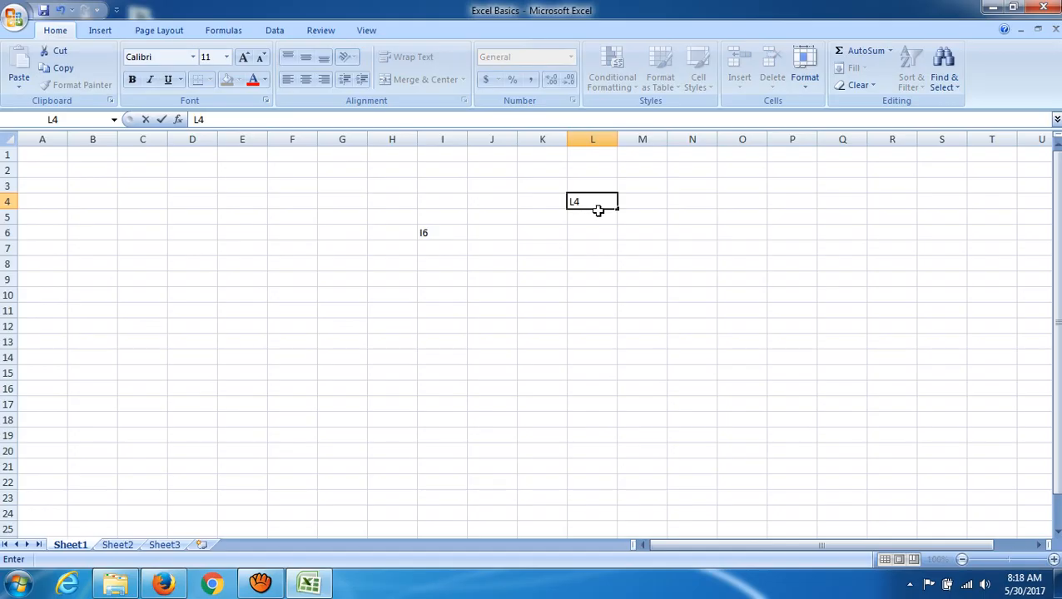
pyautogui.click(659, 218)
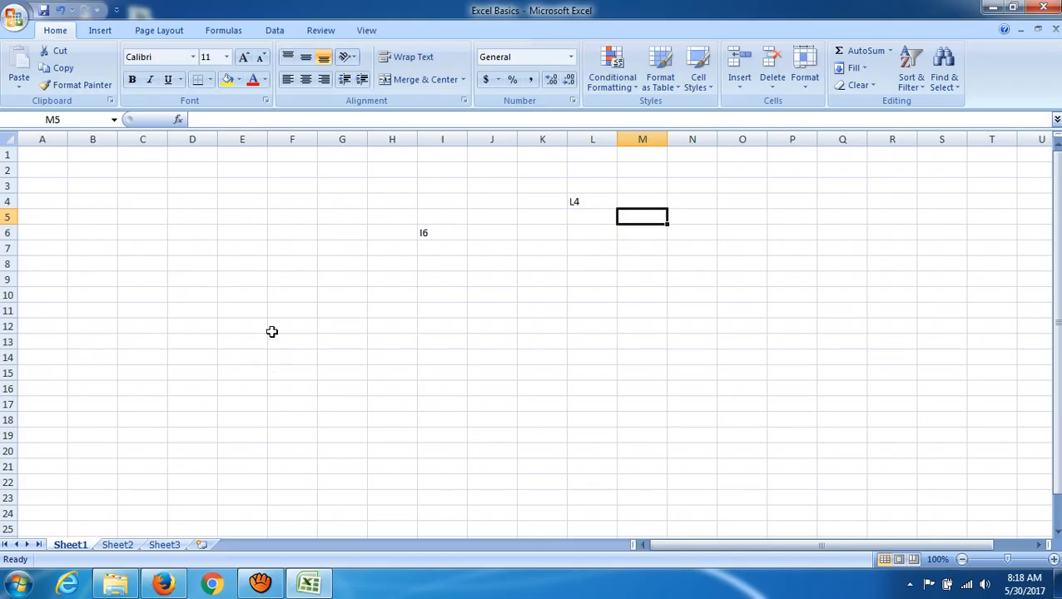
pyautogui.click(244, 281)
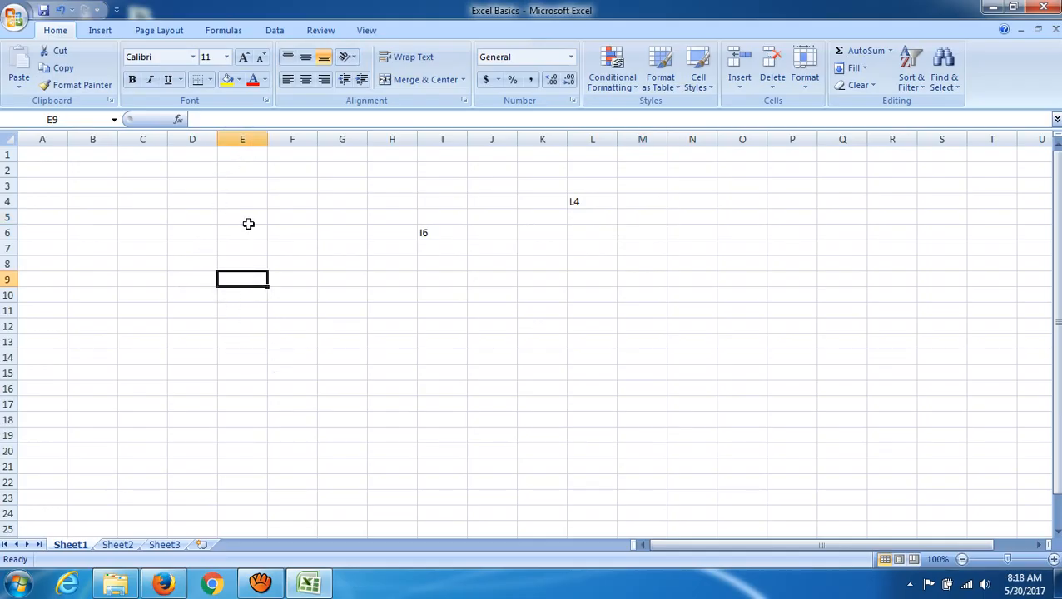
pyautogui.click(795, 343)
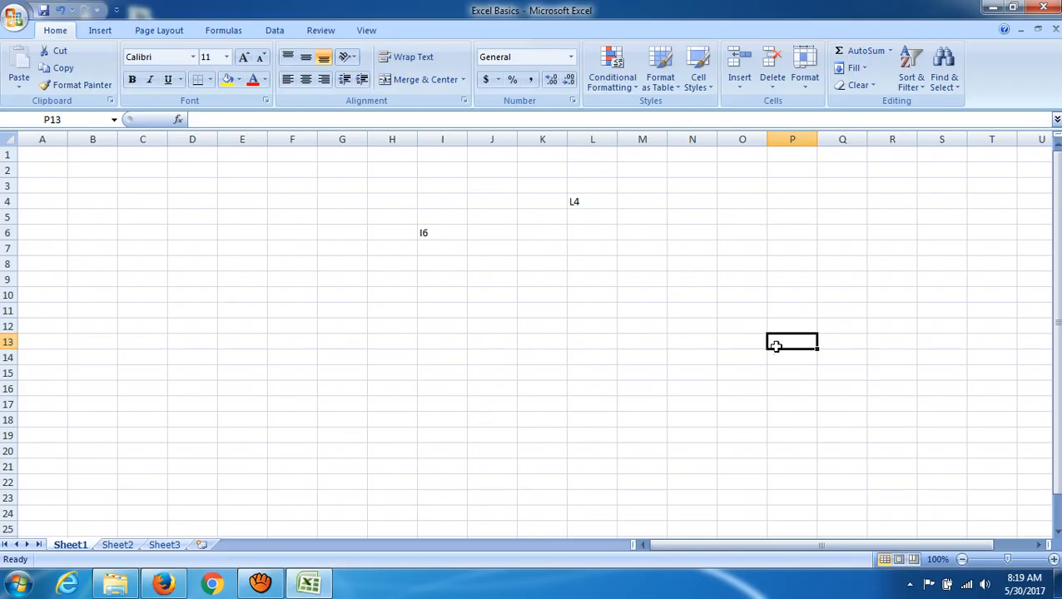
pyautogui.click(143, 247)
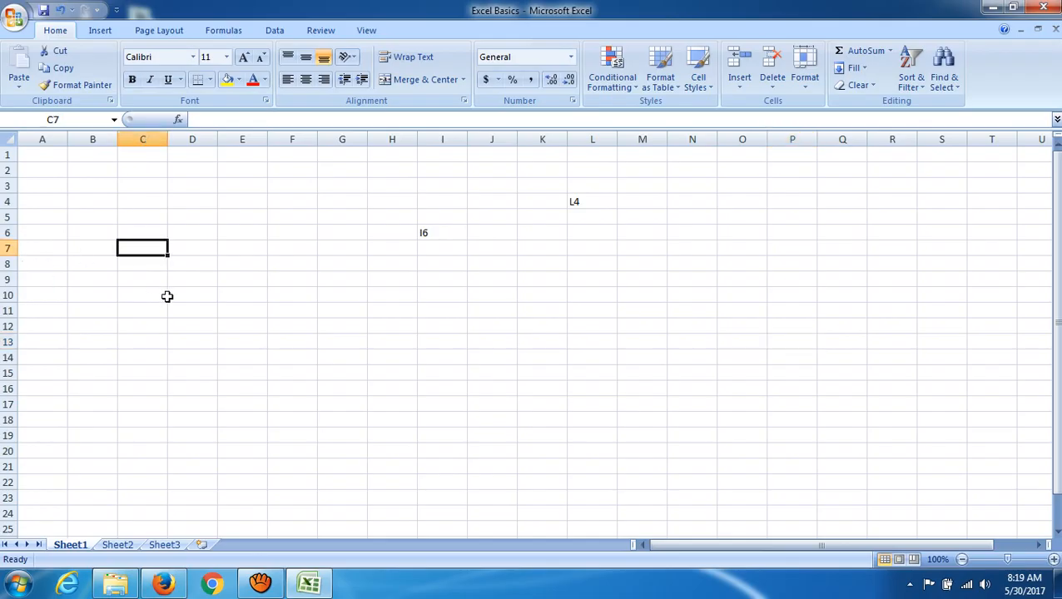
pyautogui.click(403, 358)
# Clear the sample address entries from cells I6 and L4
pyautogui.click(436, 180)
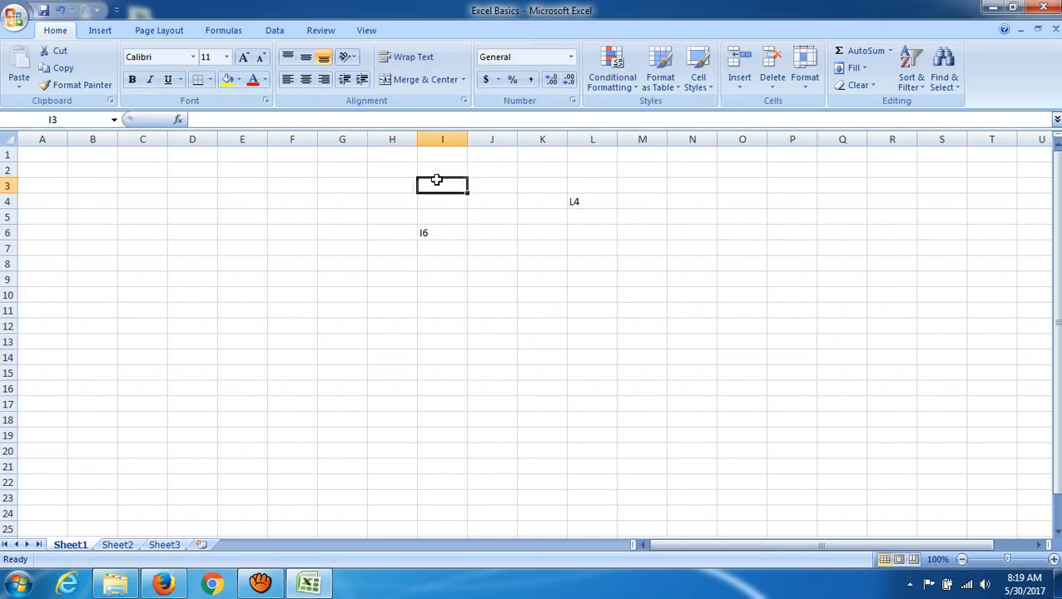
pyautogui.moveTo(436, 179); pyautogui.dragTo(586, 229)
pyautogui.press('BackSpace')
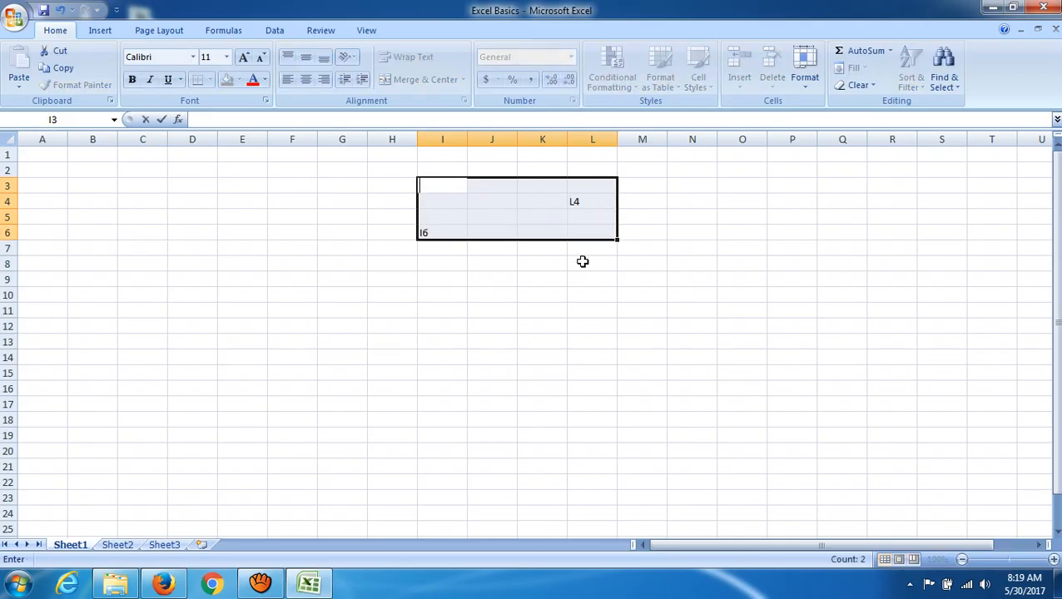
pyautogui.click(585, 294)
pyautogui.moveTo(594, 203); pyautogui.dragTo(421, 260)
pyautogui.press('Delete')
pyautogui.click(480, 293)
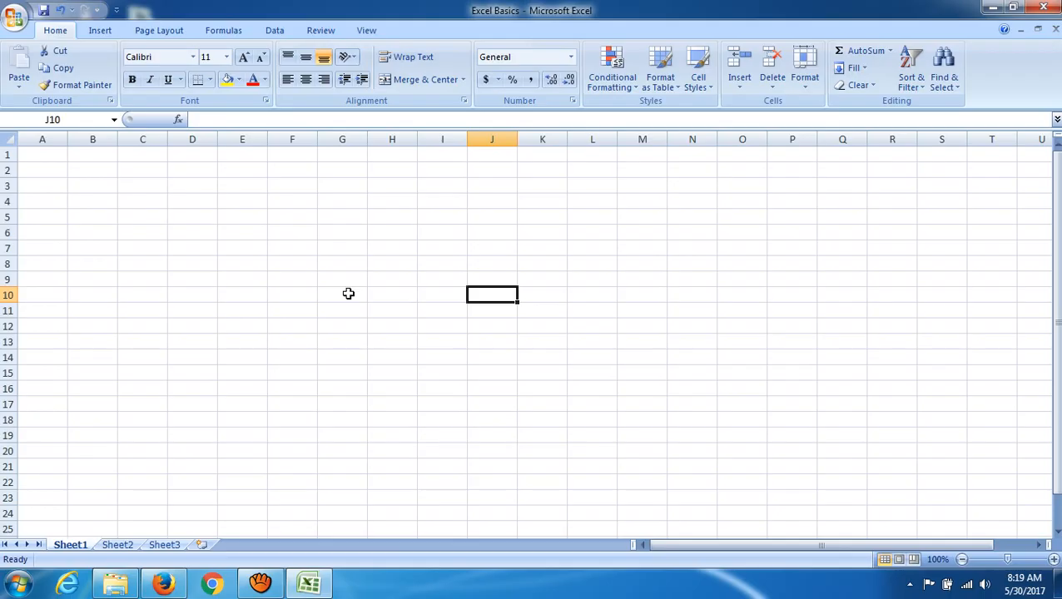
# Enter the number 5 in cell D4 and fill it down to cell D13
pyautogui.click(184, 200)
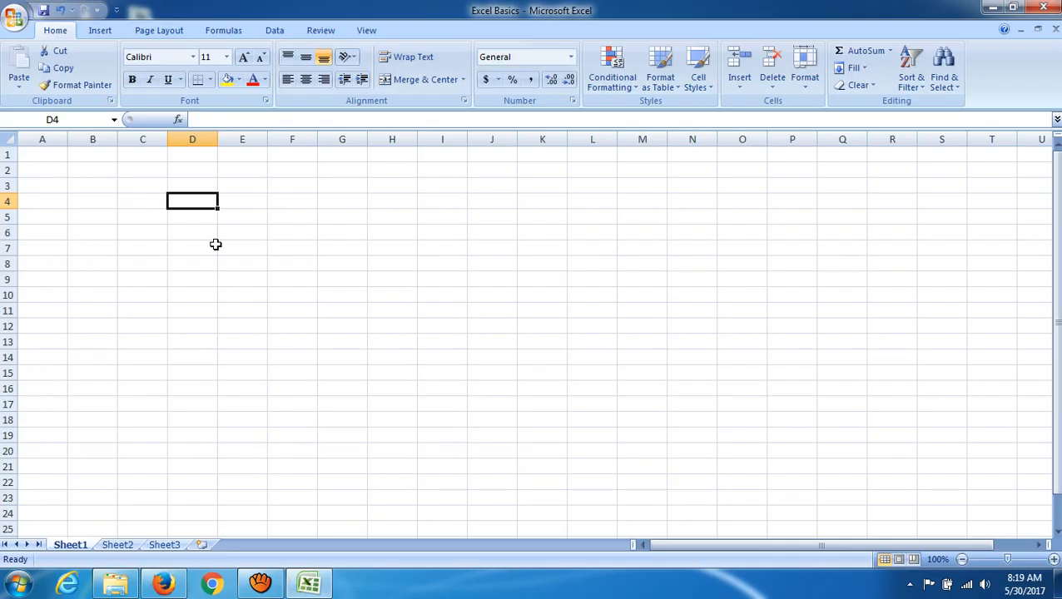
pyautogui.write('5')
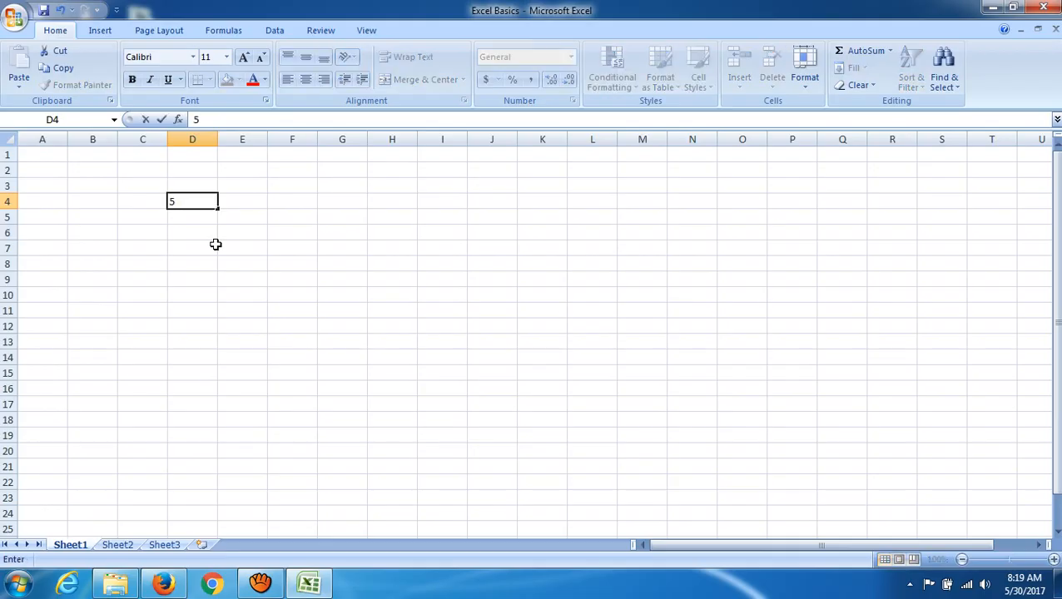
pyautogui.click(259, 232)
pyautogui.click(193, 205)
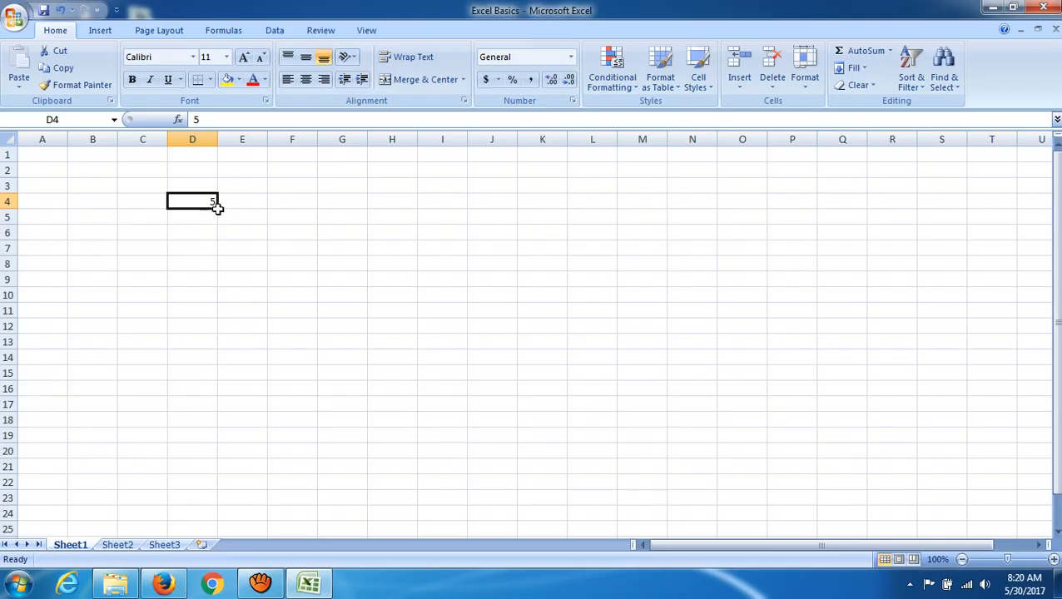
pyautogui.moveTo(216, 207); pyautogui.dragTo(223, 355)
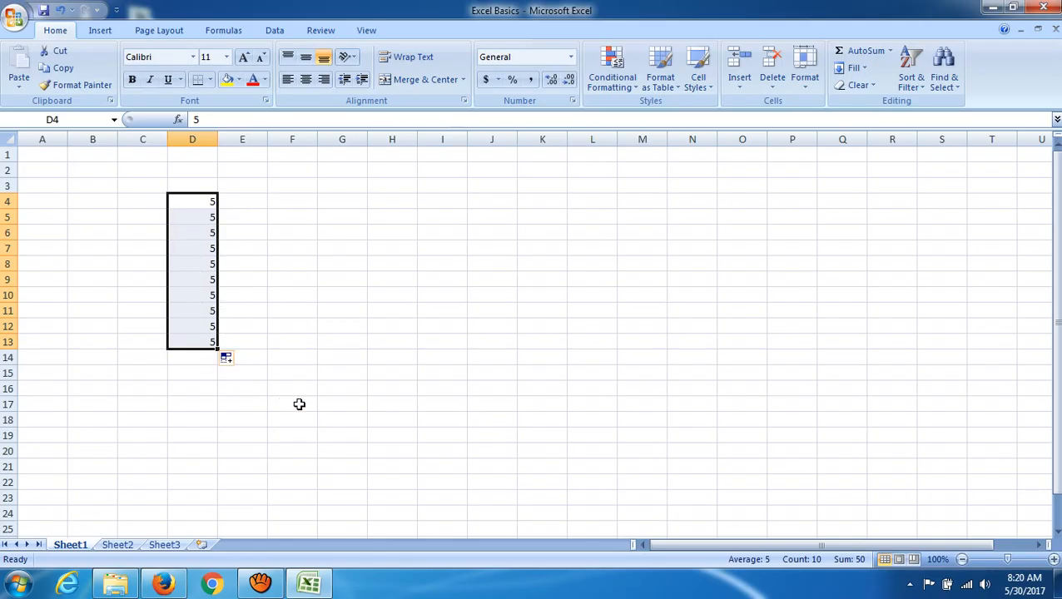
# Enter the numbers 1 to 10 one below another in cells E4 to E13
pyautogui.click(259, 205)
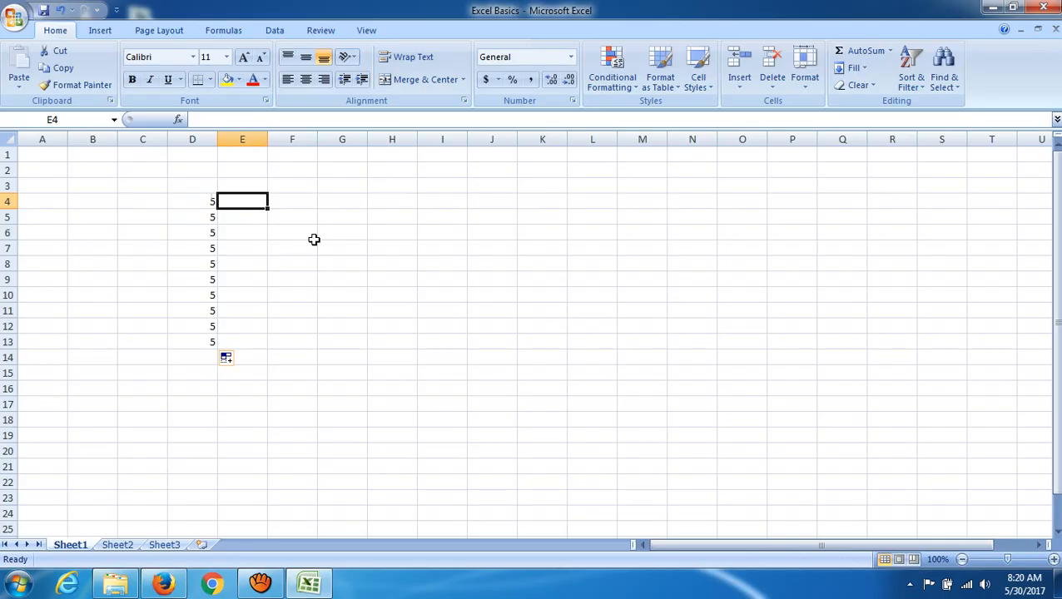
pyautogui.write('1')
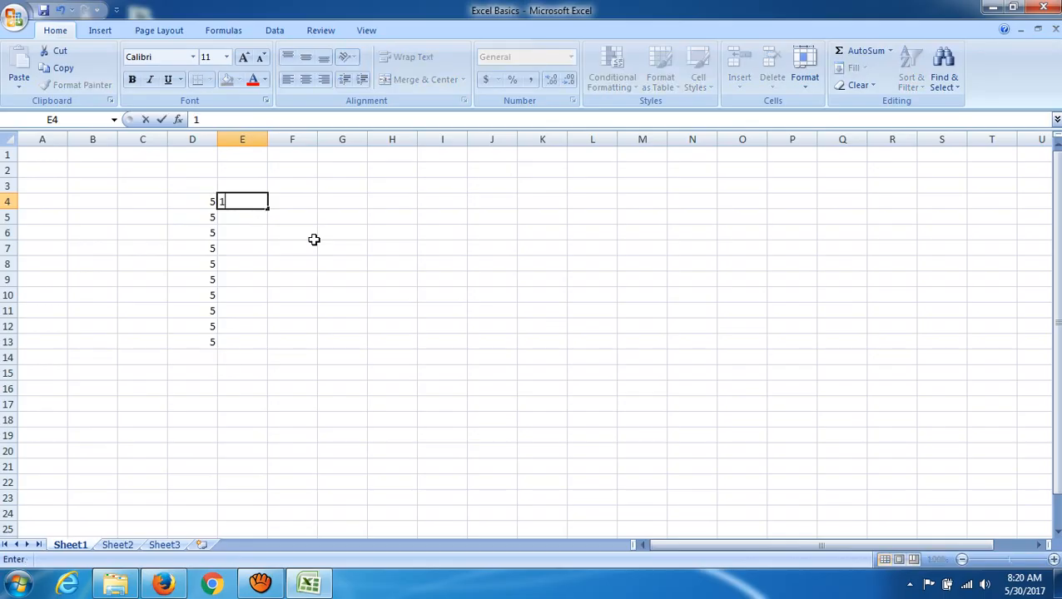
pyautogui.press('Return')
pyautogui.write('2')
pyautogui.press('Return')
pyautogui.write('3')
pyautogui.press('Return')
pyautogui.write('4 5')
pyautogui.press('Return')
pyautogui.write('6 ')
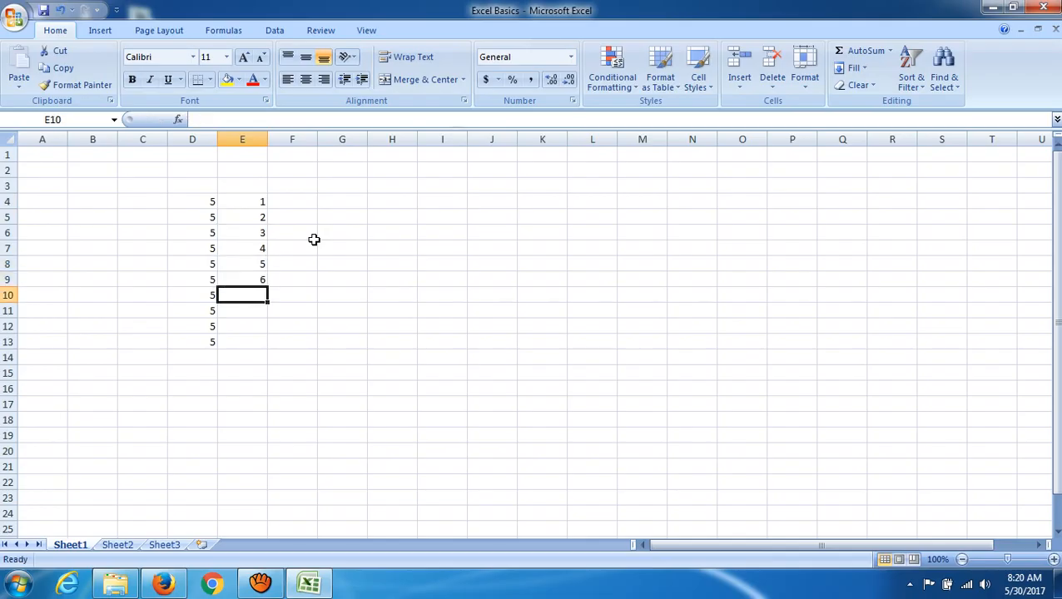
pyautogui.write('7 8 9 ')
pyautogui.write('1')
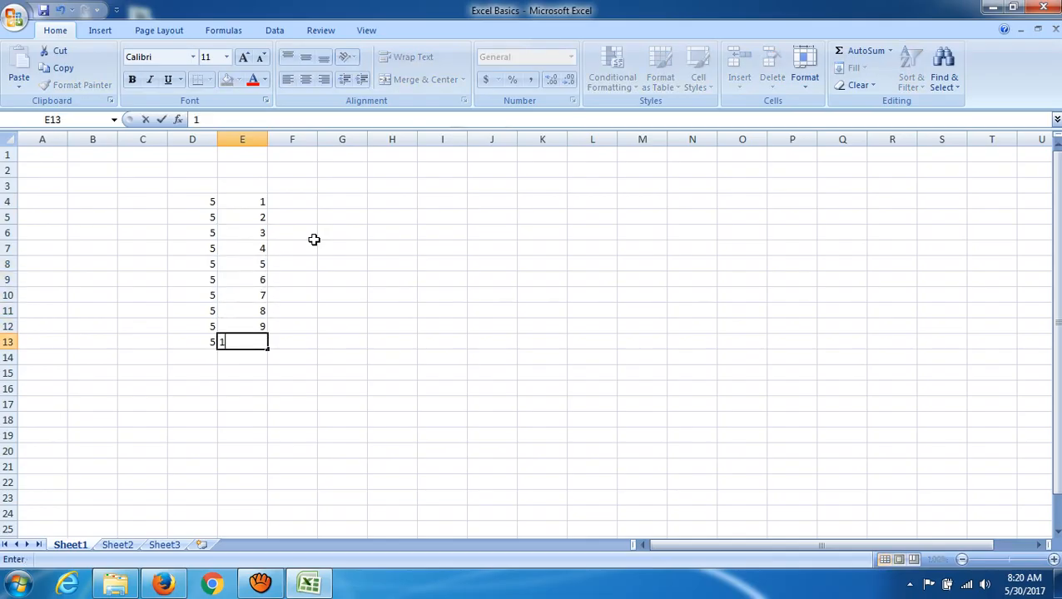
pyautogui.write('0')
pyautogui.click(443, 268)
pyautogui.click(302, 202)
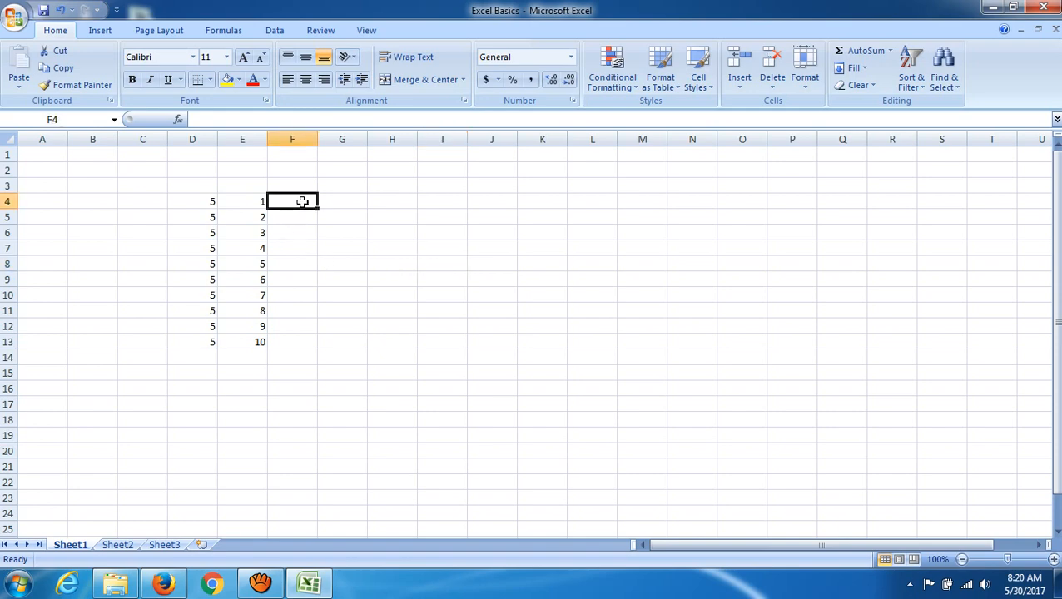
pyautogui.moveTo(302, 202); pyautogui.dragTo(311, 348)
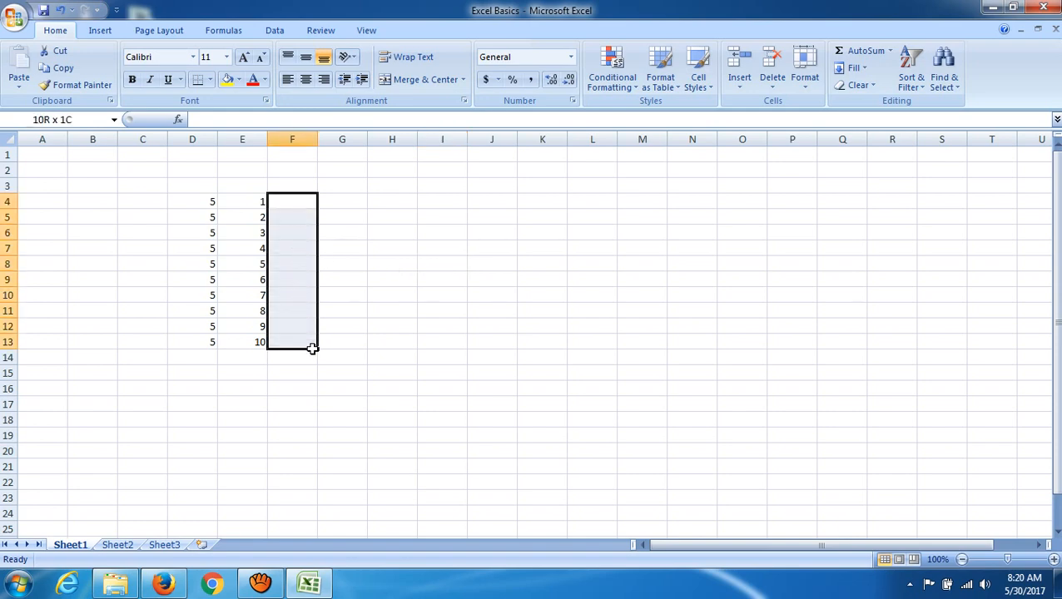
pyautogui.click(407, 396)
# Enter the heading Output in cell F3 and make it bold and underlined
pyautogui.click(287, 183)
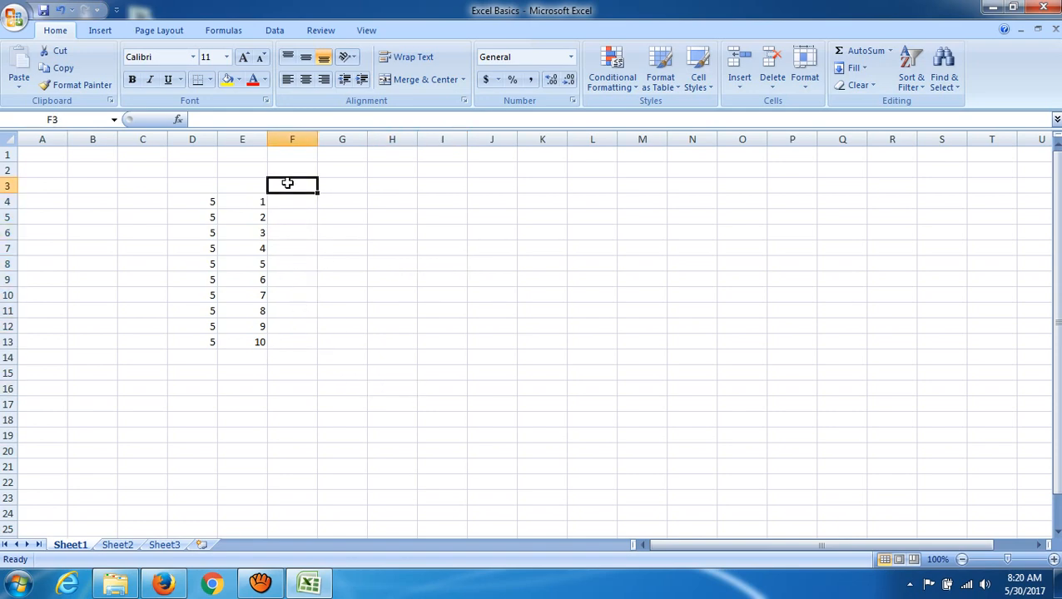
pyautogui.write('Output')
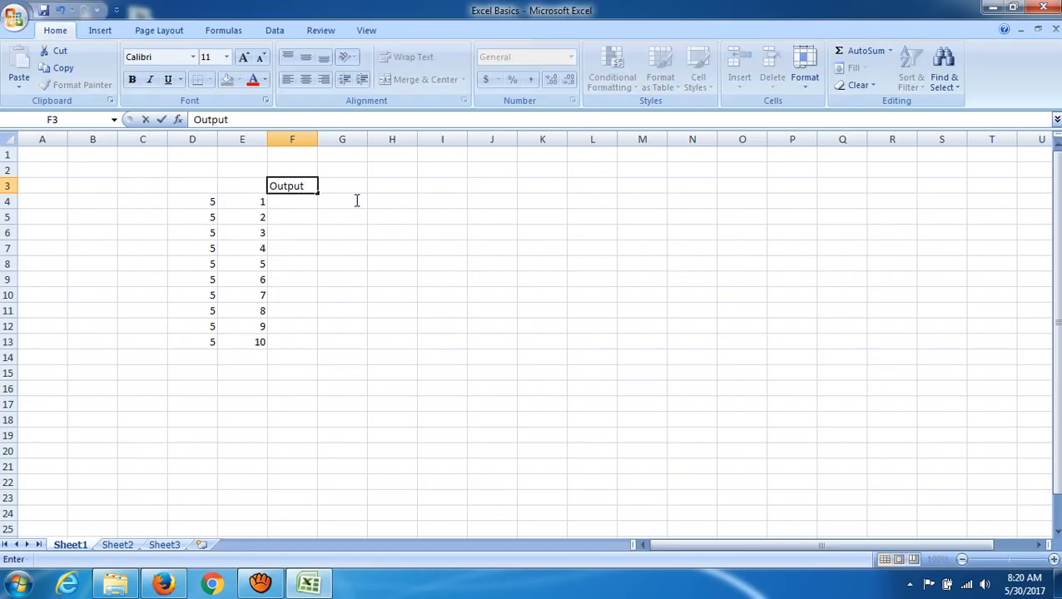
pyautogui.click(384, 210)
pyautogui.click(285, 186)
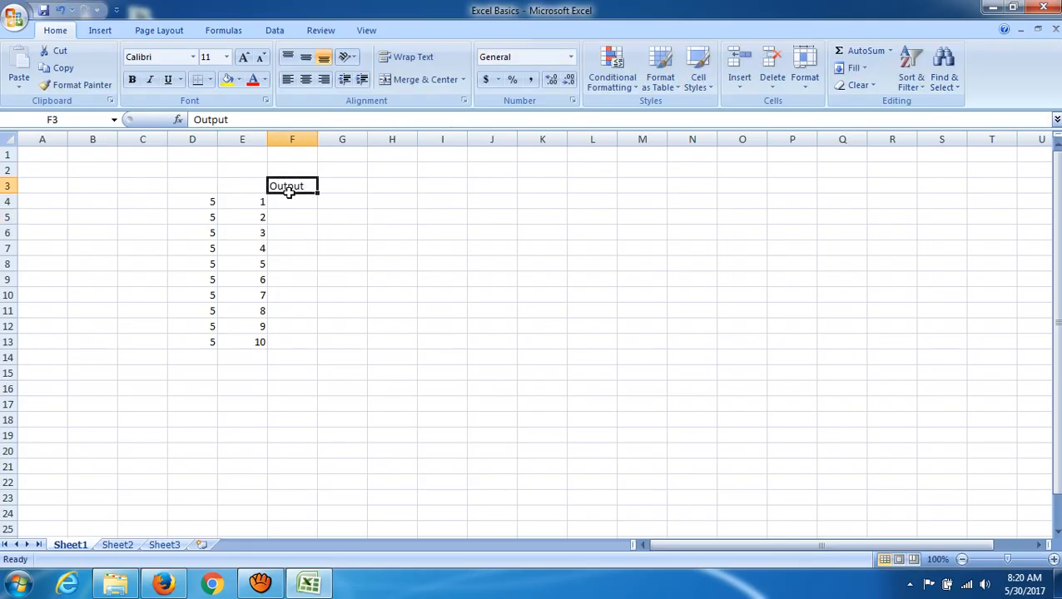
pyautogui.click(134, 82)
pyautogui.click(167, 80)
pyautogui.click(429, 232)
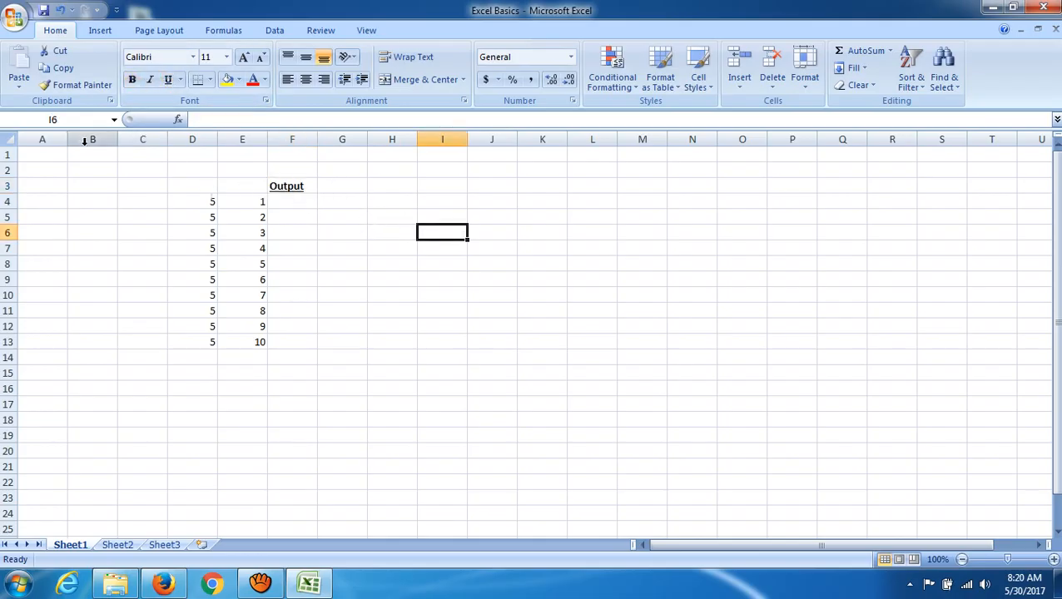
# Format columns B to I as bold text at font size 16 and widen column F slightly
pyautogui.moveTo(94, 139)
pyautogui.mouseDown()
pyautogui.moveTo(308, 176)
pyautogui.moveTo(434, 254)
pyautogui.mouseUp()
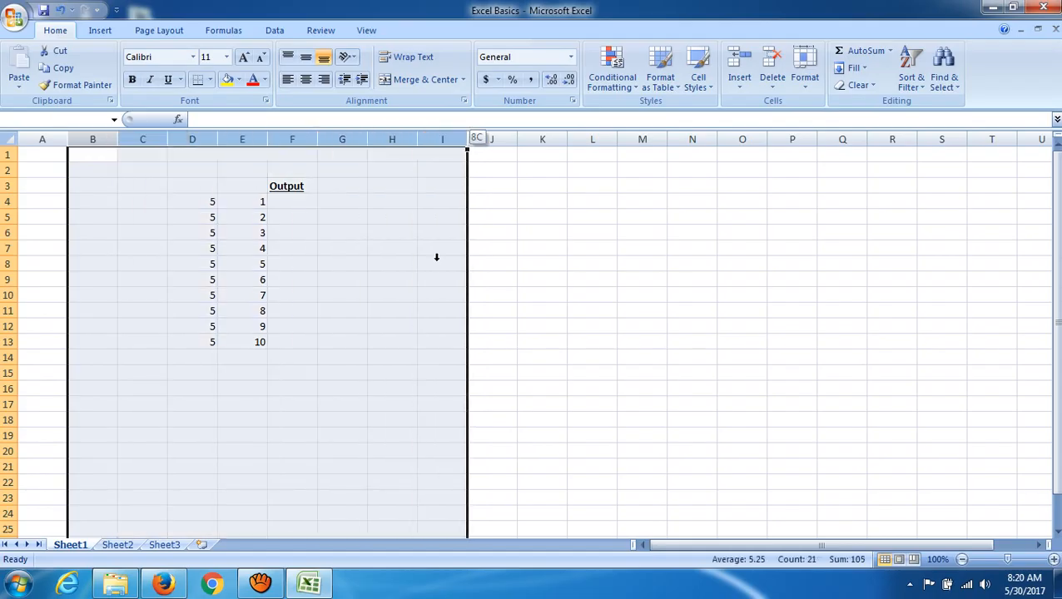
pyautogui.click(228, 57)
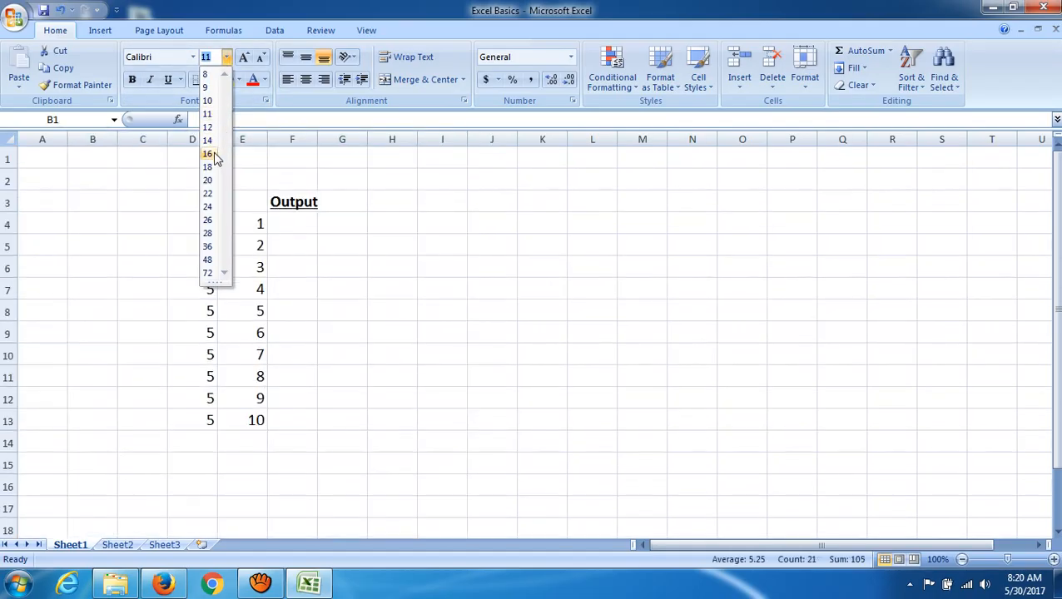
pyautogui.click(209, 154)
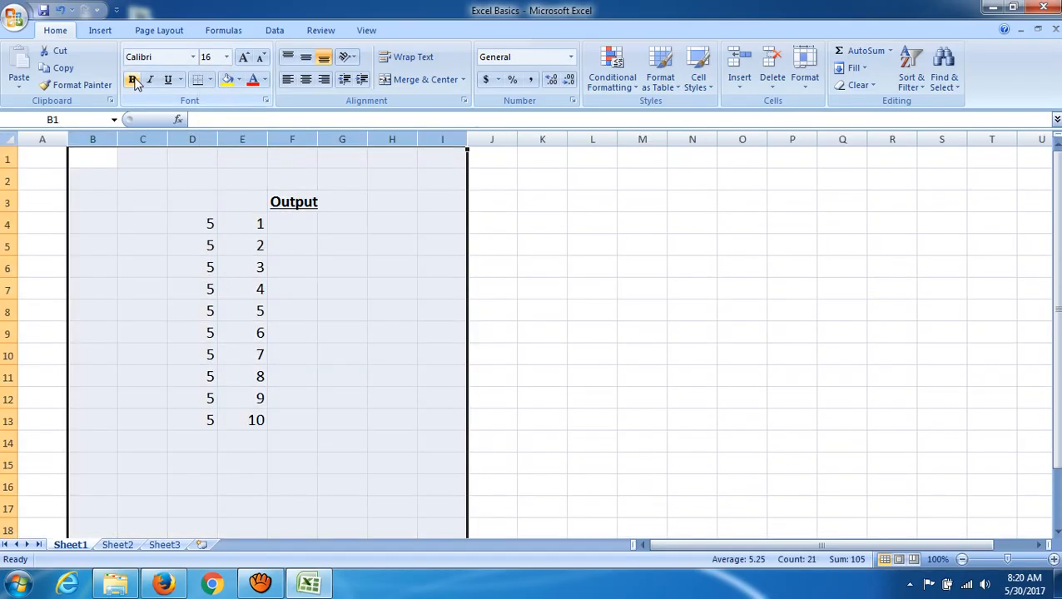
pyautogui.click(692, 331)
pyautogui.moveTo(317, 139)
pyautogui.mouseDown()
pyautogui.moveTo(353, 140)
pyautogui.moveTo(335, 138)
pyautogui.mouseUp()
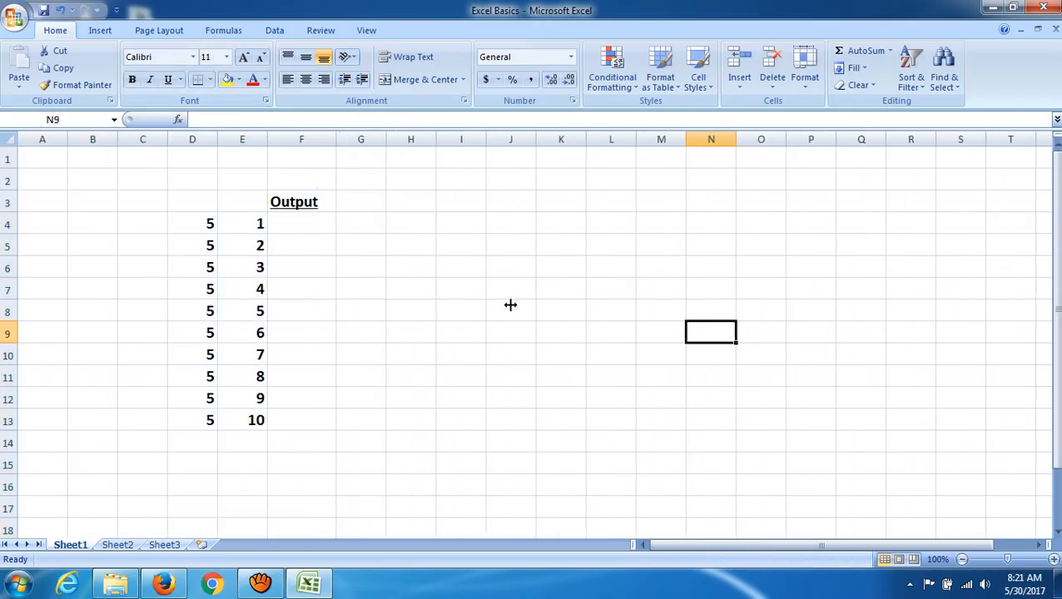
# Enter the first two multiplication results under Output: 5 in cell F4 and 10 in cell F5
pyautogui.click(305, 224)
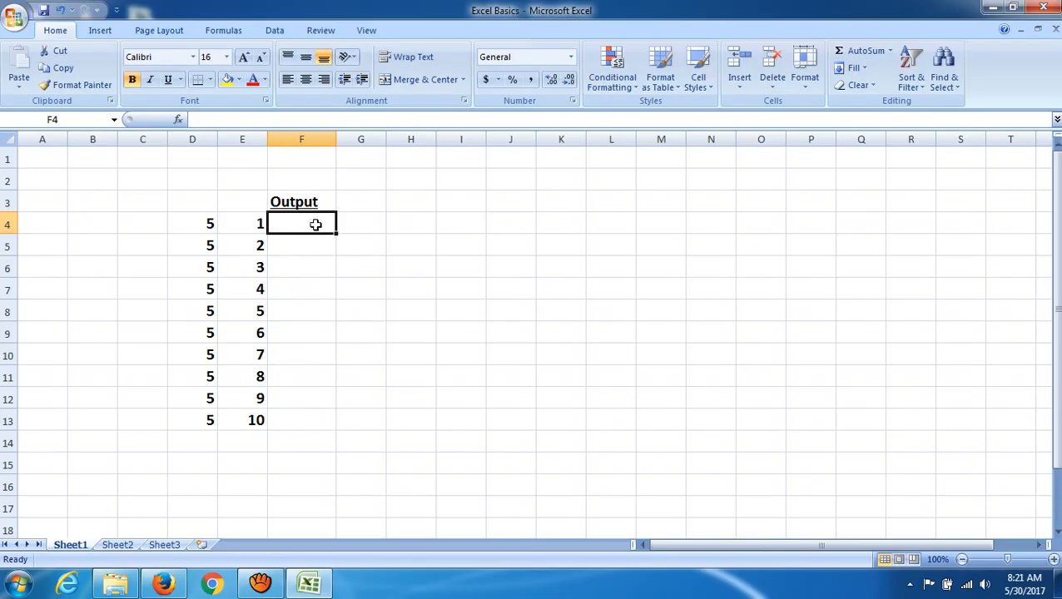
pyautogui.write('5')
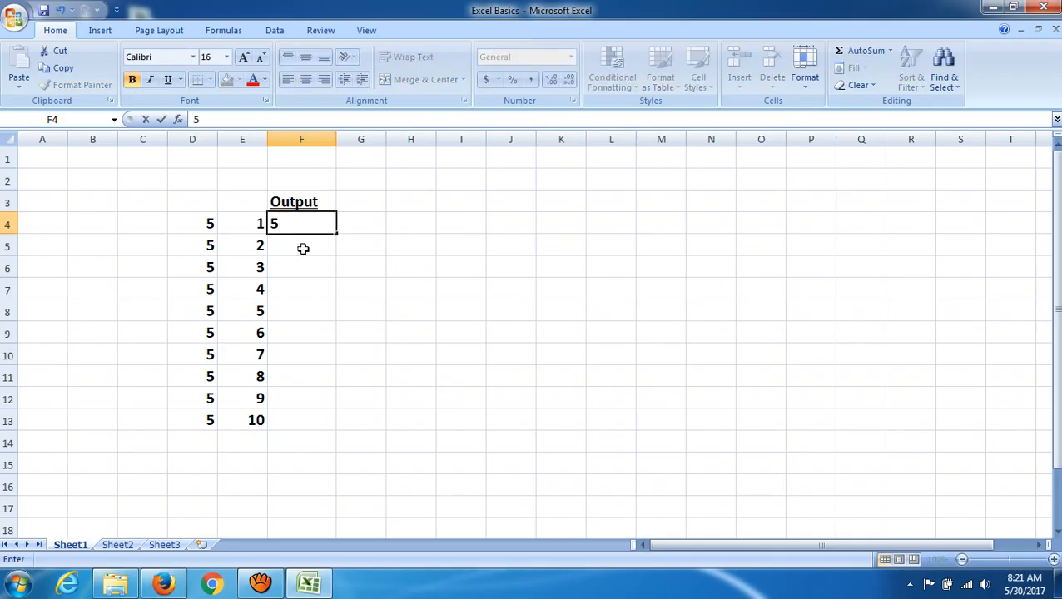
pyautogui.press('Return')
pyautogui.write('10')
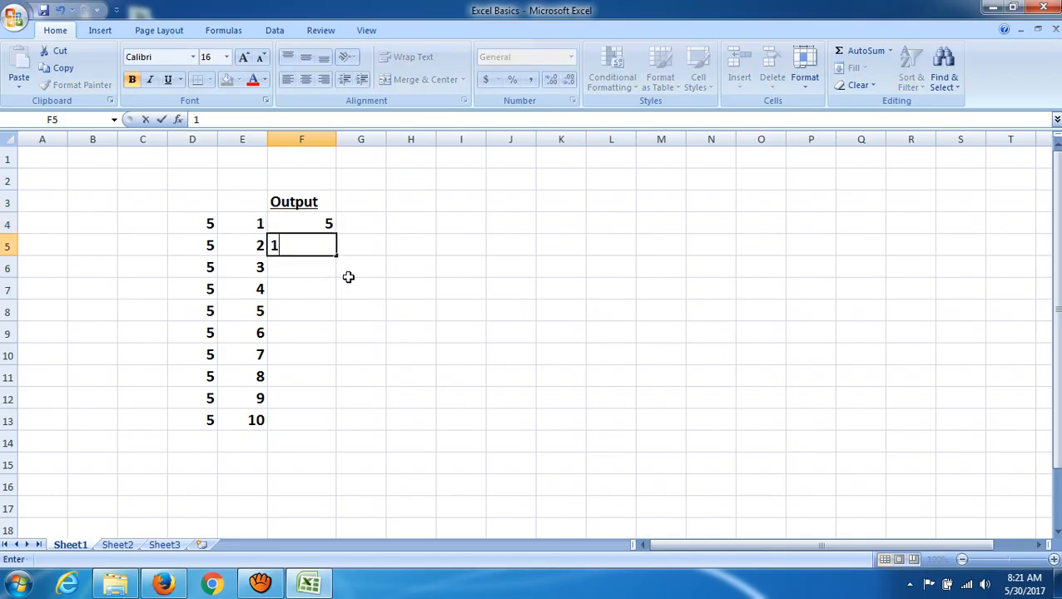
pyautogui.click(398, 290)
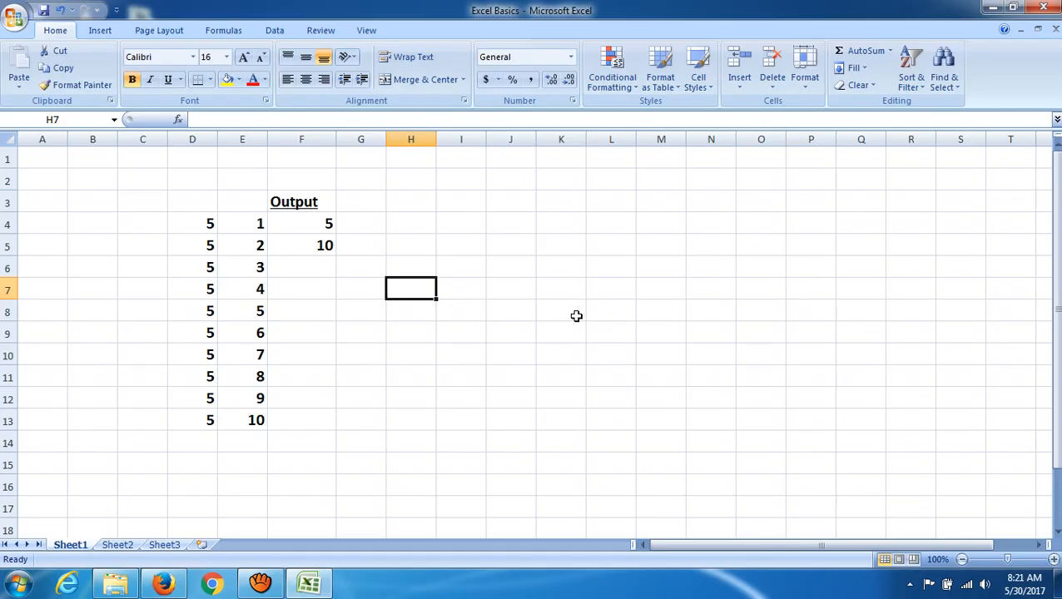
pyautogui.click(550, 305)
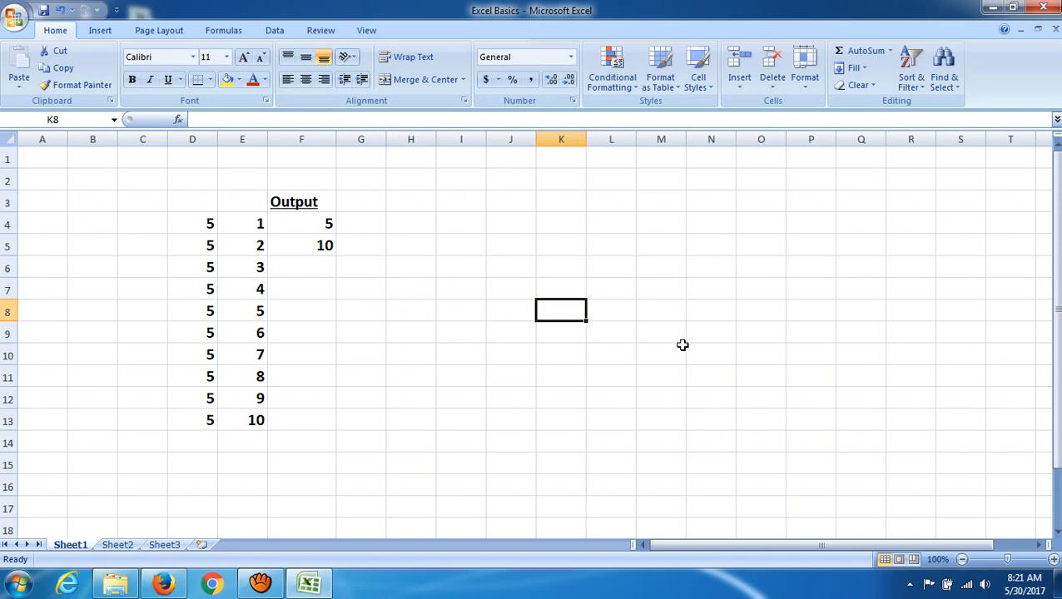
# Enter the label Absolute Functions in cell O3
pyautogui.click(709, 330)
pyautogui.click(756, 201)
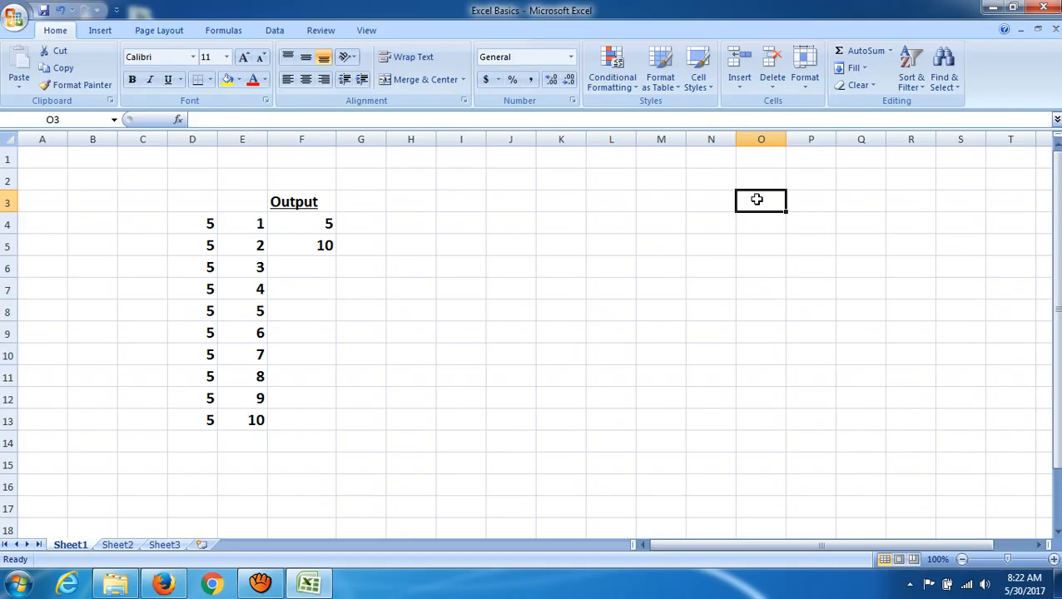
pyautogui.write('Abso')
pyautogui.write('l')
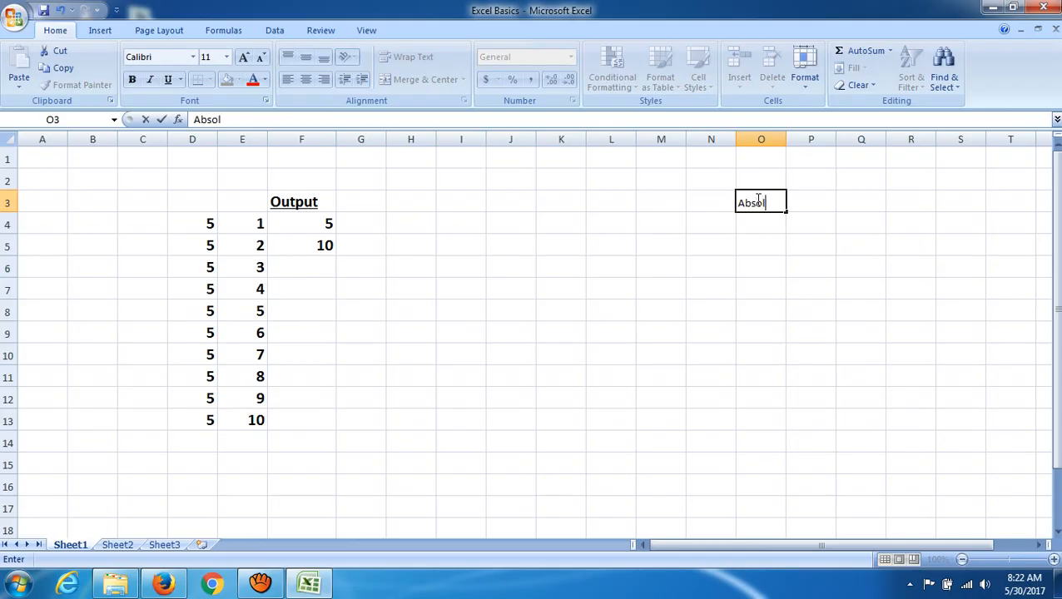
pyautogui.write('ute Functions')
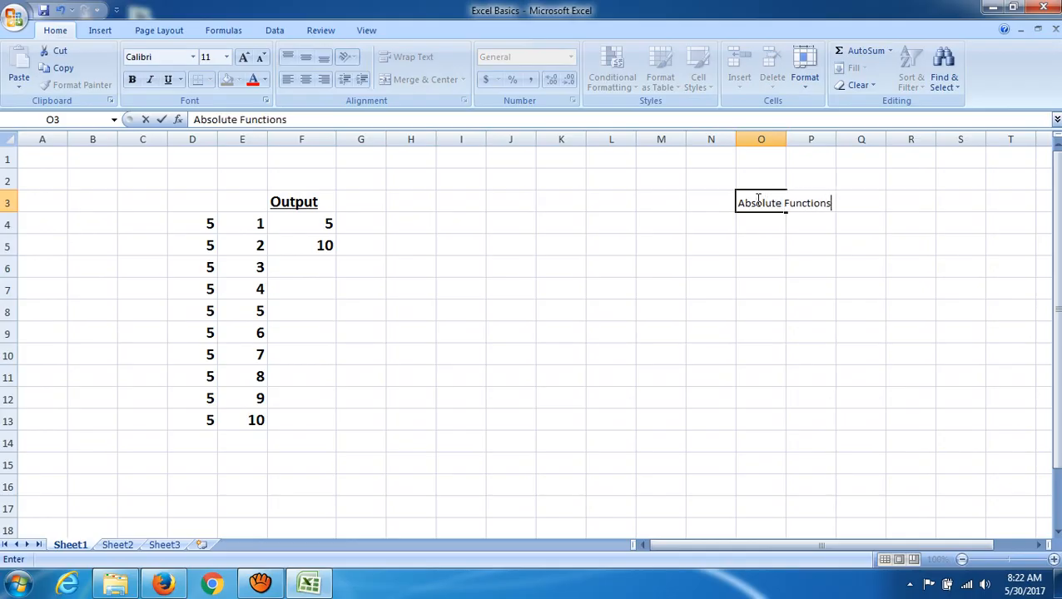
pyautogui.click(910, 245)
# Format columns O and P as bold text at font size 16
pyautogui.click(773, 138)
pyautogui.moveTo(773, 138); pyautogui.dragTo(811, 138)
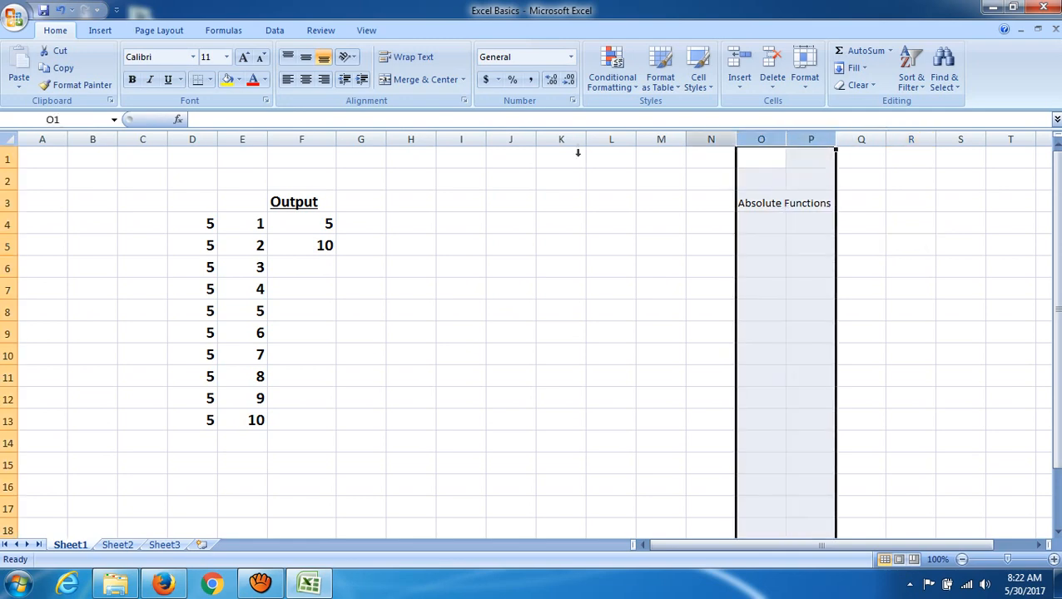
pyautogui.click(131, 79)
pyautogui.click(226, 57)
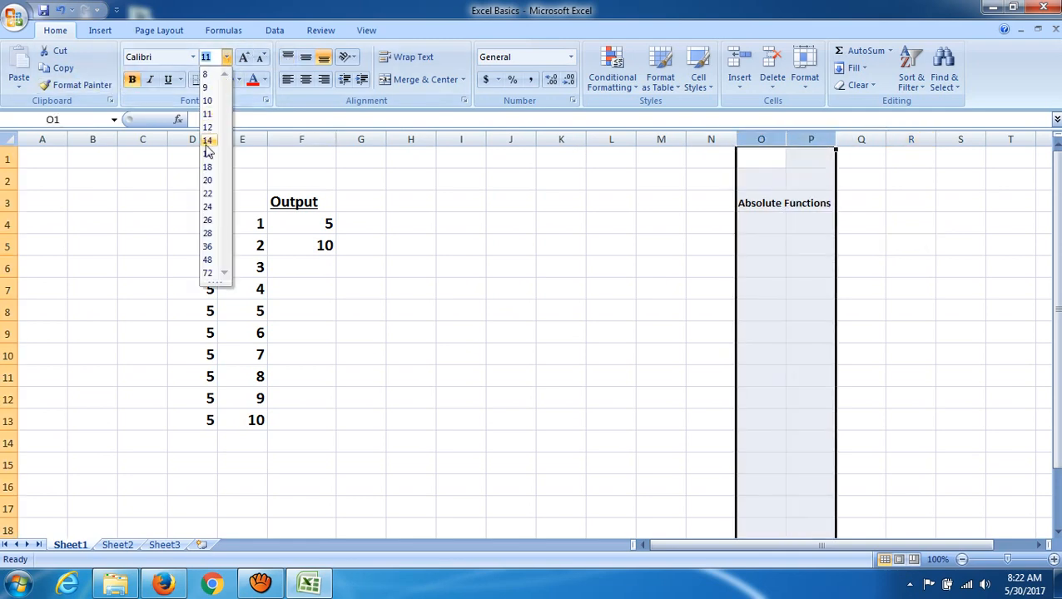
pyautogui.click(208, 157)
pyautogui.click(949, 259)
# Enter the label Relative Functions in cell O4, directly below Absolute Functions
pyautogui.click(762, 225)
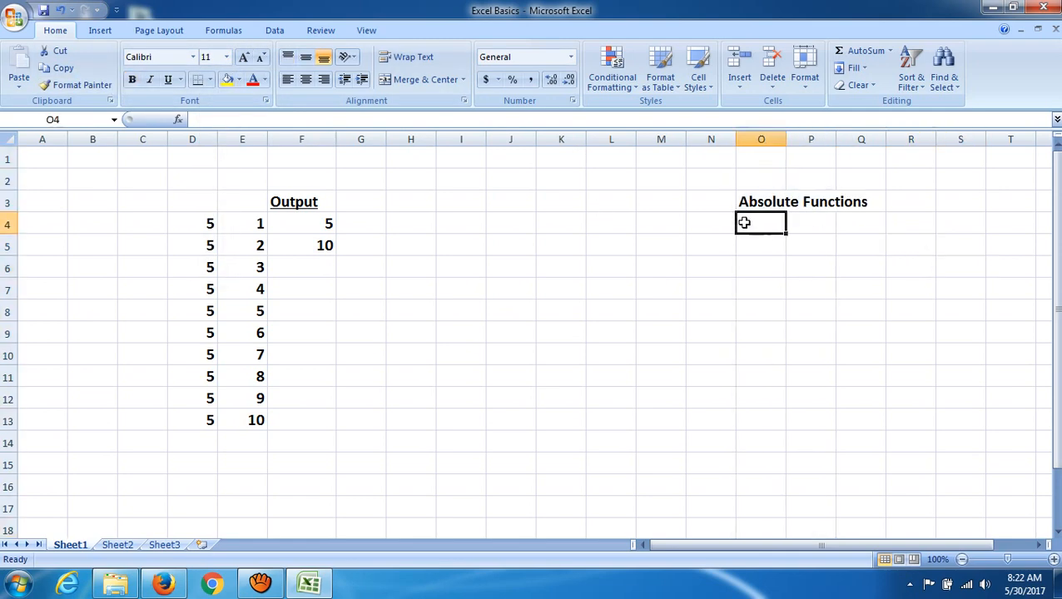
pyautogui.write('Rela')
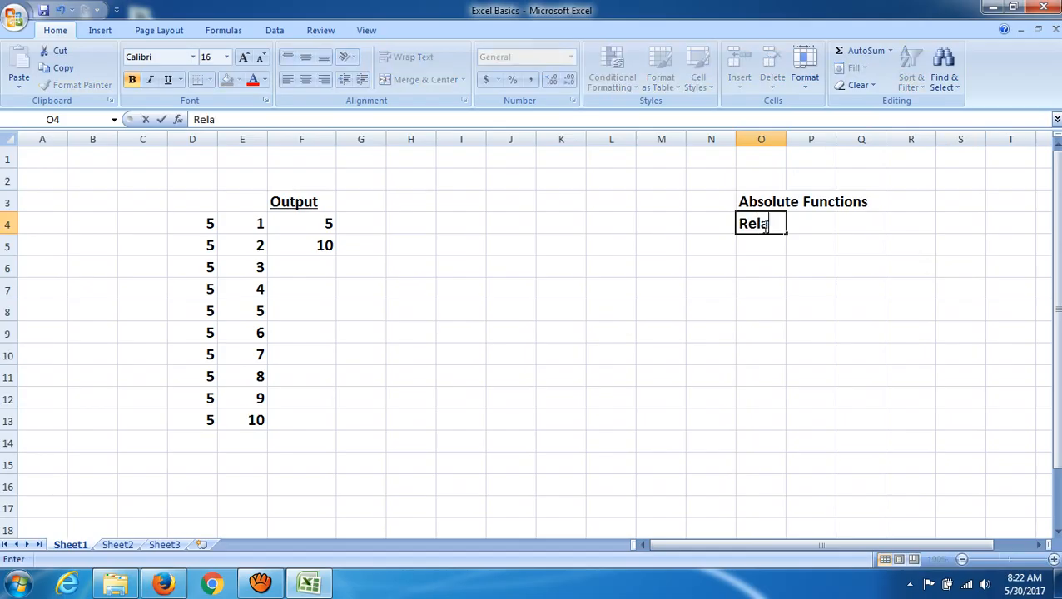
pyautogui.write('tive Fun')
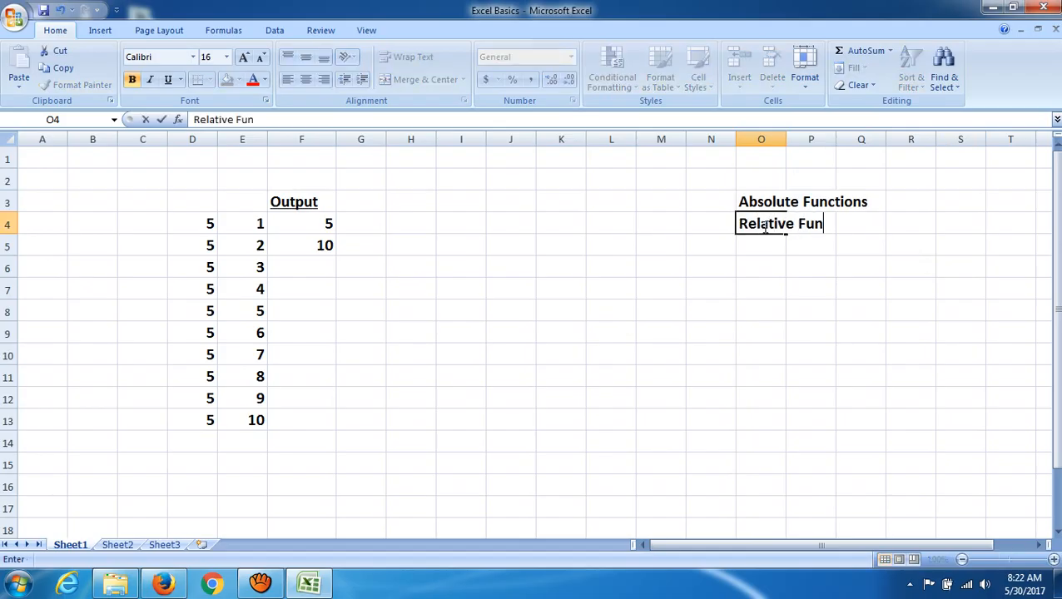
pyautogui.write('ctions')
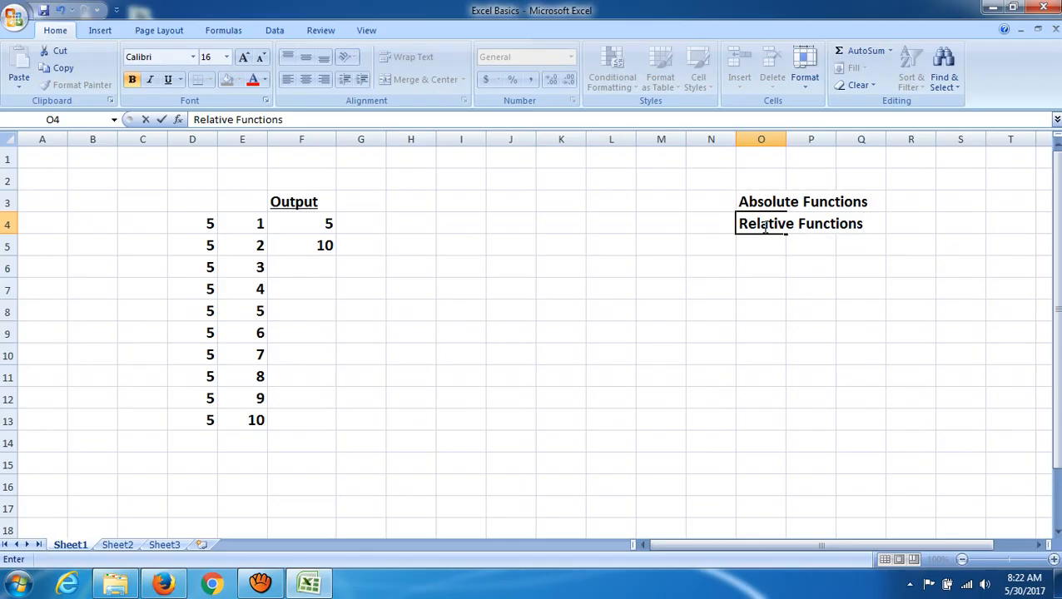
pyautogui.click(959, 288)
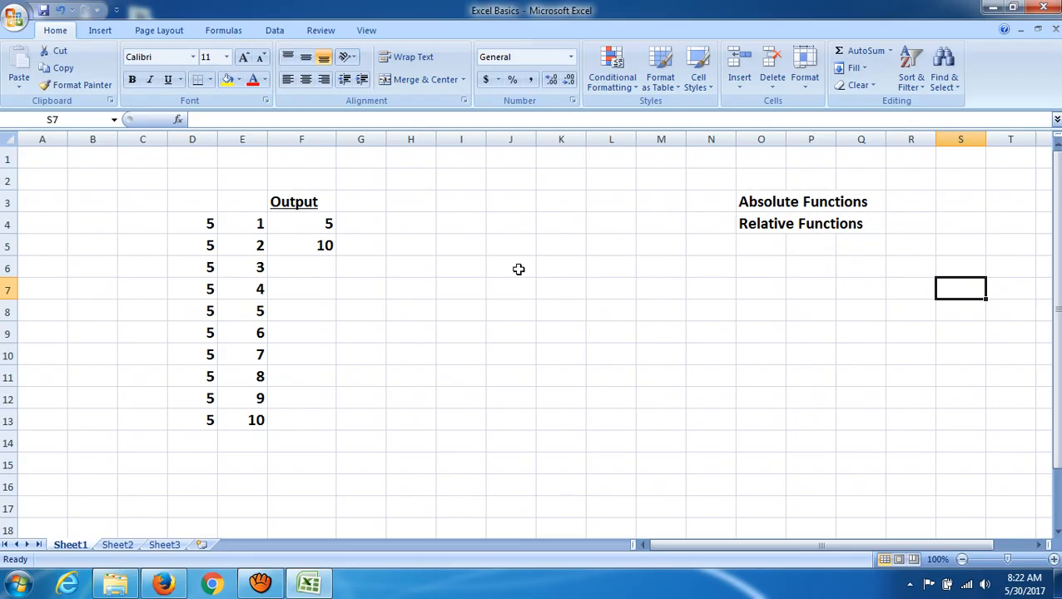
pyautogui.click(877, 202)
pyautogui.moveTo(774, 204); pyautogui.dragTo(851, 203)
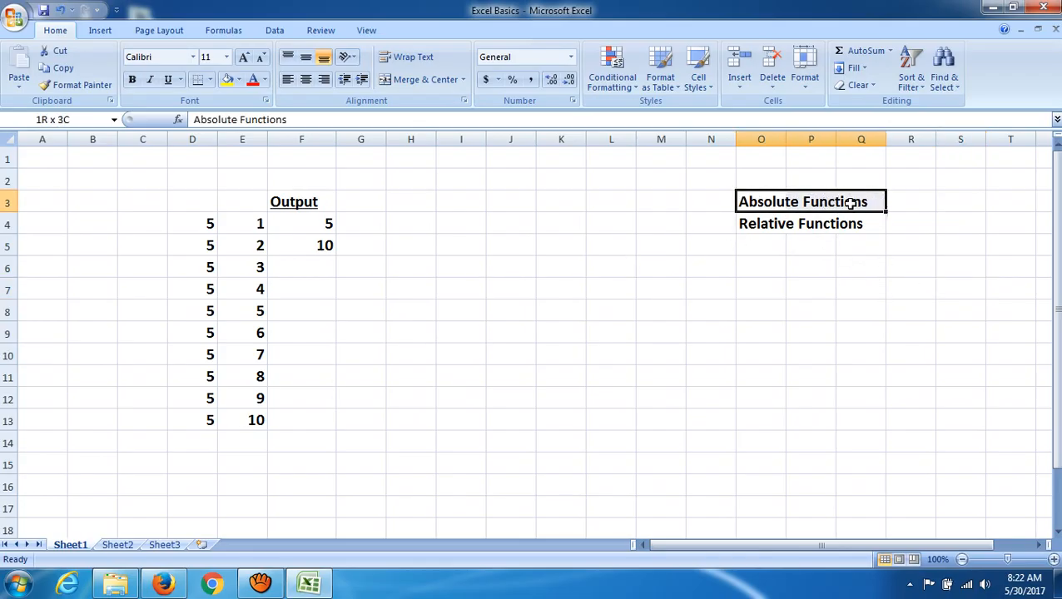
pyautogui.click(943, 303)
# Clear the two manually entered results in cells F4 and F5 under the Output heading
pyautogui.moveTo(327, 224); pyautogui.dragTo(330, 241)
pyautogui.write('=')
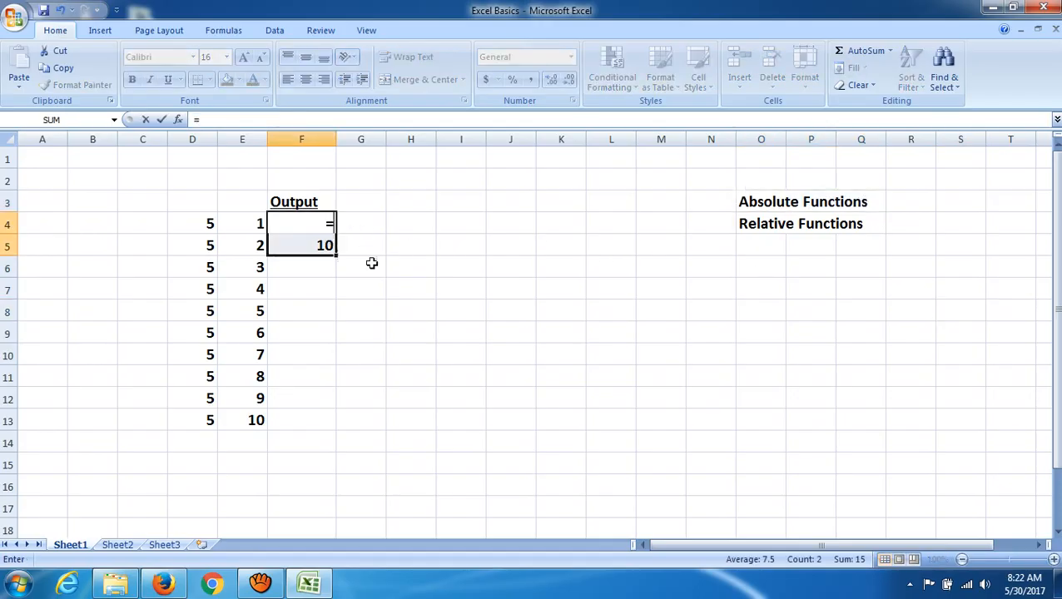
pyautogui.press('BackSpace')
pyautogui.click(323, 245)
pyautogui.press('Delete')
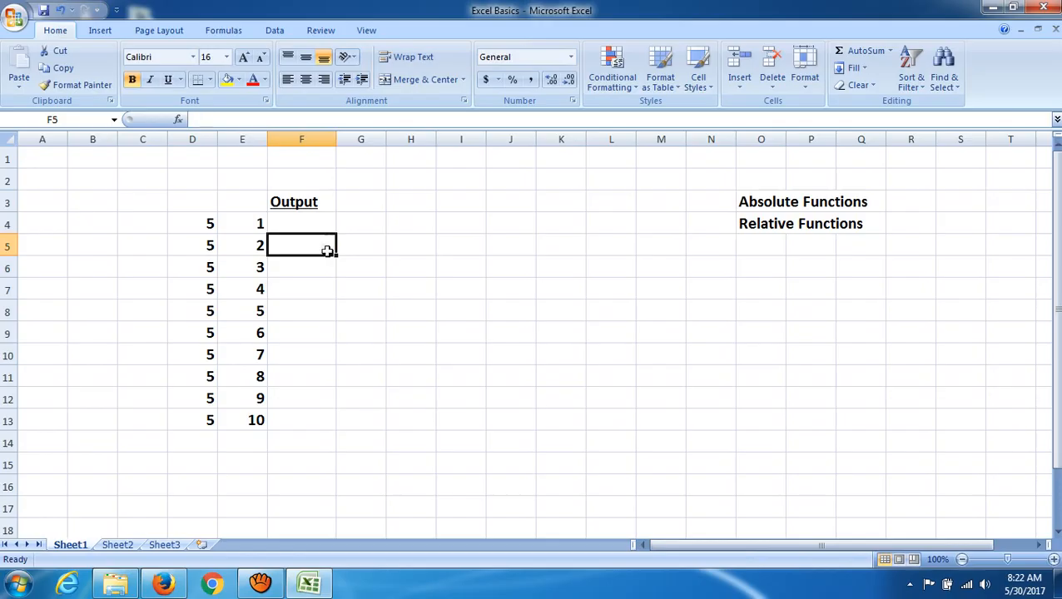
pyautogui.click(367, 288)
# Enter the constant-value formulas =5*1 in cell F4 and =5*2 in cell F5
pyautogui.click(317, 228)
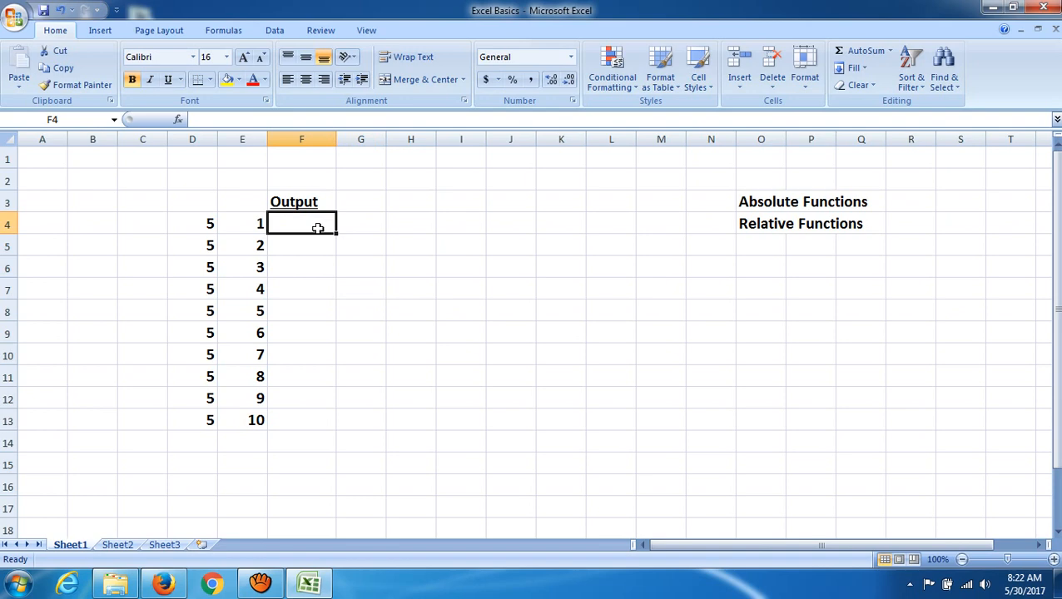
pyautogui.write('=')
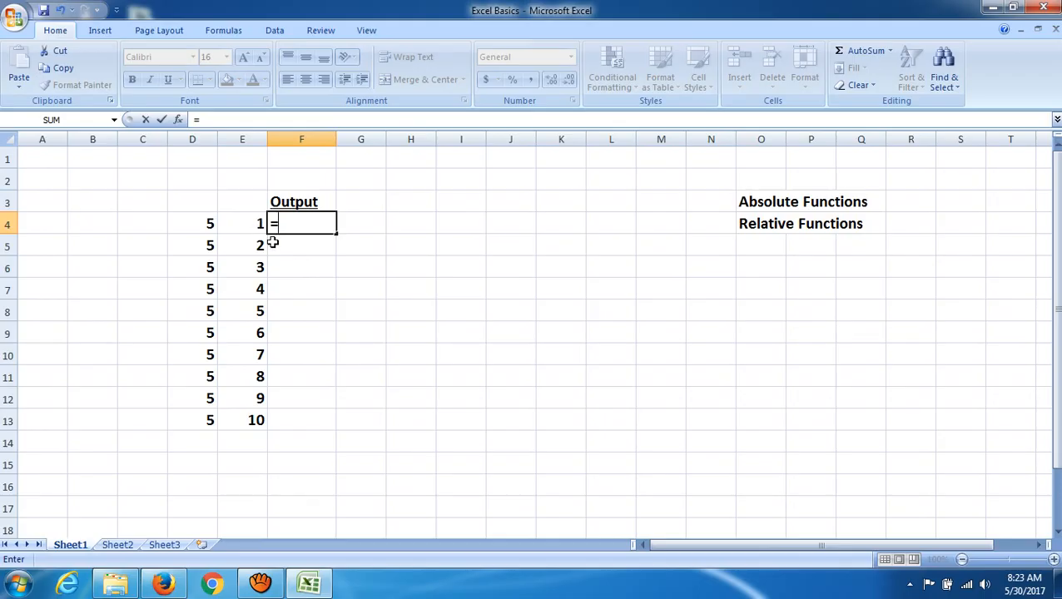
pyautogui.write('5*1')
pyautogui.press('Return')
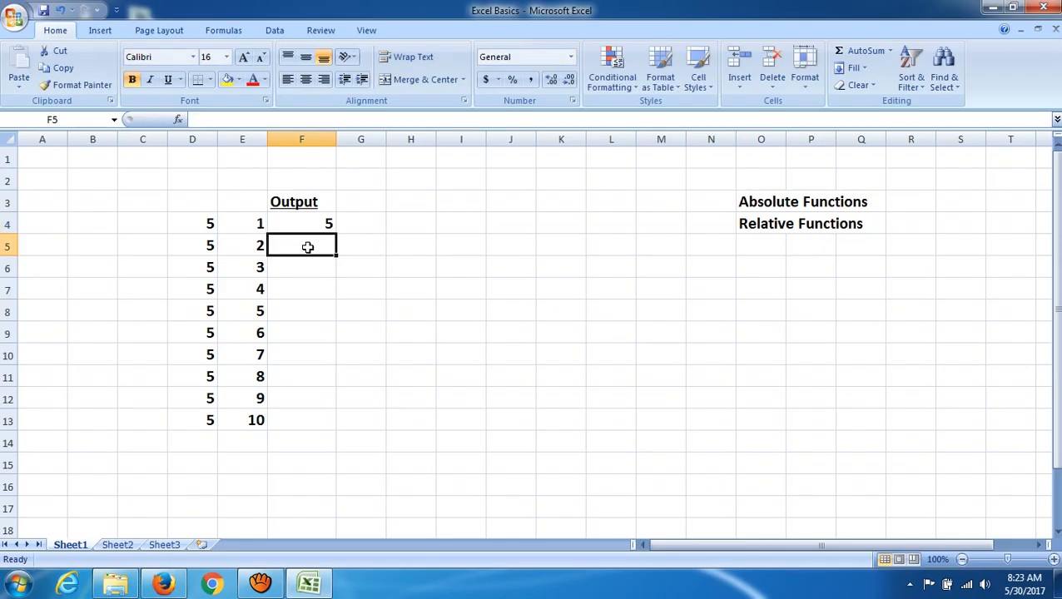
pyautogui.write('5')
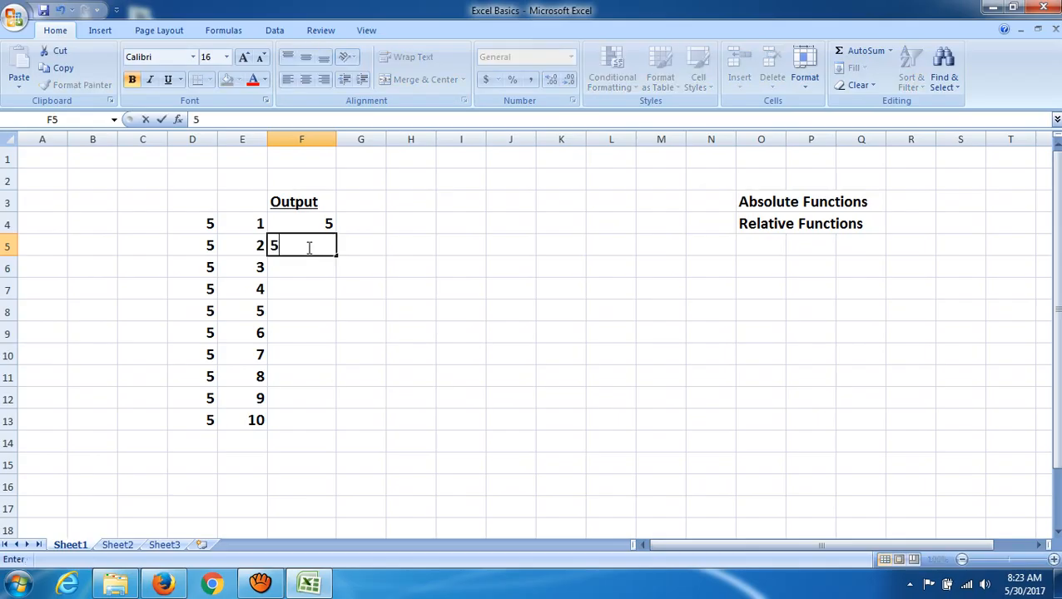
pyautogui.press('BackSpace')
pyautogui.write('=')
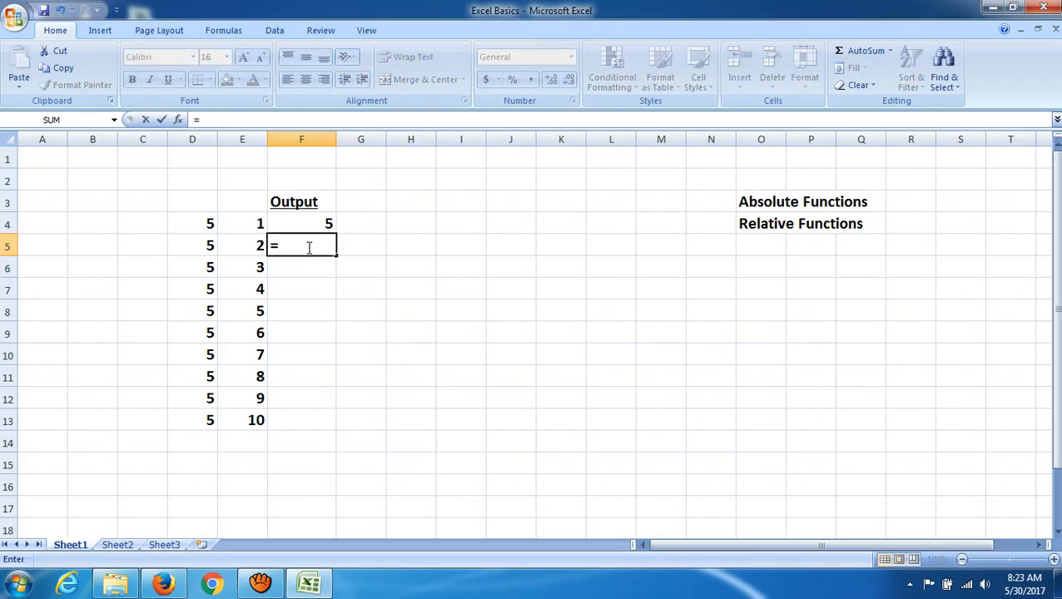
pyautogui.write('5*2')
pyautogui.press('Return')
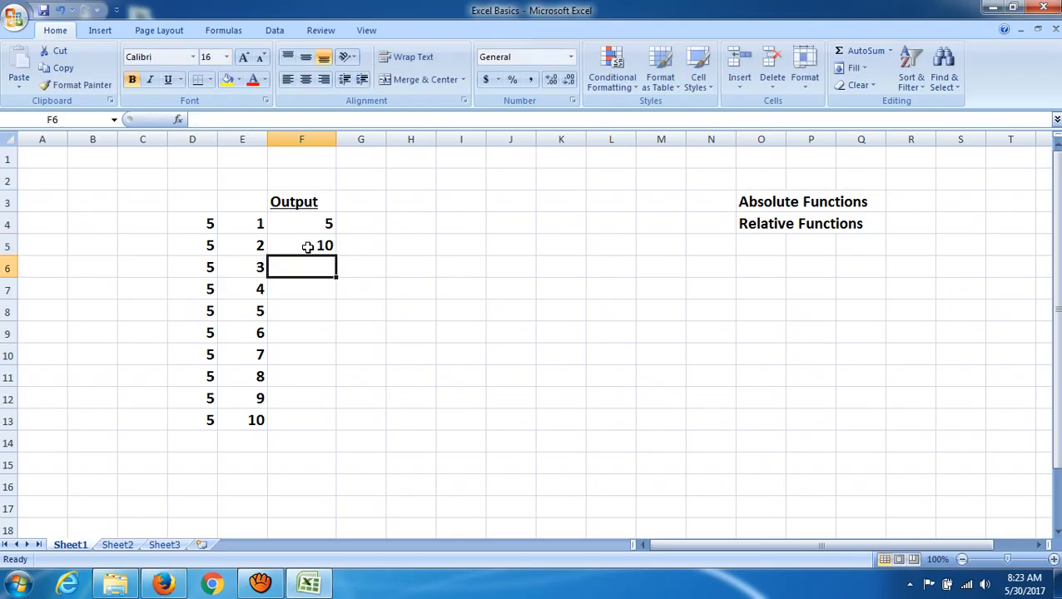
# Enter the formula =5*6 in cell F9, in the row that holds the multiplier 6
pyautogui.click(327, 329)
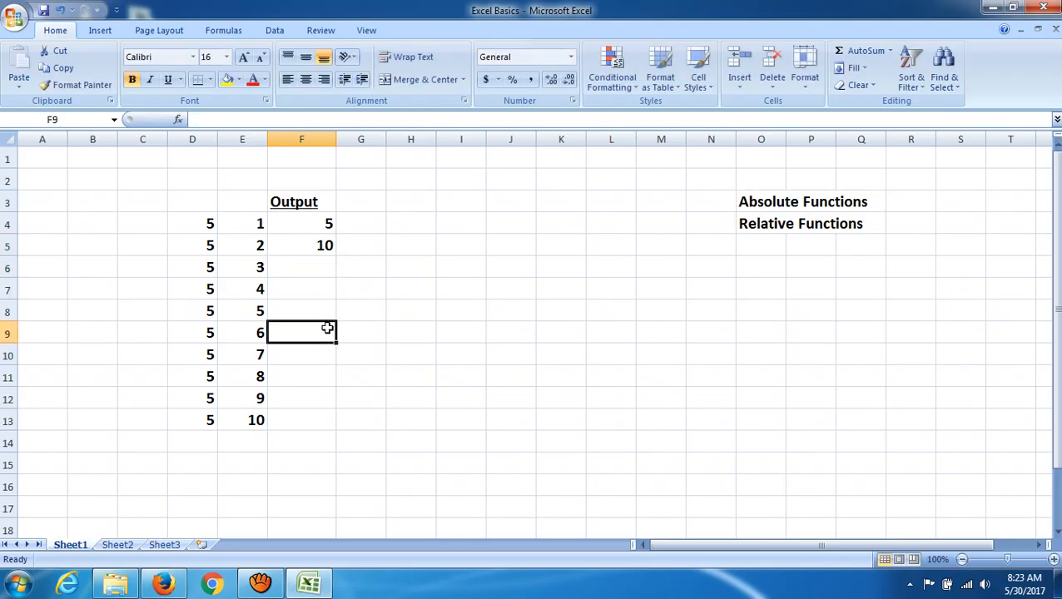
pyautogui.write('=')
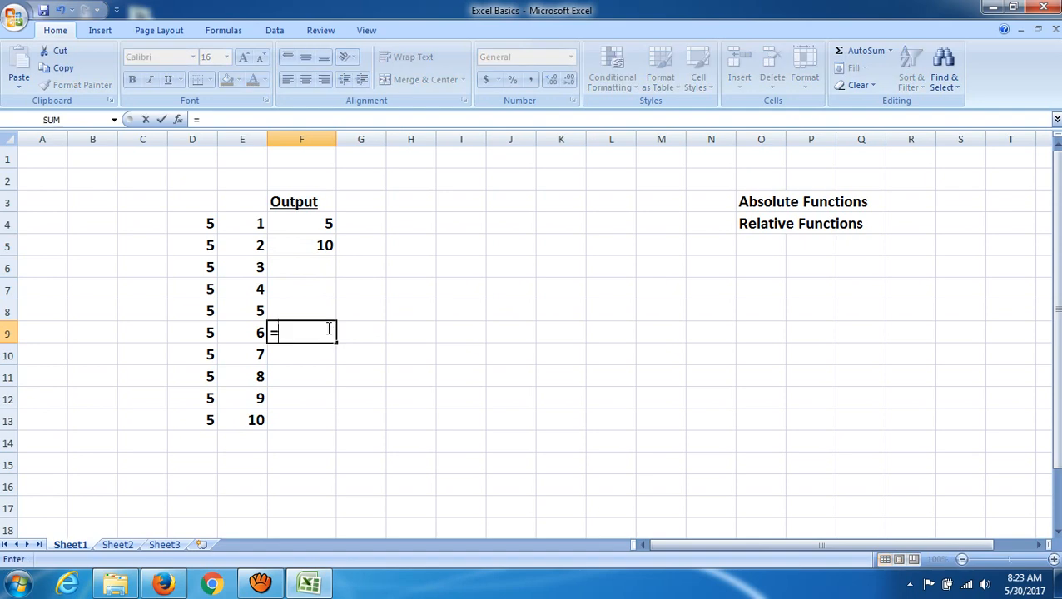
pyautogui.write('5*6')
pyautogui.press('Return')
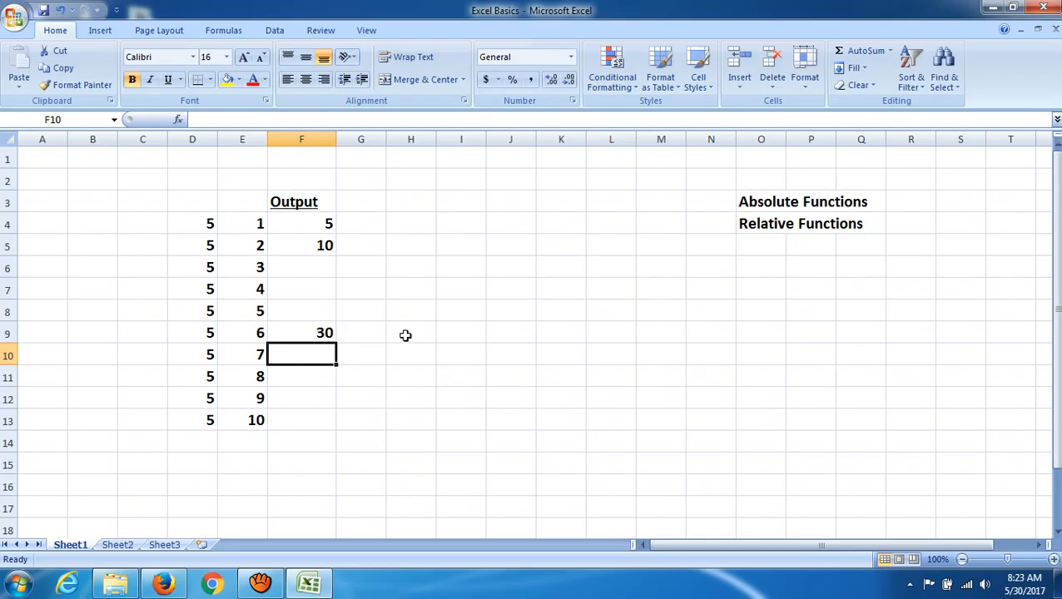
pyautogui.click(406, 336)
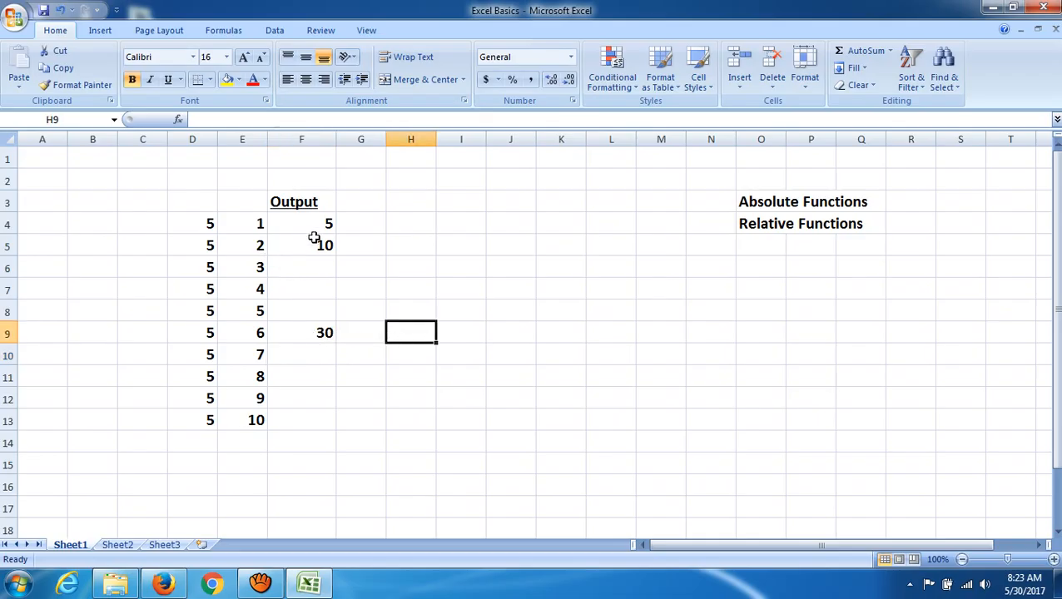
# Examine the formula in cell F9 and compare it with the operand cells D9 and E9 in the same row
pyautogui.click(323, 333)
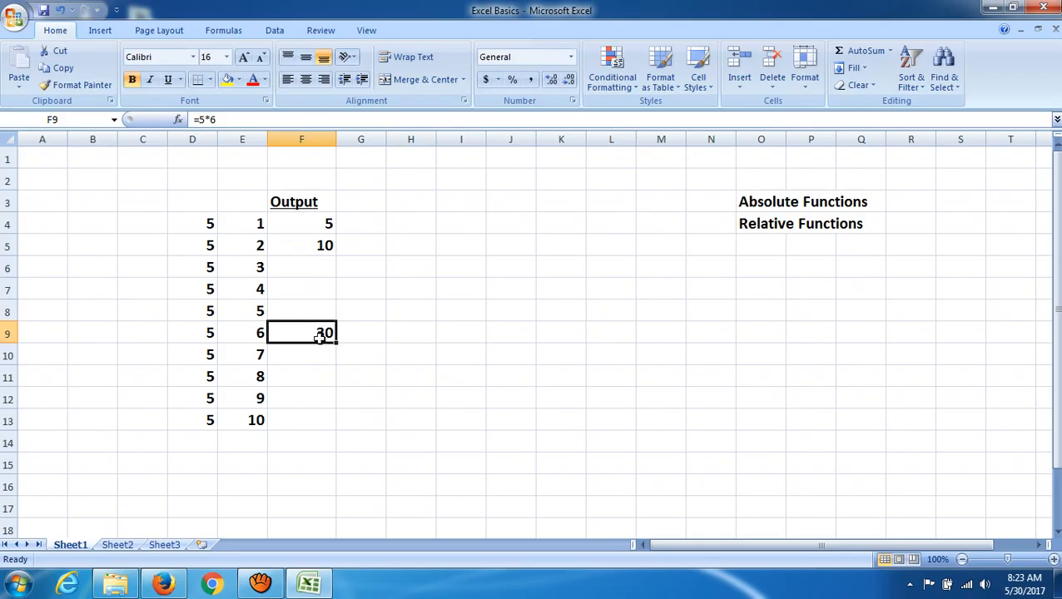
pyautogui.doubleClick(320, 334)
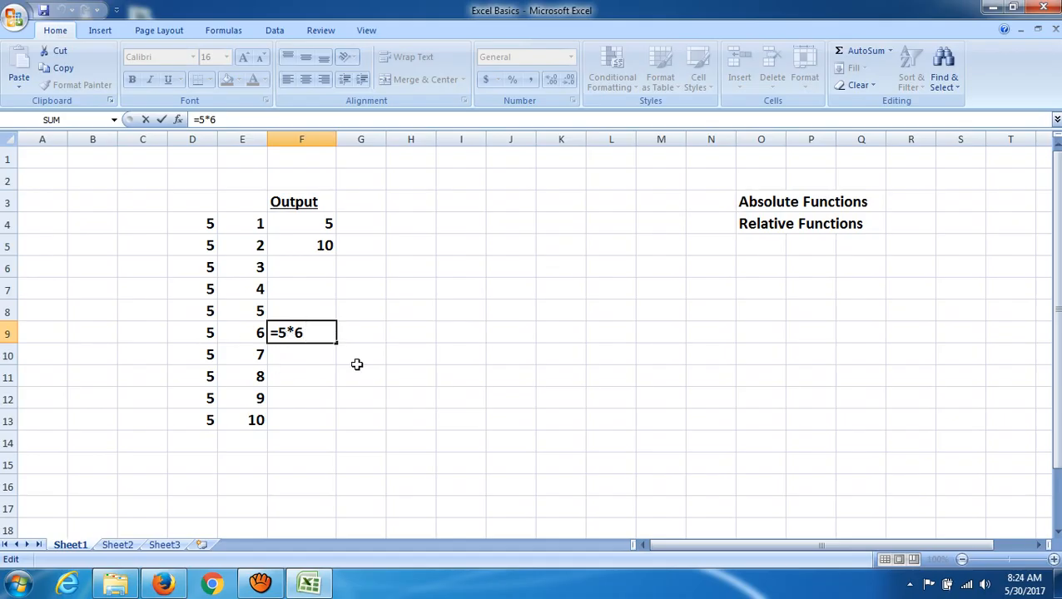
pyautogui.press('Return')
pyautogui.click(192, 332)
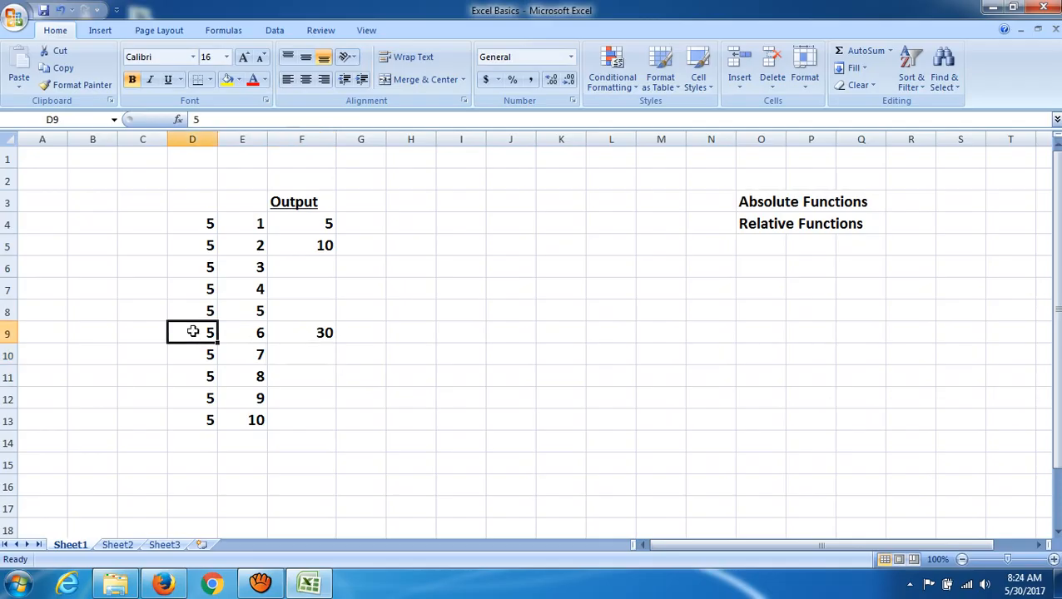
pyautogui.click(249, 333)
pyautogui.click(307, 336)
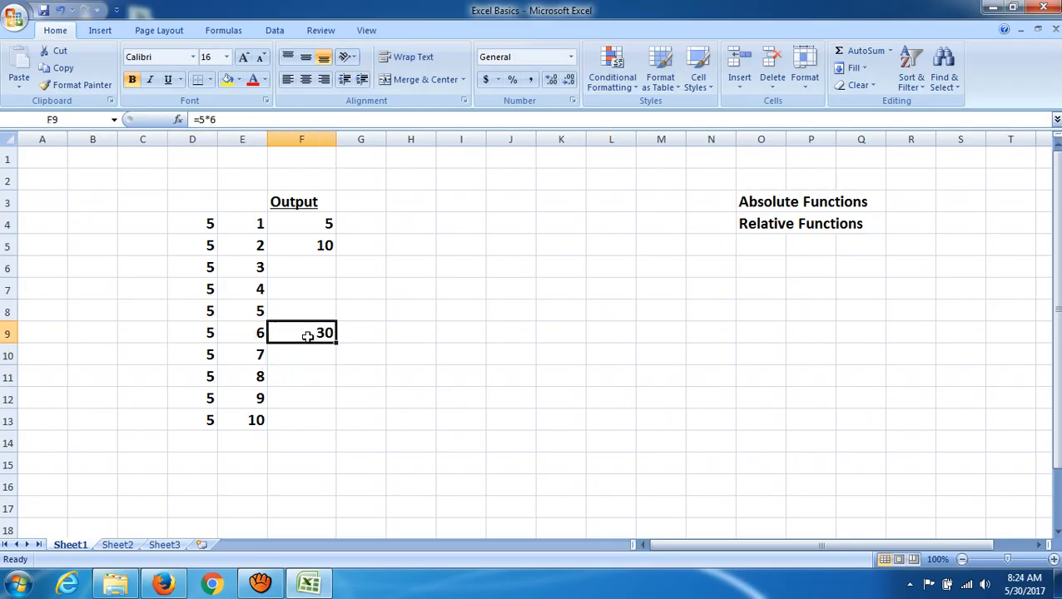
pyautogui.doubleClick(307, 336)
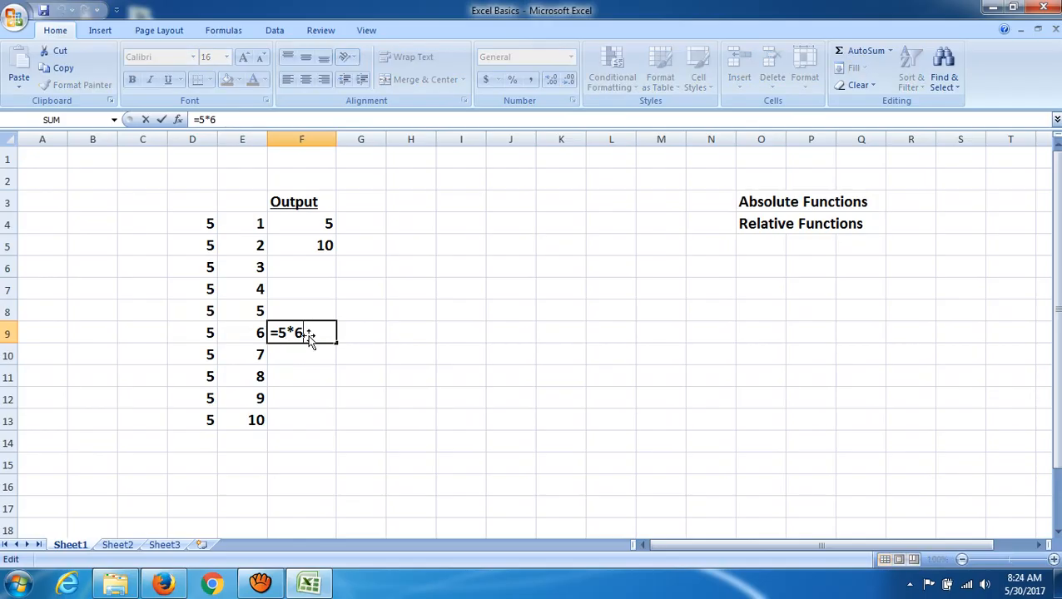
pyautogui.press('Return')
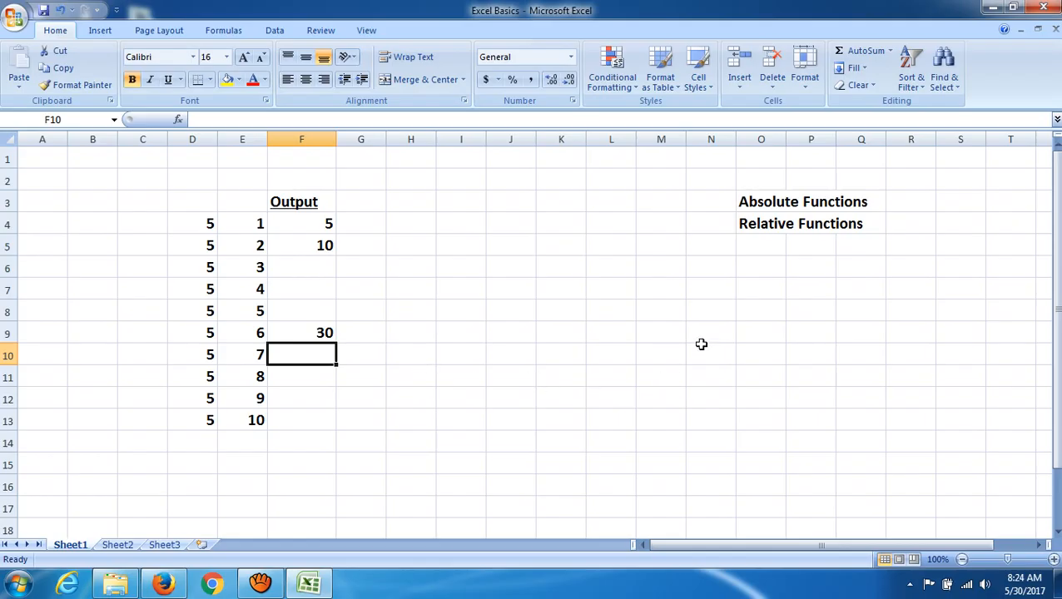
pyautogui.moveTo(741, 225); pyautogui.dragTo(872, 222)
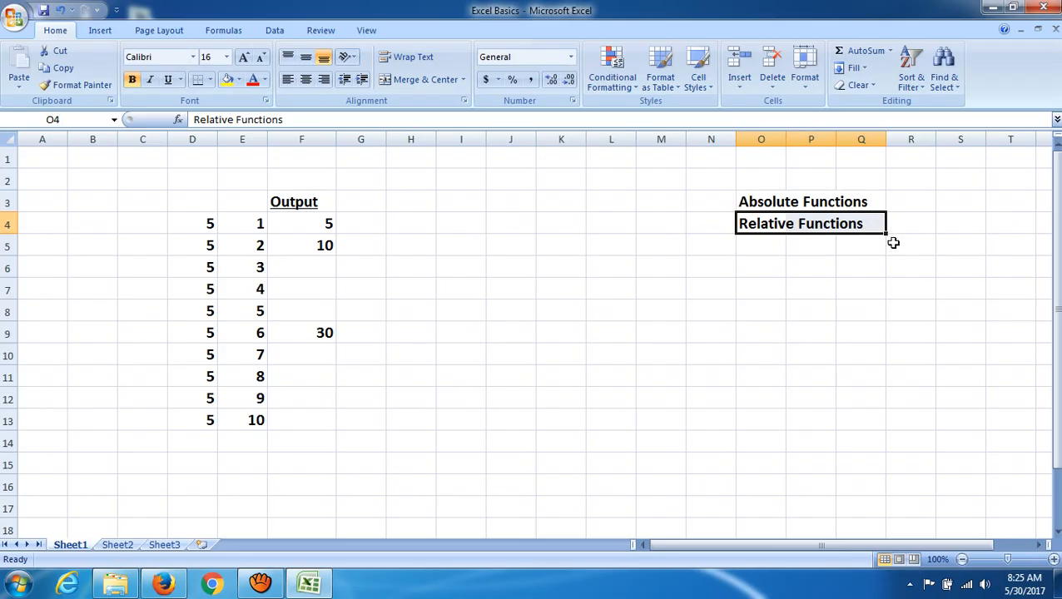
pyautogui.click(860, 288)
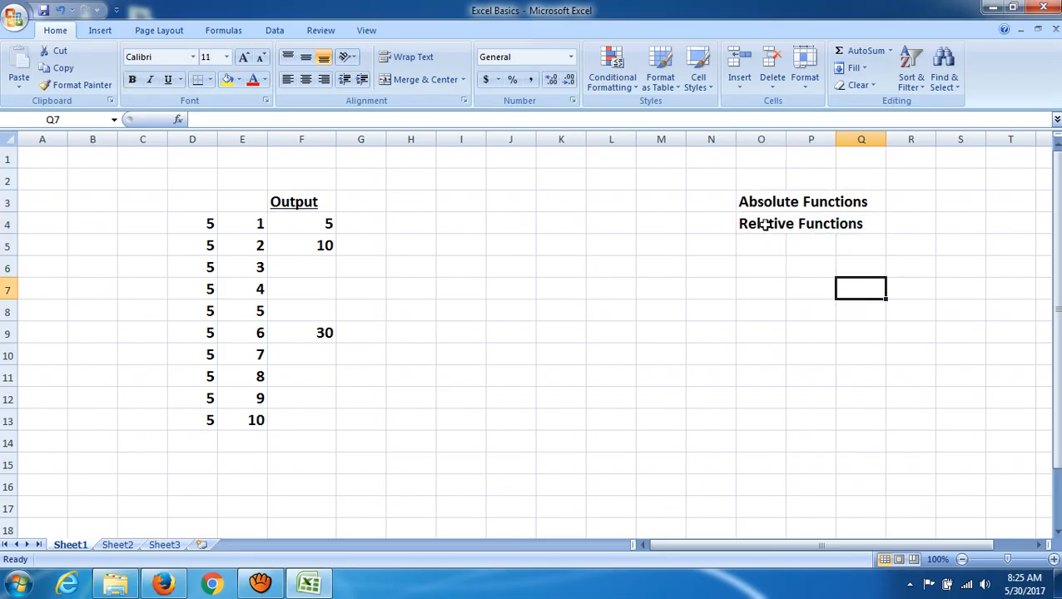
# Clear all the constant-value formulas from the Output column, from F4 down to F9, and return to cell F4
pyautogui.moveTo(306, 227); pyautogui.dragTo(311, 331)
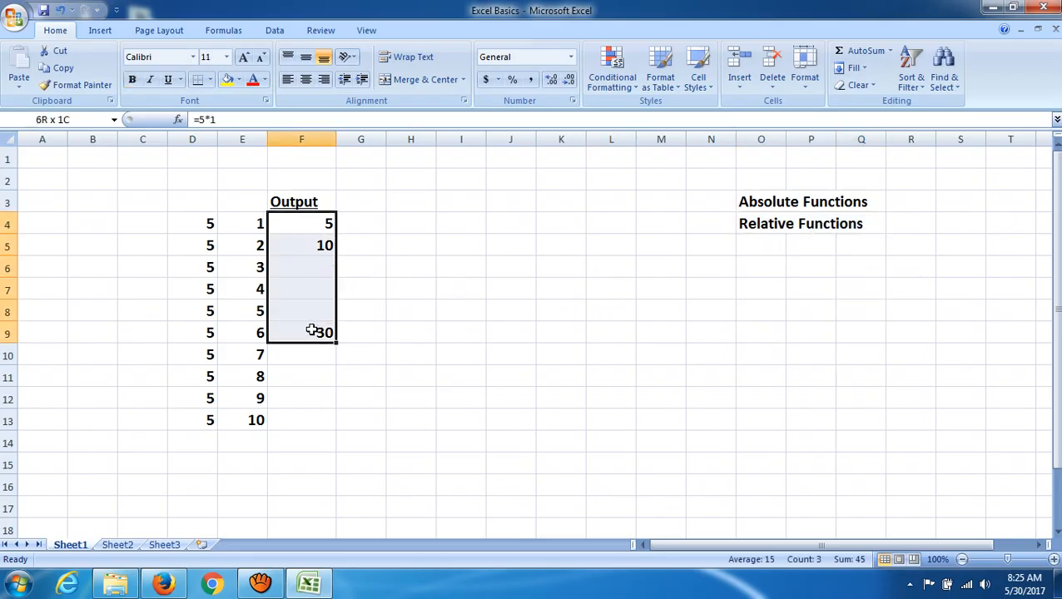
pyautogui.press('BackSpace')
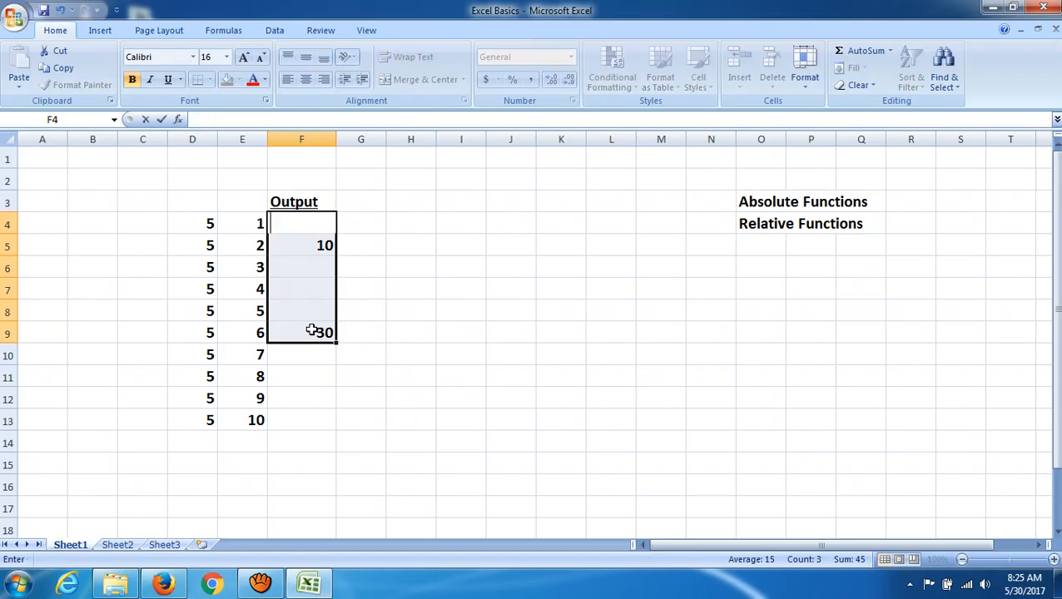
pyautogui.click(370, 329)
pyautogui.moveTo(323, 243); pyautogui.dragTo(316, 344)
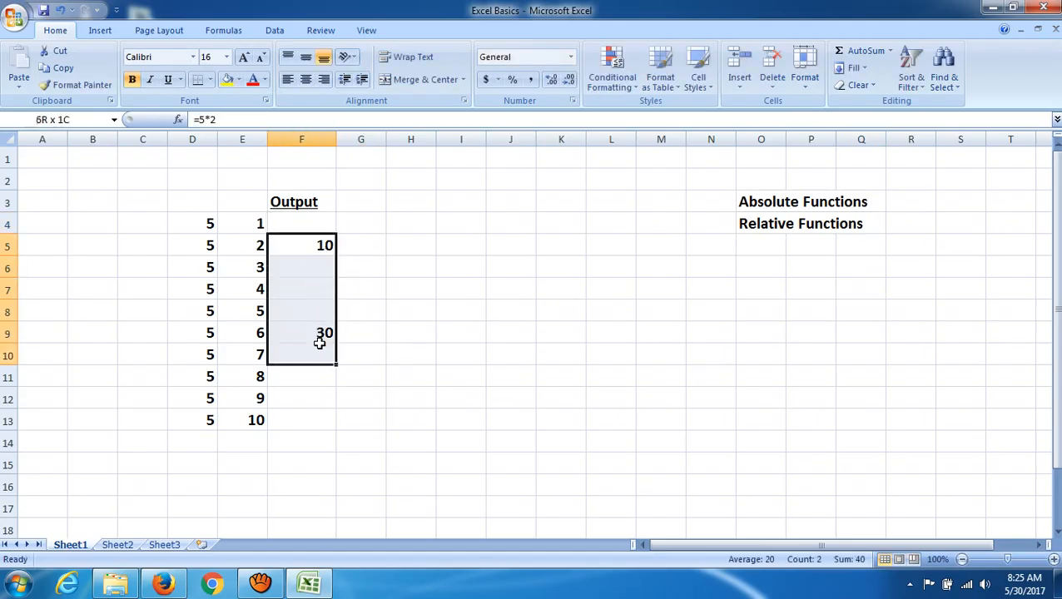
pyautogui.press('Delete')
pyautogui.click(380, 286)
pyautogui.click(299, 225)
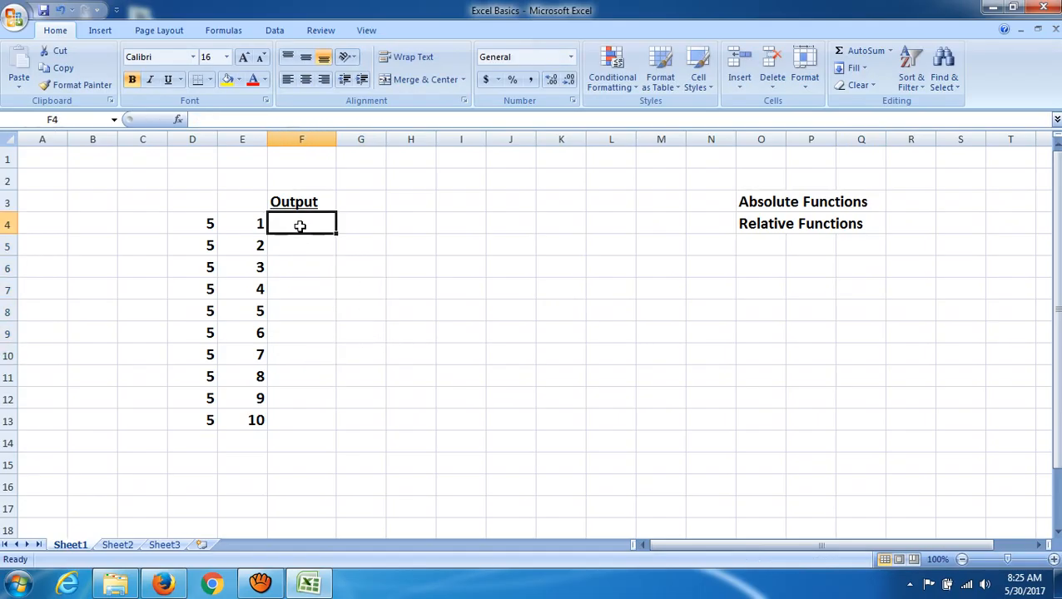
pyautogui.write('=')
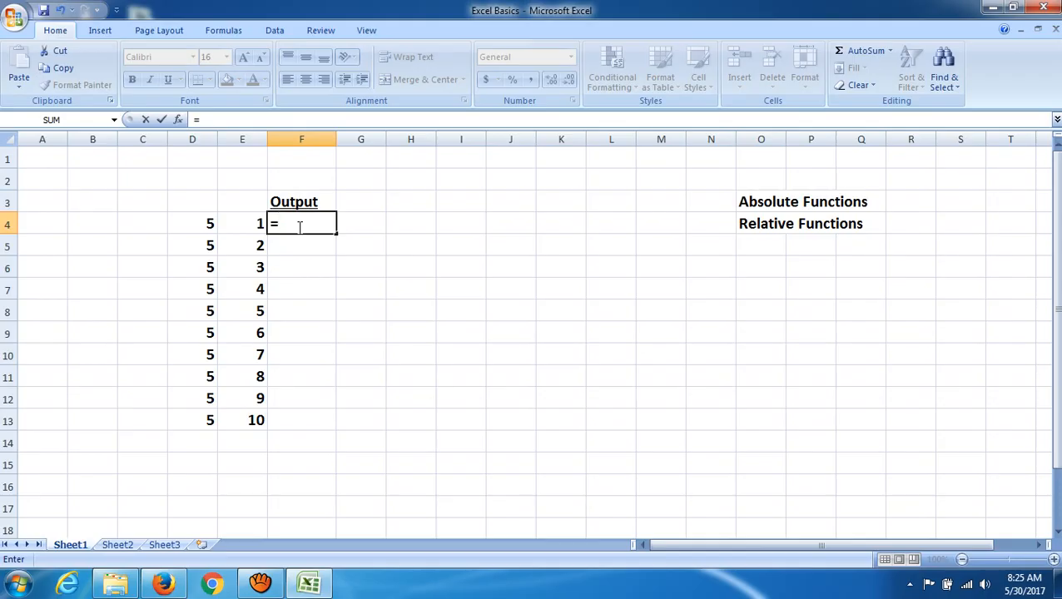
pyautogui.write('5*1')
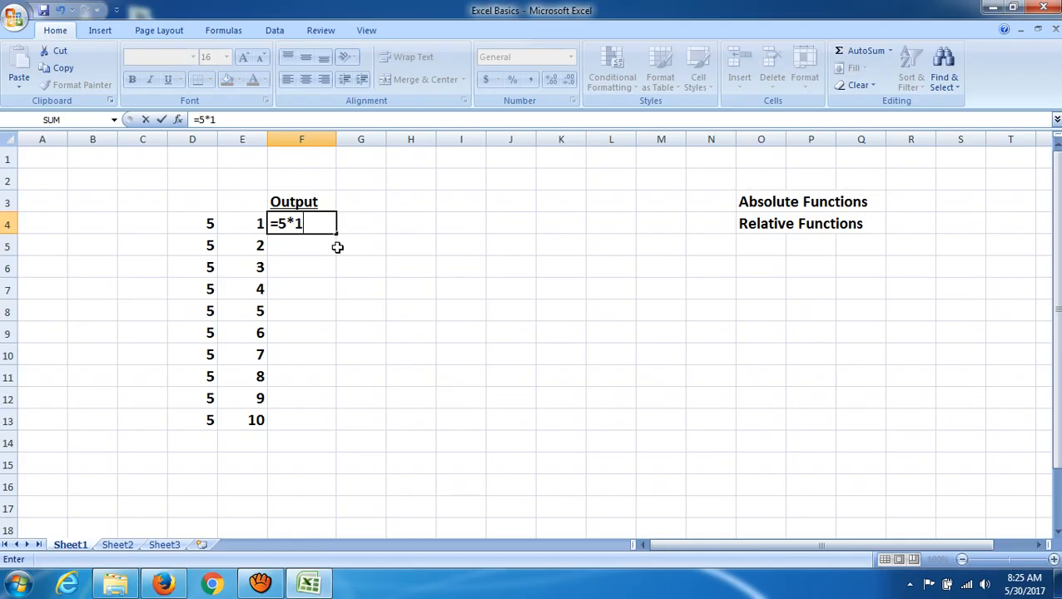
pyautogui.press('BackSpace')
pyautogui.press('BackSpace')
pyautogui.press('BackSpace')
pyautogui.press('BackSpace')
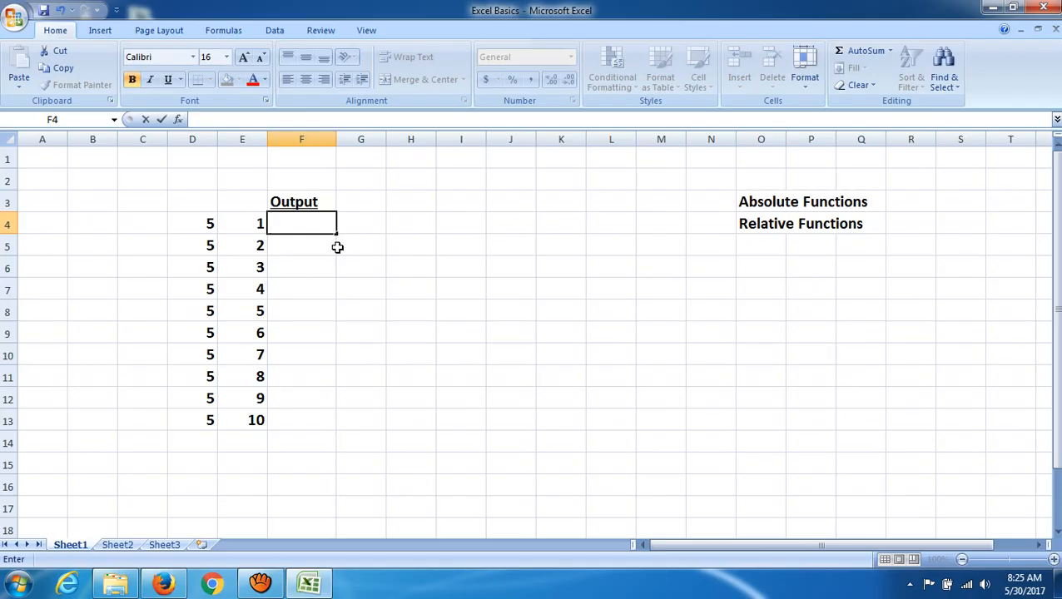
# Check the operand cells D4 and E4, and begin a formula in cell F4
pyautogui.click(207, 225)
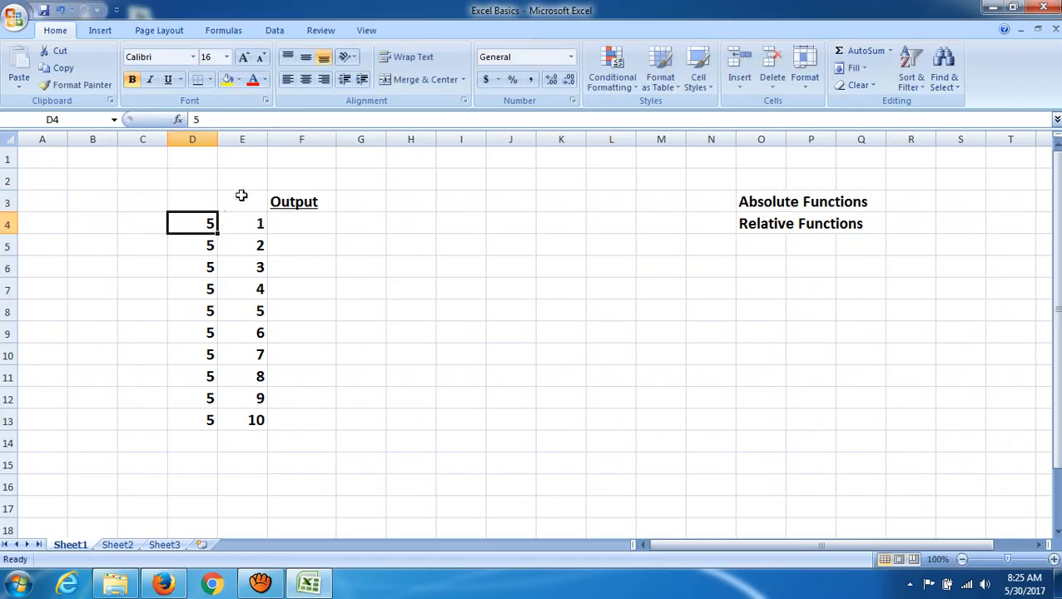
pyautogui.click(254, 226)
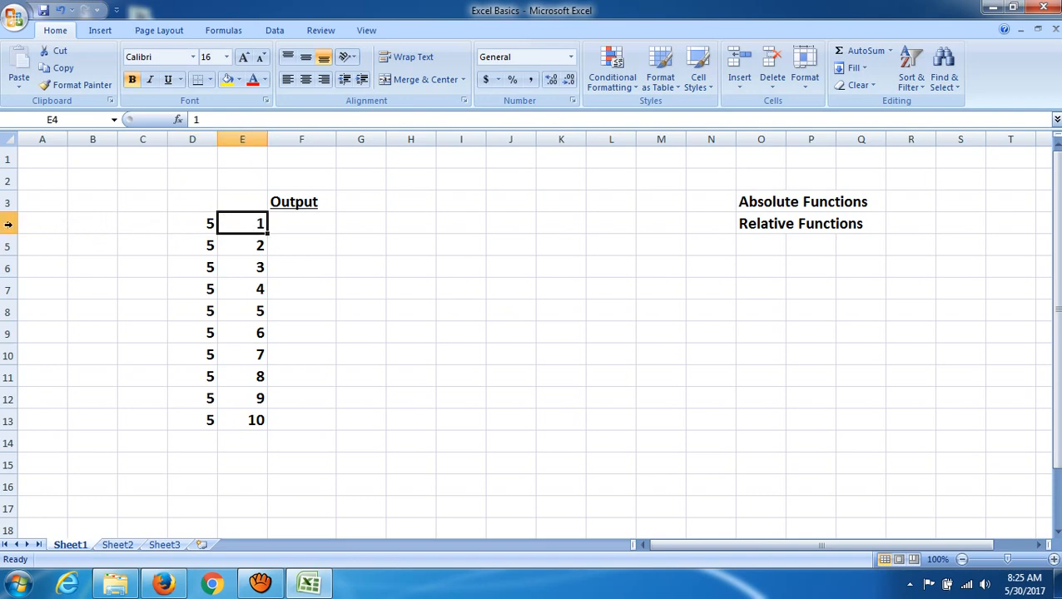
pyautogui.click(302, 230)
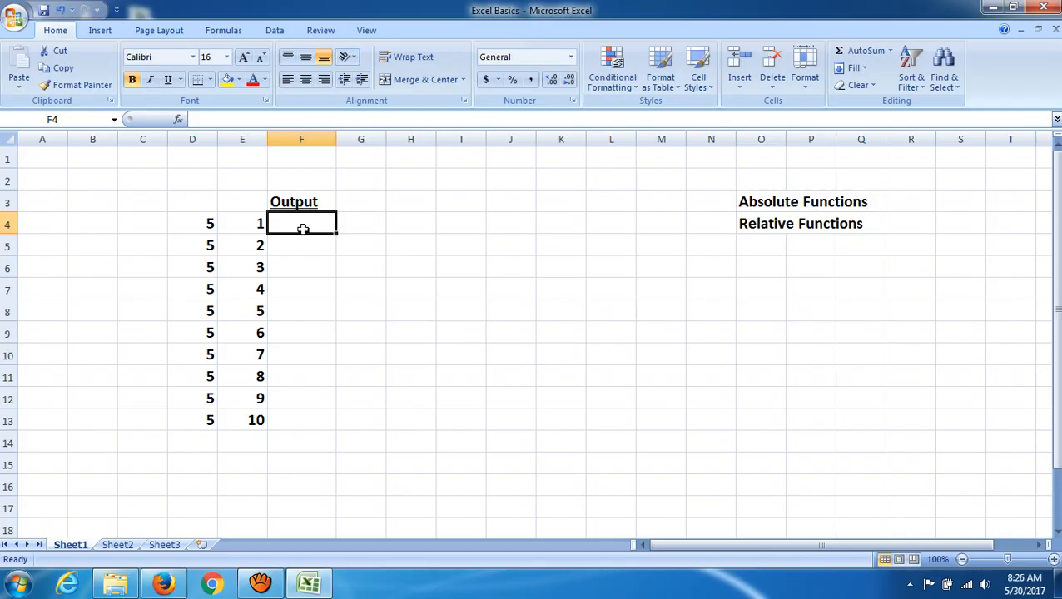
pyautogui.write('=')
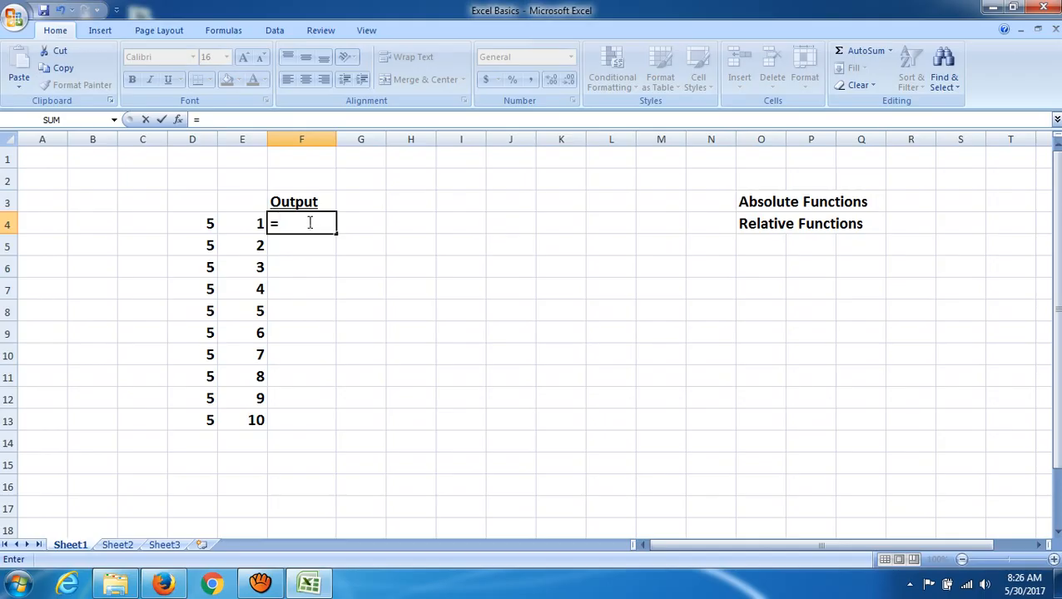
pyautogui.write('D')
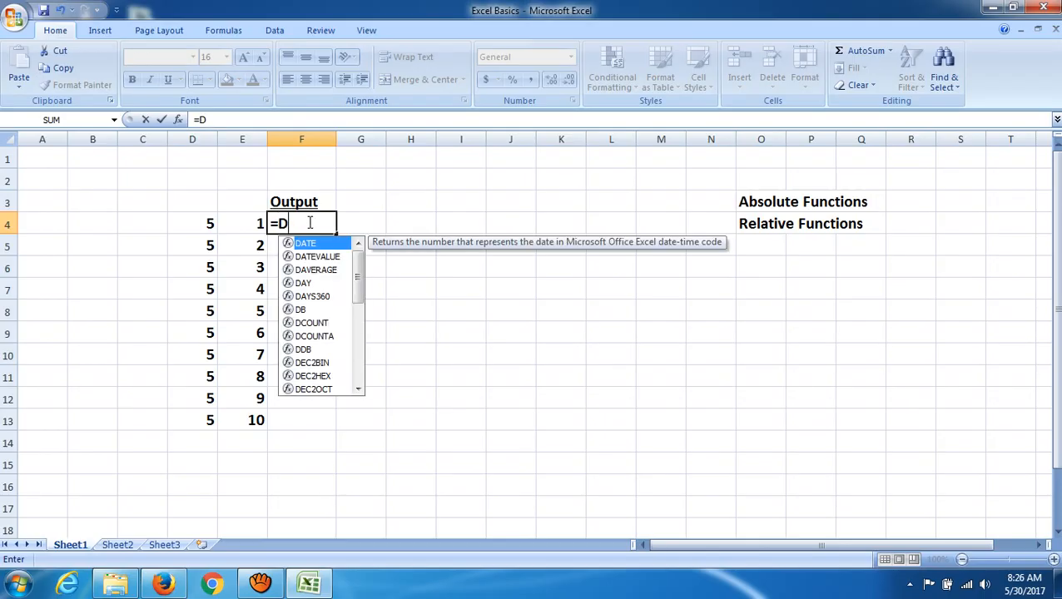
pyautogui.write('5')
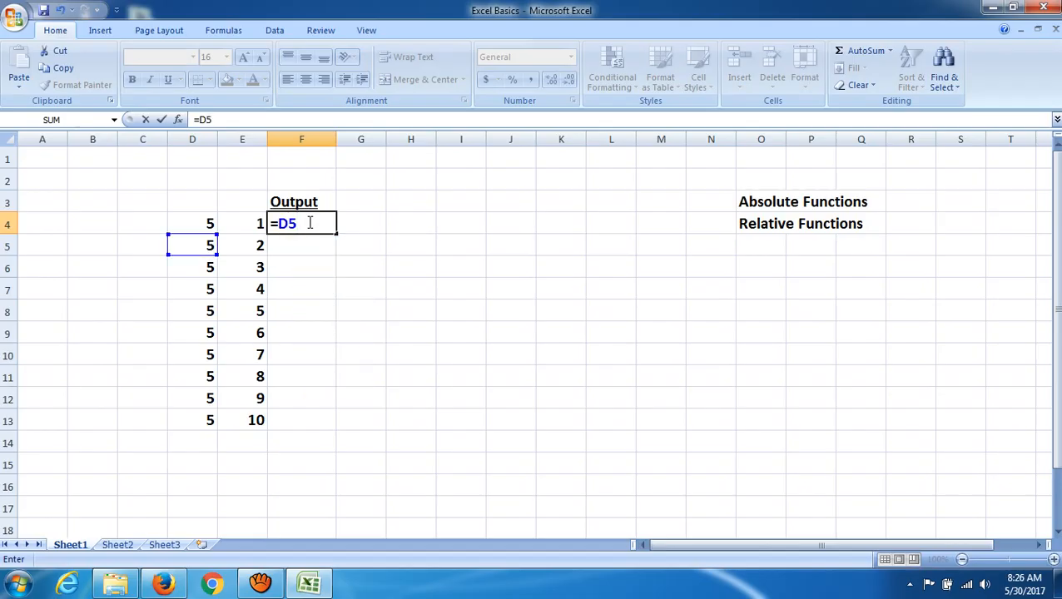
pyautogui.press('BackSpace')
pyautogui.write('4')
pyautogui.press('BackSpace')
pyautogui.press('BackSpace')
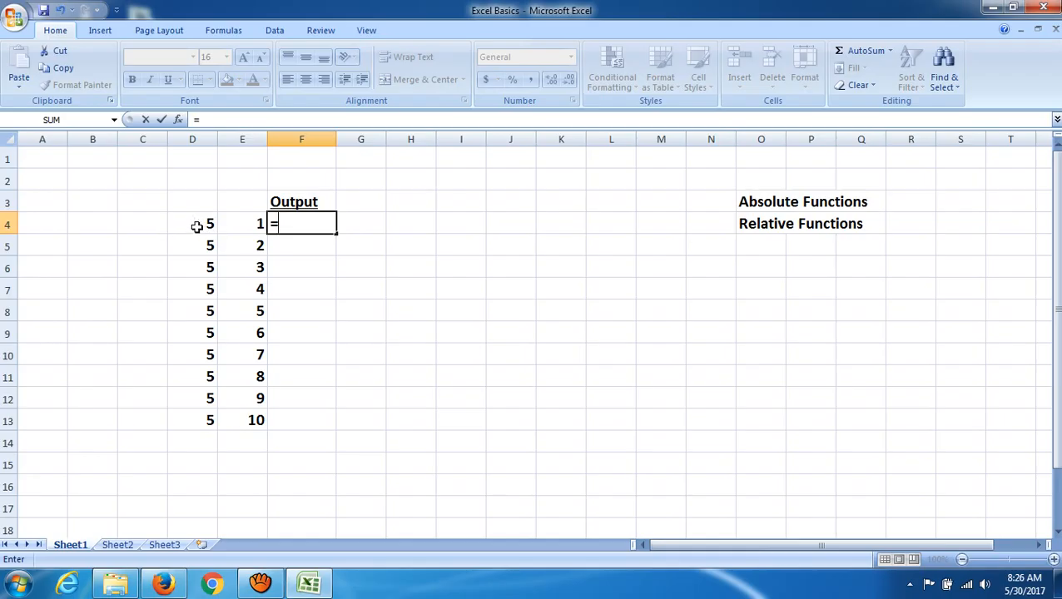
# Complete the formula in cell F4 as =D4*E4, using references to the two operand cells in the row
pyautogui.click(197, 226)
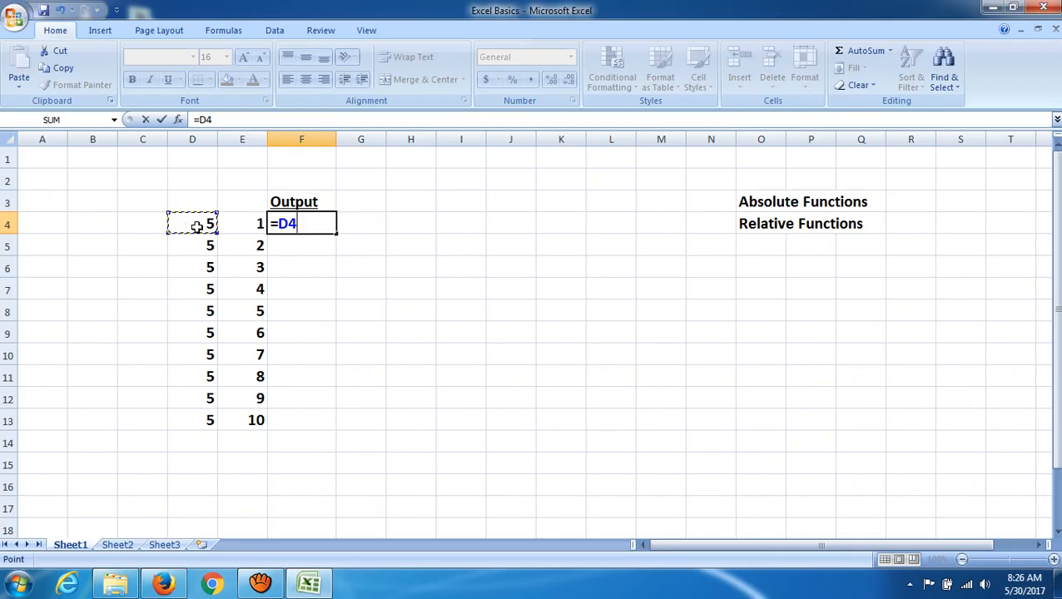
pyautogui.write('*')
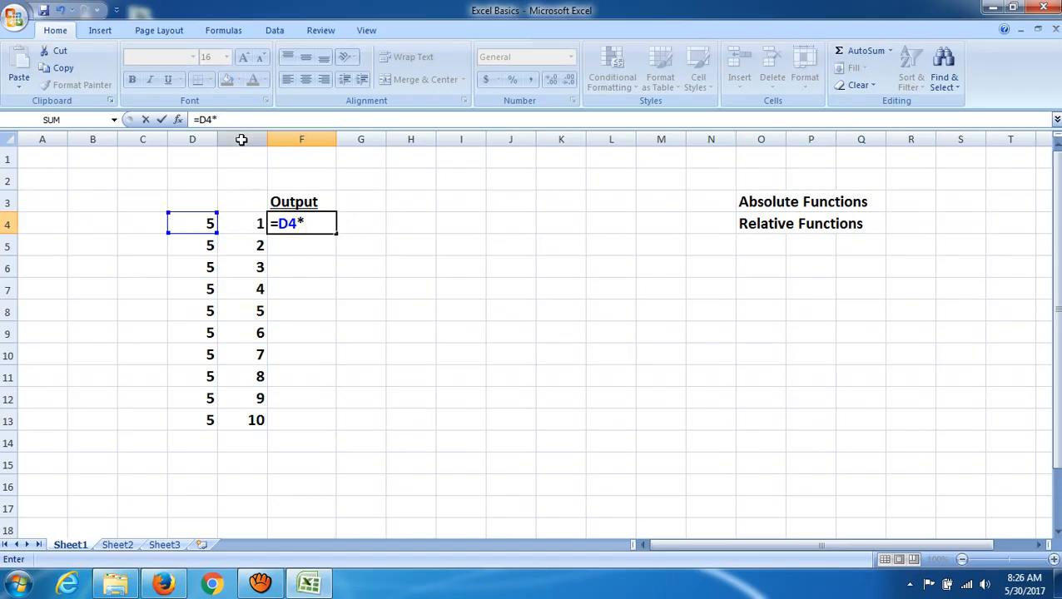
pyautogui.click(243, 225)
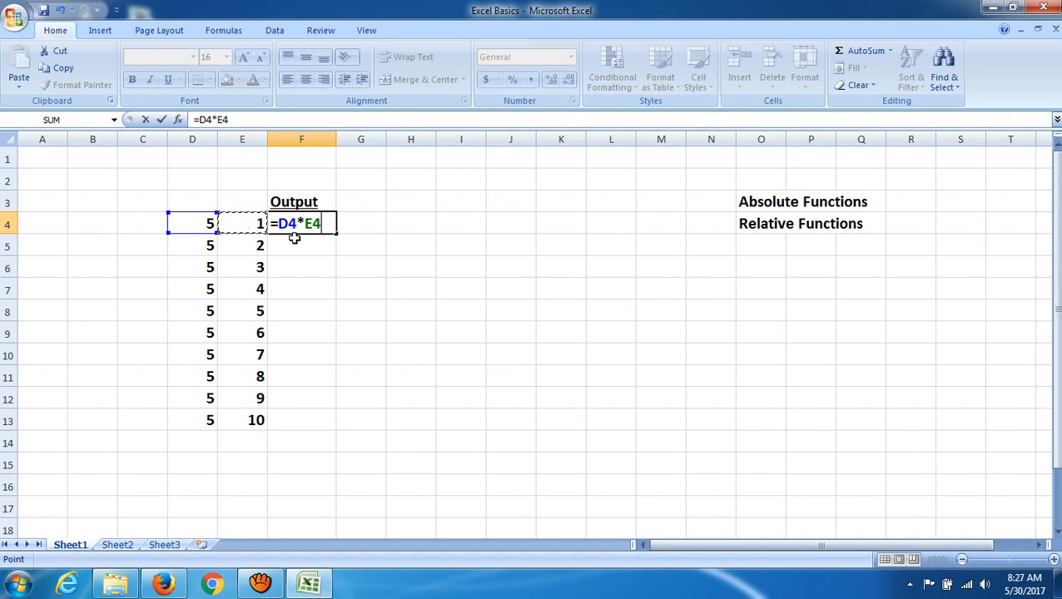
pyautogui.press('Return')
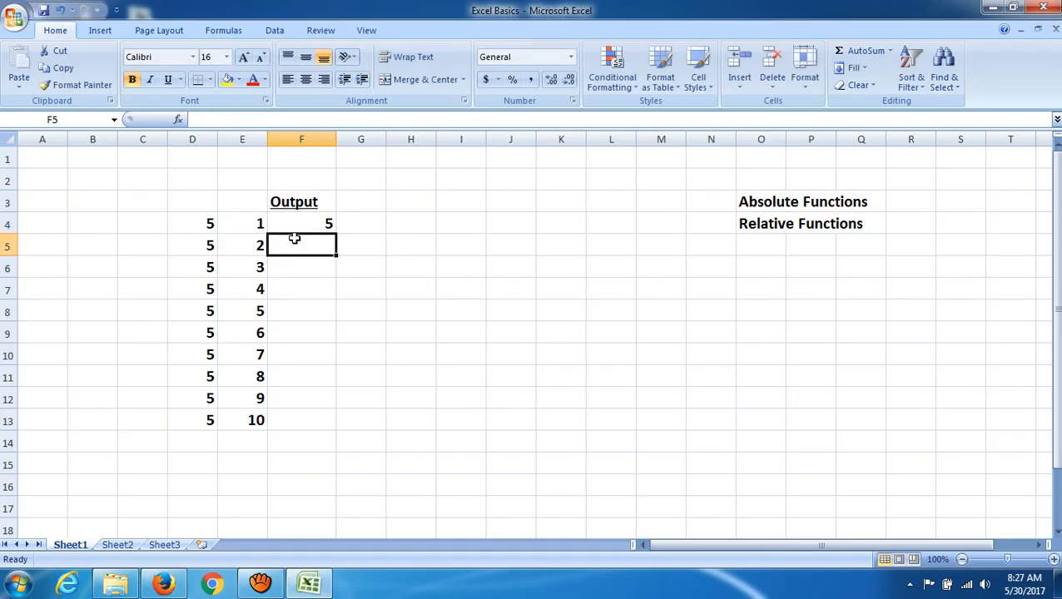
# Examine the cell references in the F4 formula and the row numbers of the remaining table rows
pyautogui.click(313, 221)
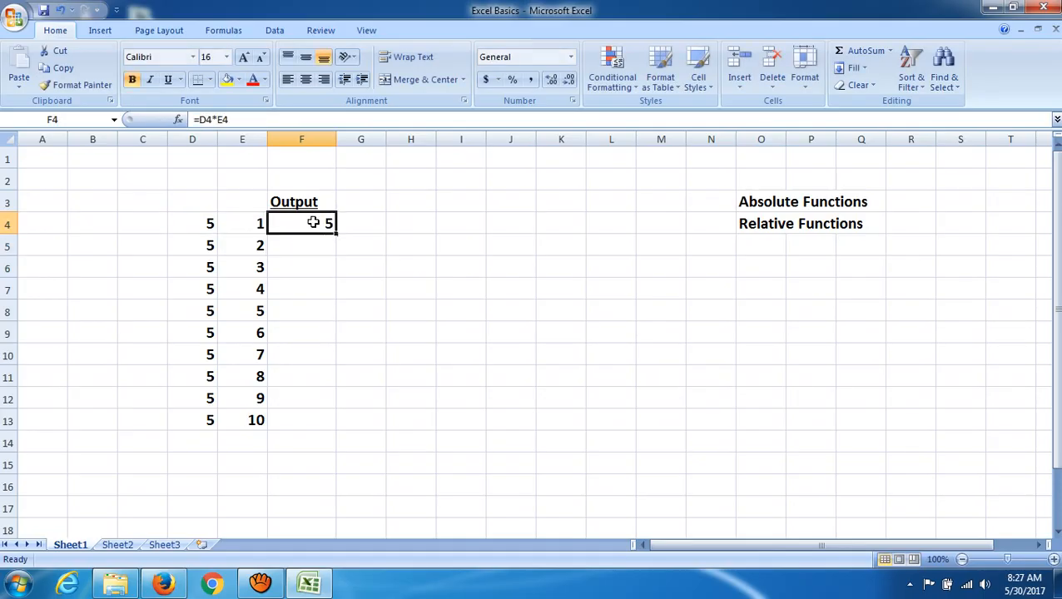
pyautogui.doubleClick(326, 216)
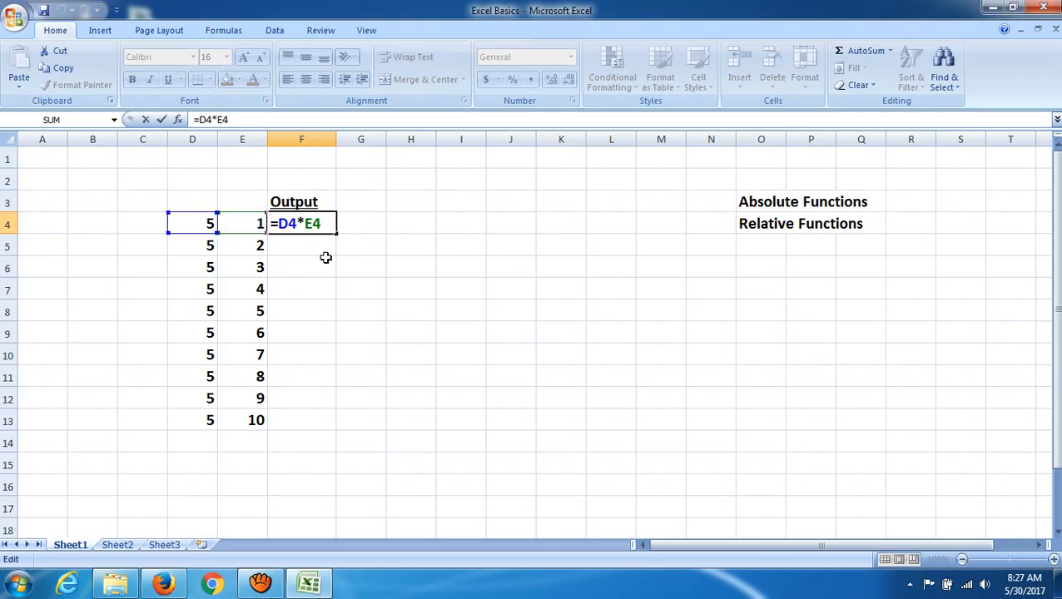
pyautogui.press('Return')
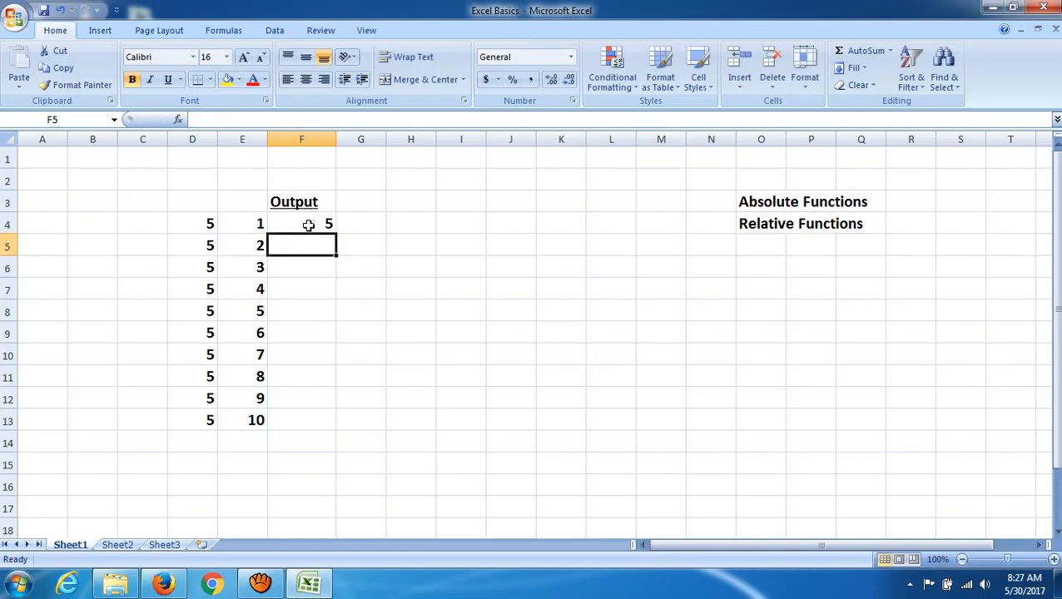
pyautogui.click(328, 226)
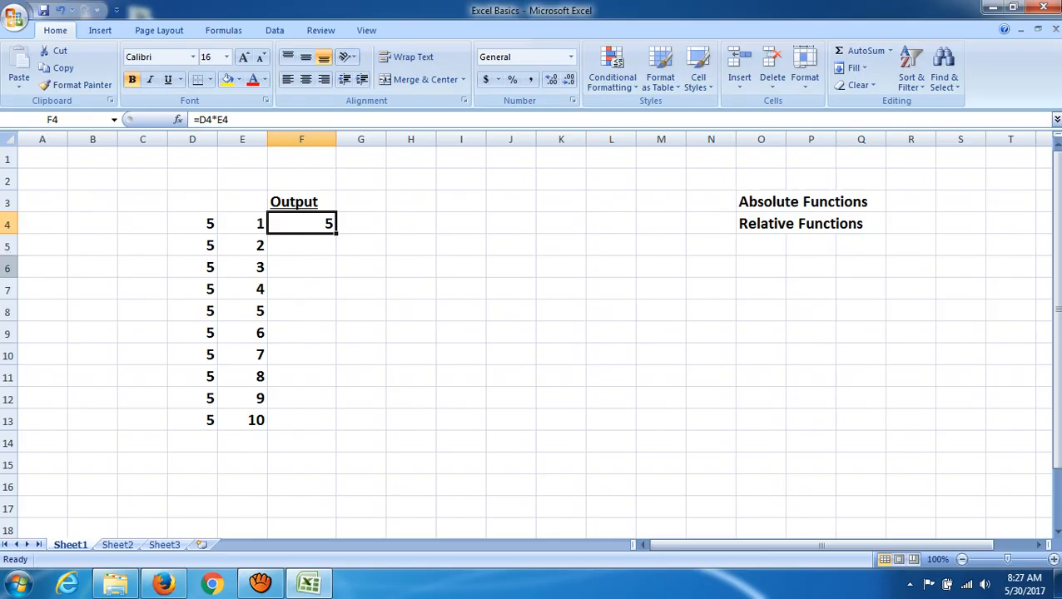
pyautogui.click(7, 267)
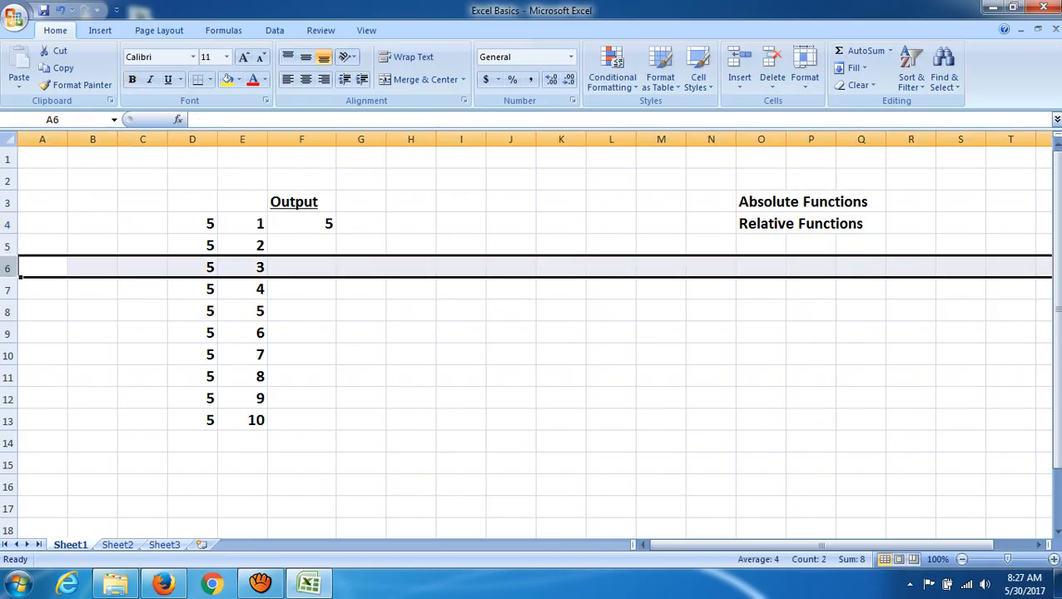
pyautogui.click(7, 312)
pyautogui.click(7, 333)
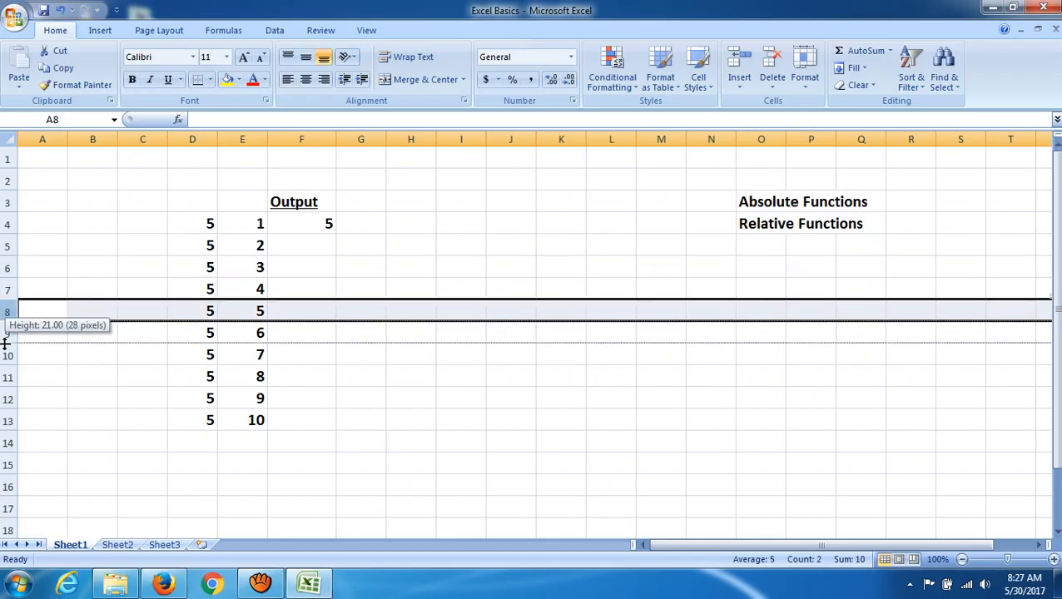
pyautogui.click(5, 356)
pyautogui.click(6, 377)
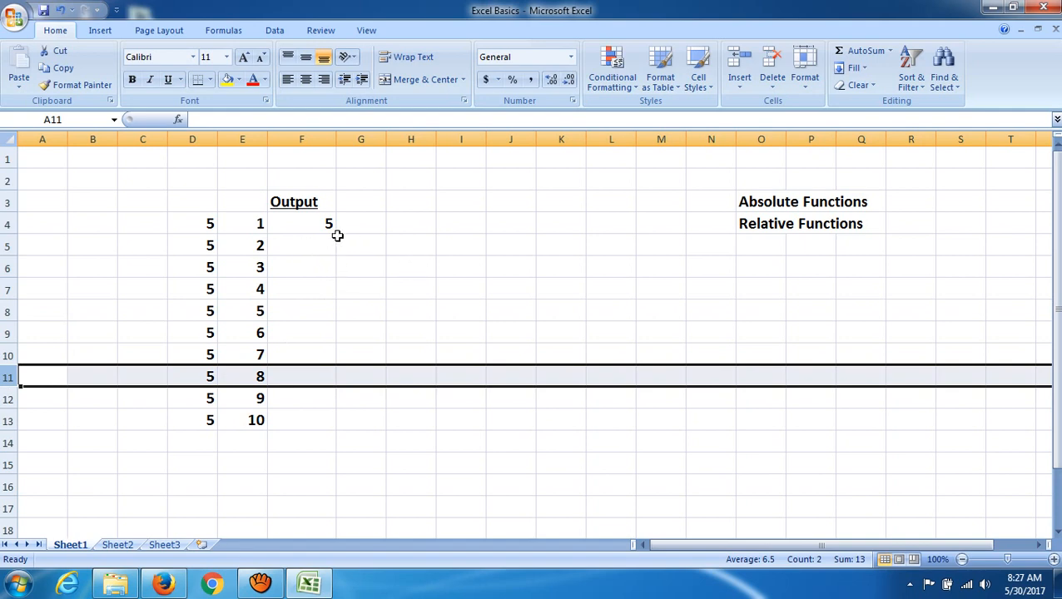
# Fill the formula from cell F4 down the Output column to F13
pyautogui.click(300, 222)
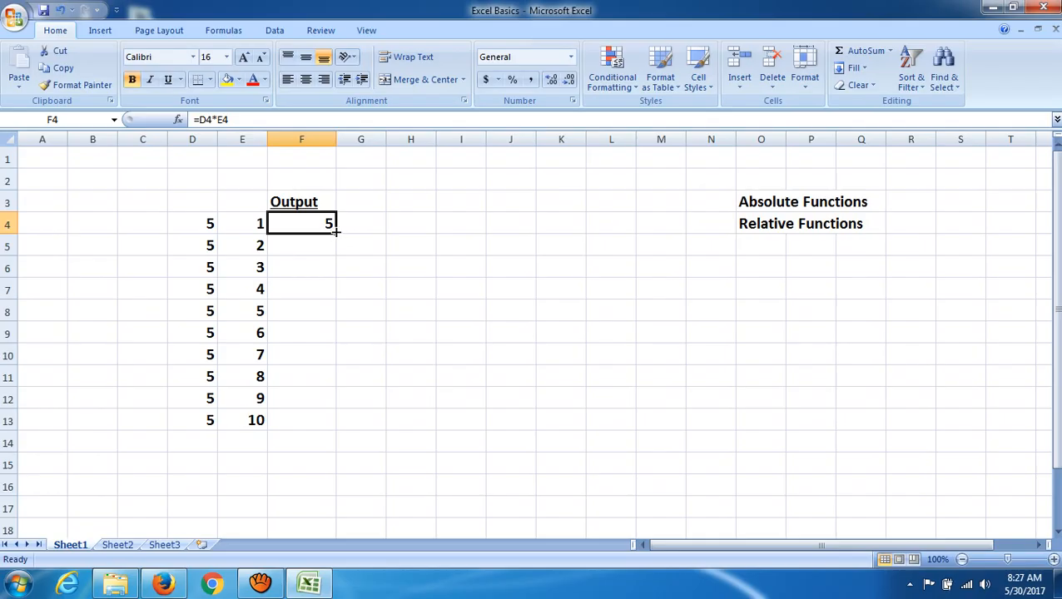
pyautogui.moveTo(334, 236); pyautogui.dragTo(339, 426)
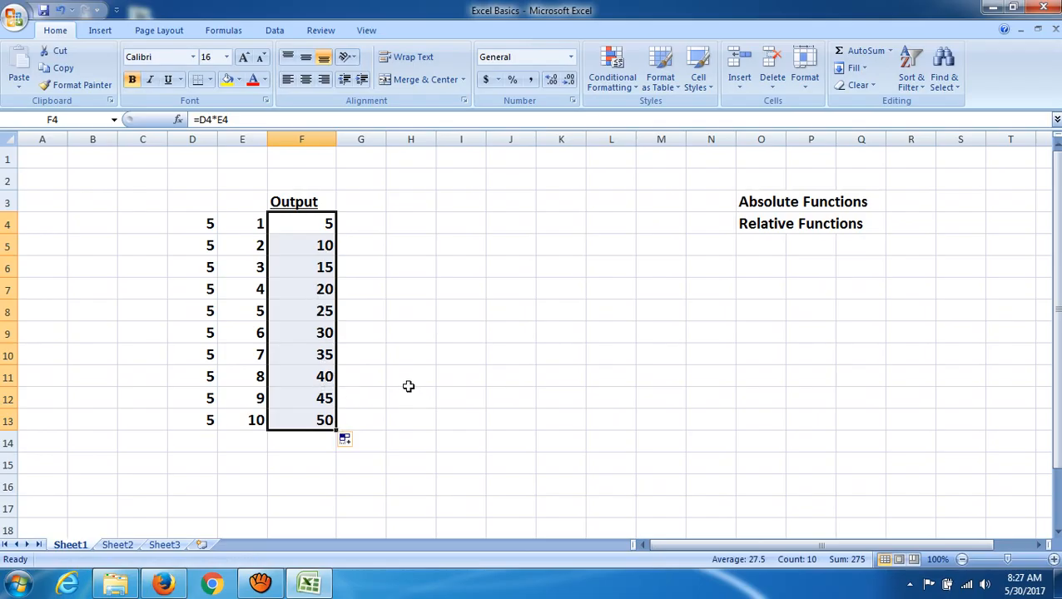
# Examine the copied formulas in cells F8, F11 and F9 to see which operand cells each one references
pyautogui.click(320, 311)
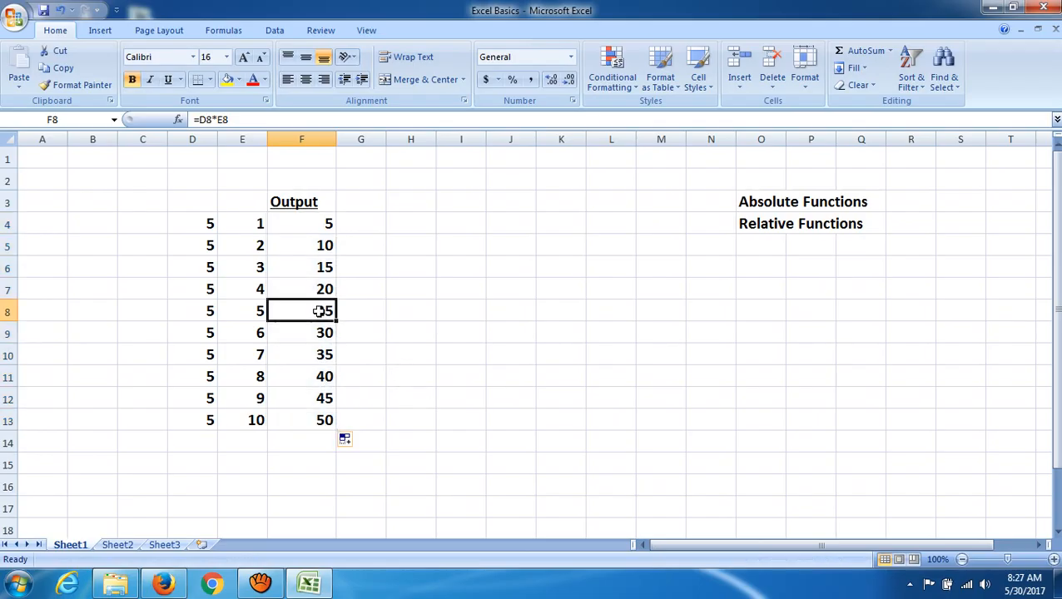
pyautogui.doubleClick(320, 311)
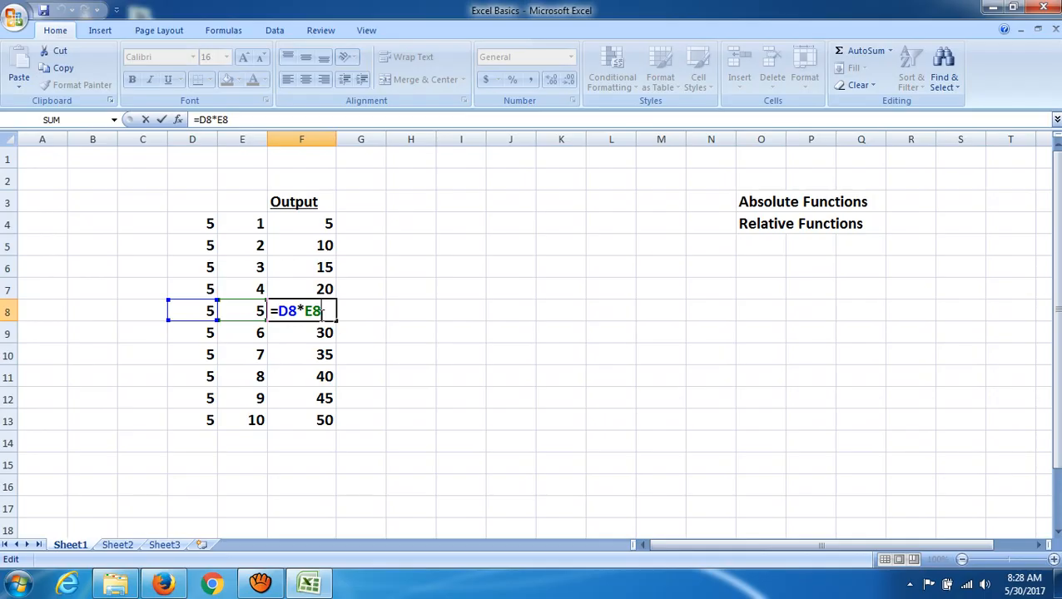
pyautogui.press('Return')
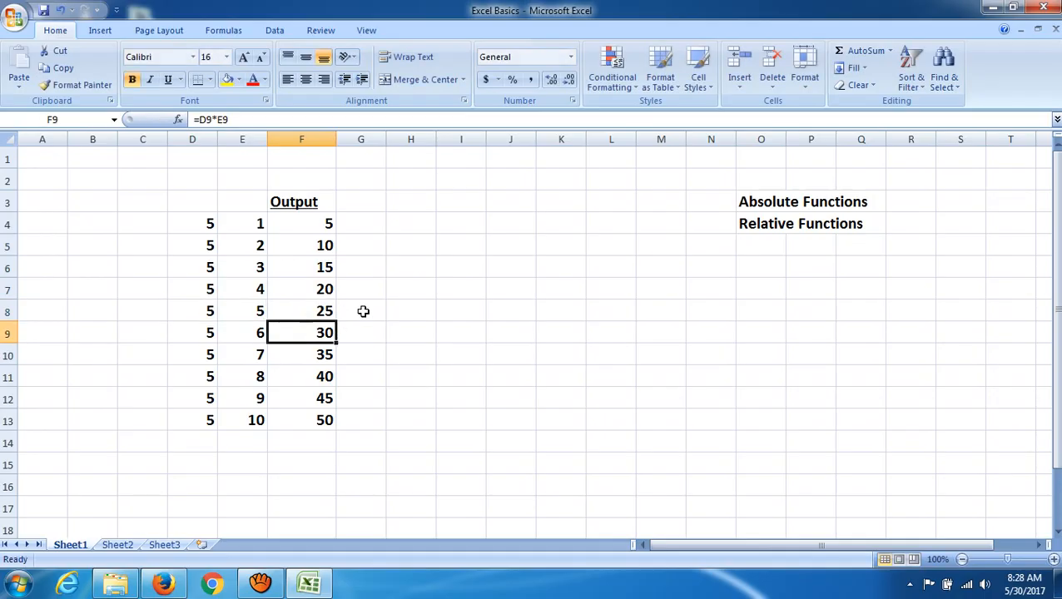
pyautogui.click(323, 378)
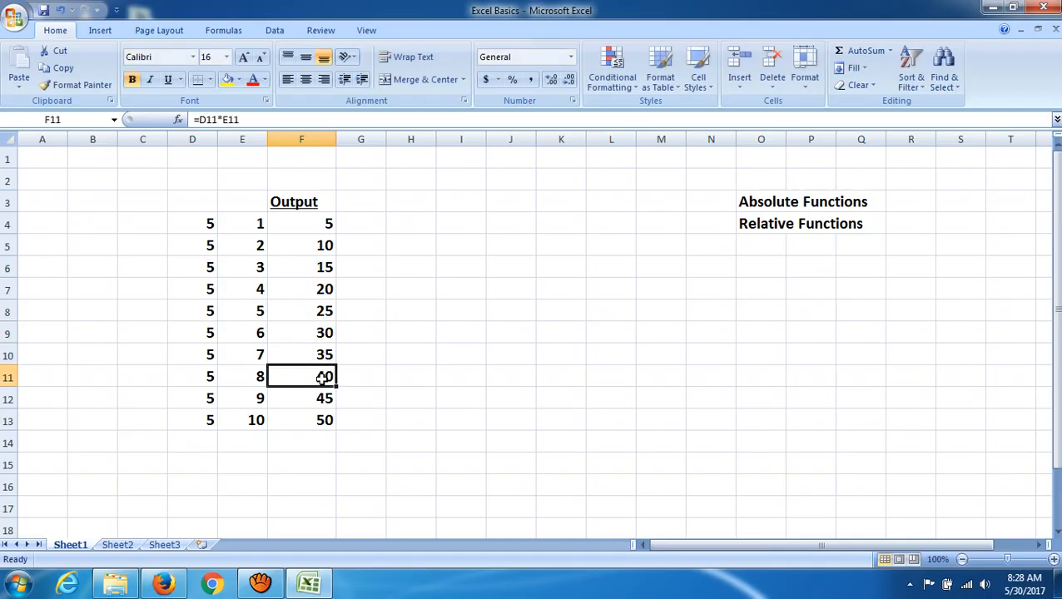
pyautogui.doubleClick(323, 378)
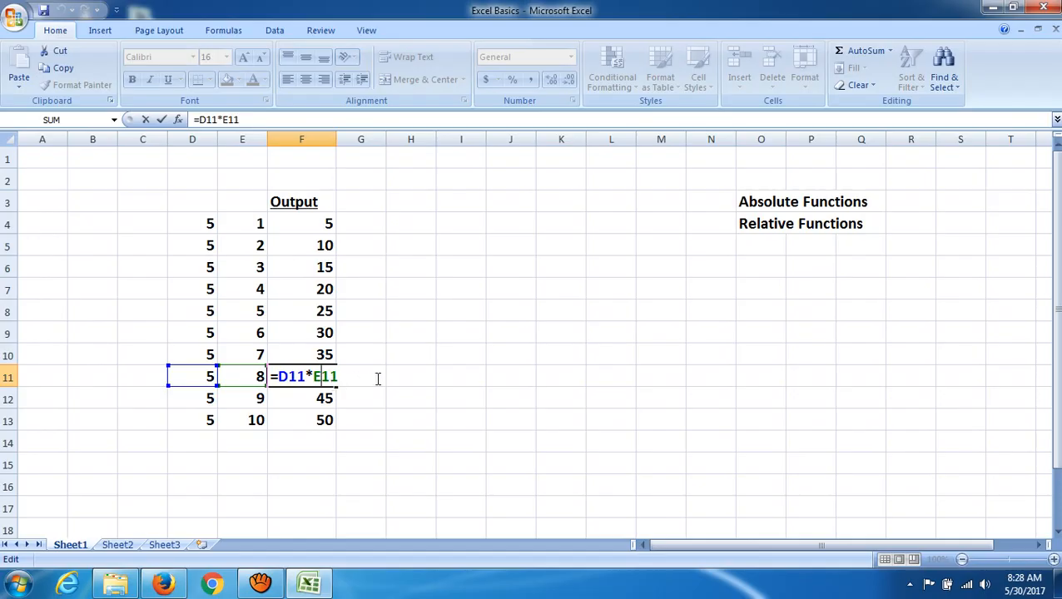
pyautogui.press('Return')
pyautogui.click(379, 377)
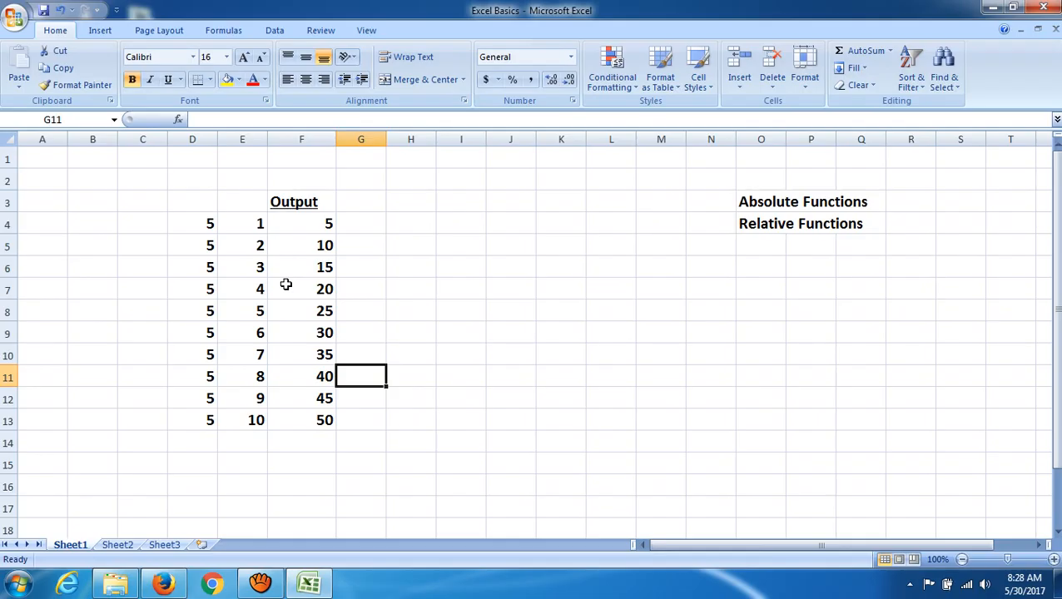
pyautogui.doubleClick(315, 333)
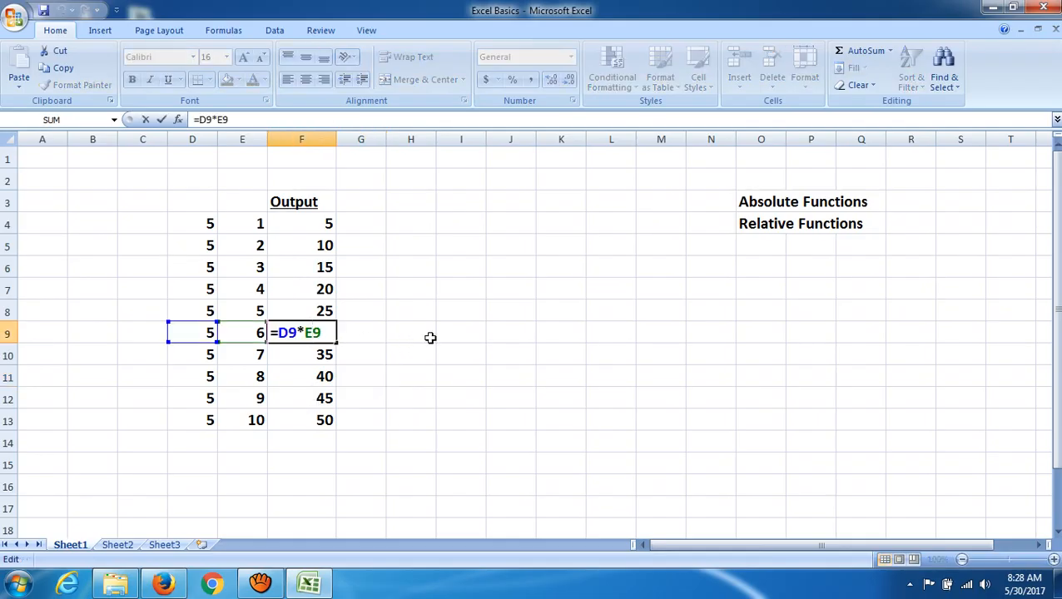
pyautogui.press('Return')
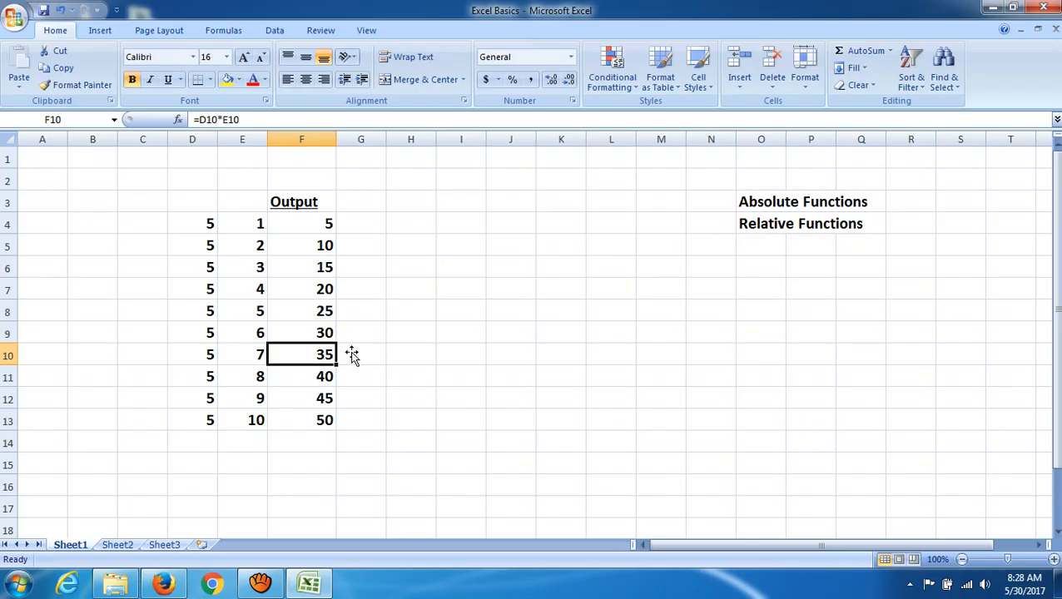
pyautogui.click(401, 336)
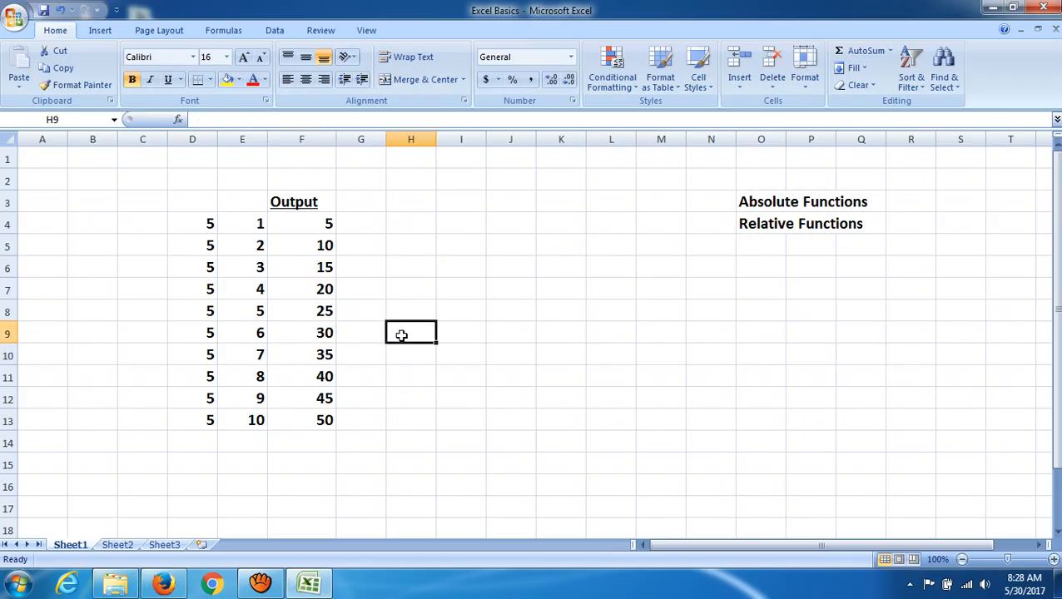
# Review the multipliers in E4:E13 and start a similar number series with 1 in cell J4 and 2 in J5
pyautogui.click(247, 227)
pyautogui.moveTo(247, 227); pyautogui.dragTo(259, 410)
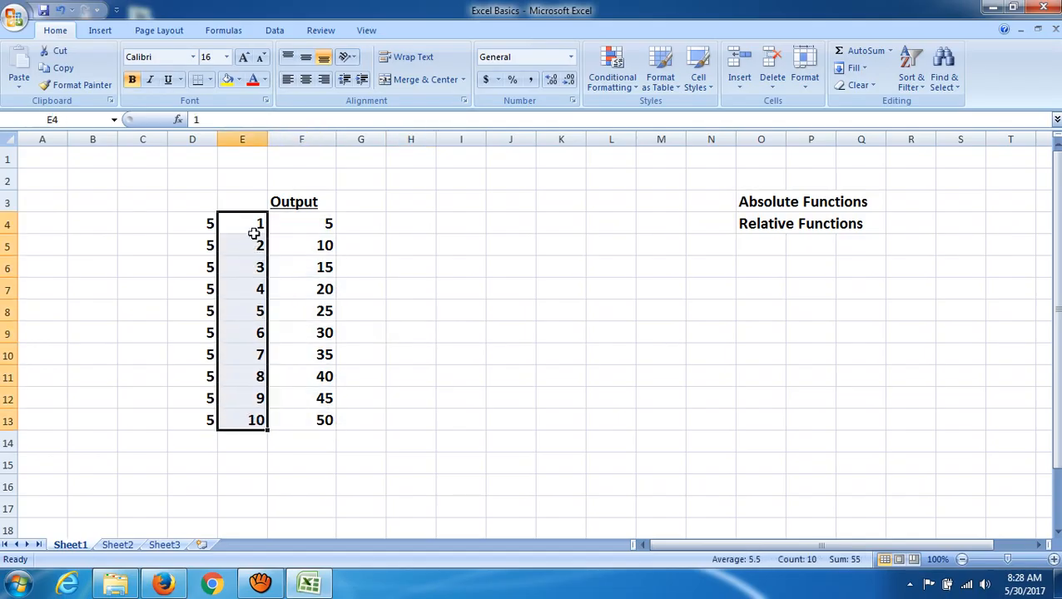
pyautogui.click(497, 220)
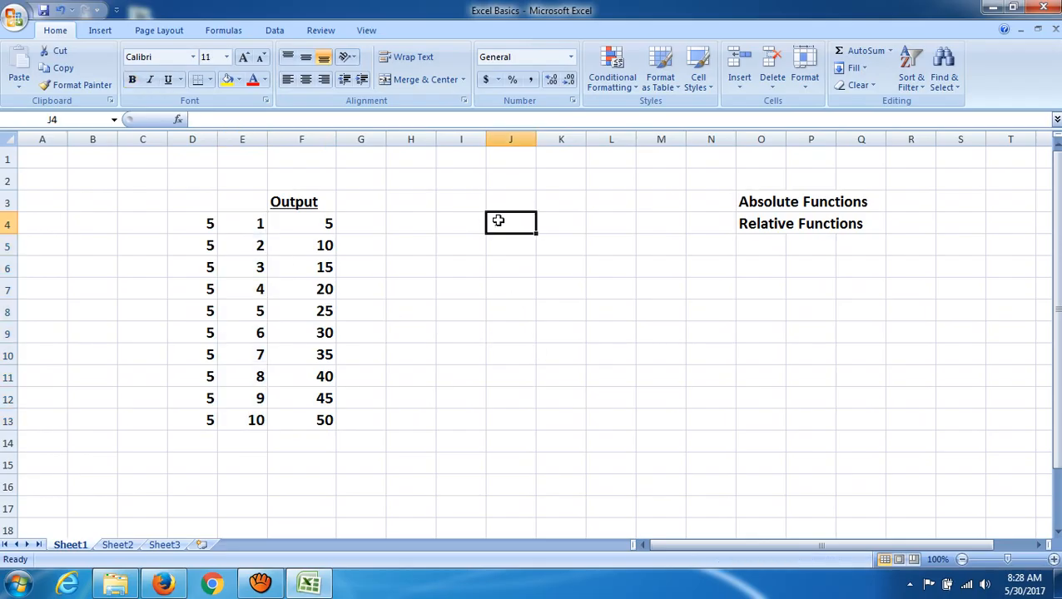
pyautogui.write('1')
pyautogui.press('Return')
pyautogui.write('2')
pyautogui.press('Return')
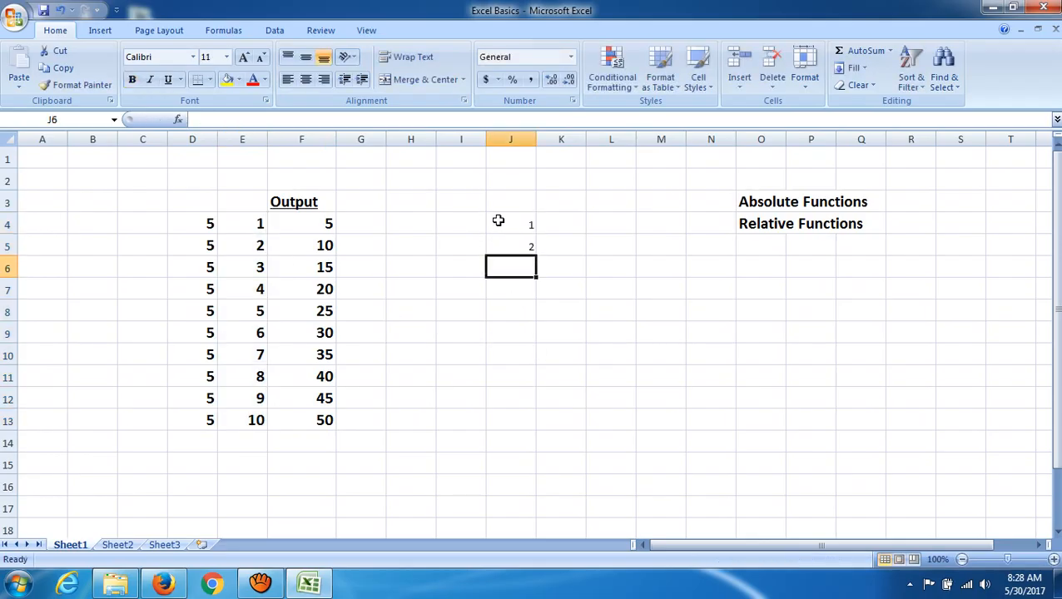
# Continue the number series in cells J6 to J8 with 3, 4 and 5
pyautogui.write('3')
pyautogui.press('Return')
pyautogui.write('4')
pyautogui.press('Return')
pyautogui.write('5')
pyautogui.press('Return')
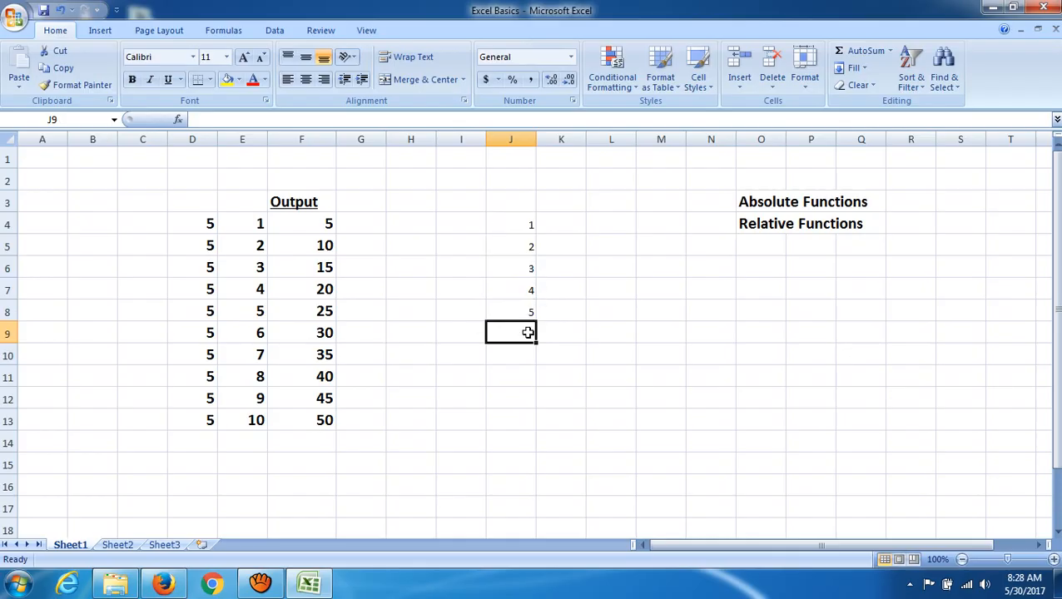
# Clear the number series from cells J4 to J8
pyautogui.moveTo(524, 313); pyautogui.dragTo(517, 231)
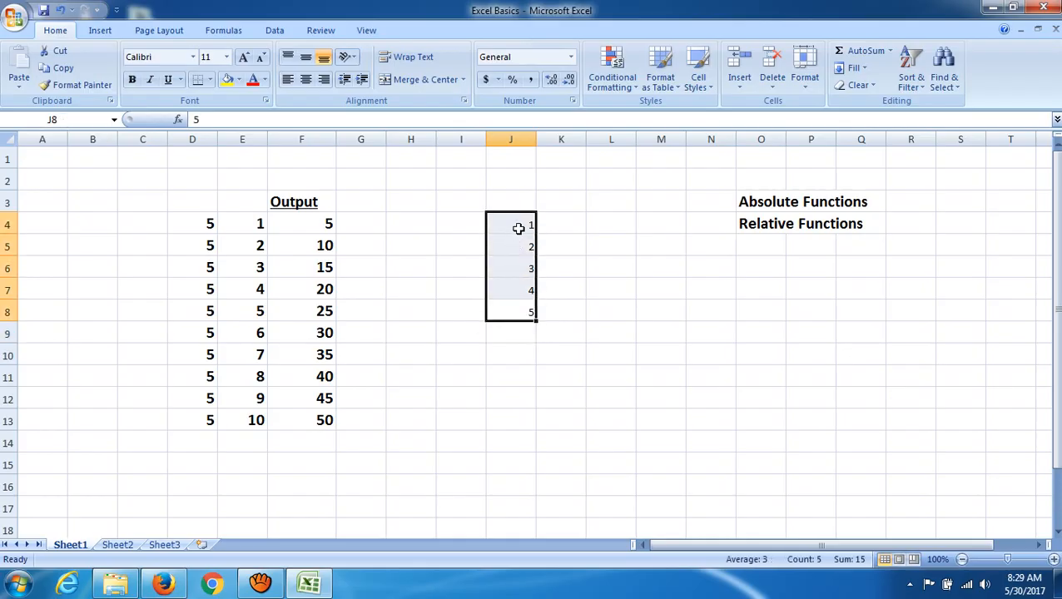
pyautogui.press('BackSpace')
pyautogui.click(529, 224)
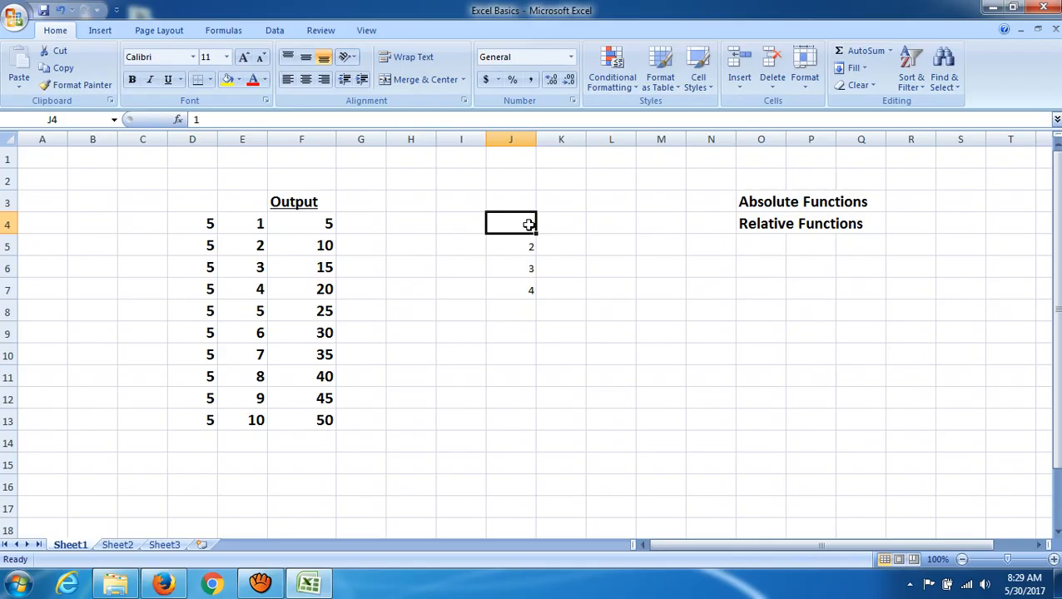
pyautogui.moveTo(529, 225); pyautogui.dragTo(528, 293)
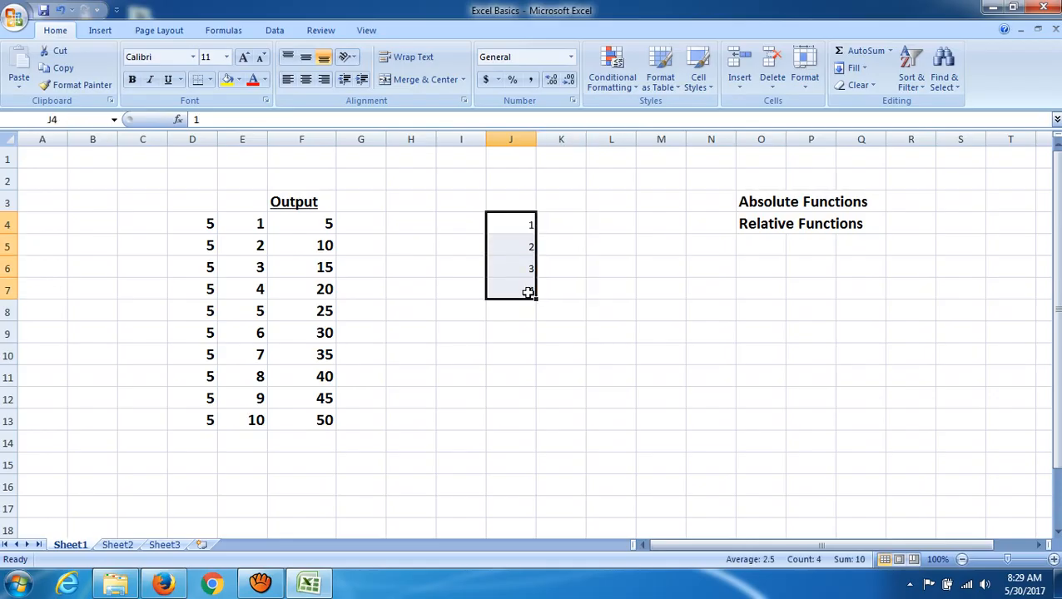
pyautogui.press('Delete')
pyautogui.click(617, 327)
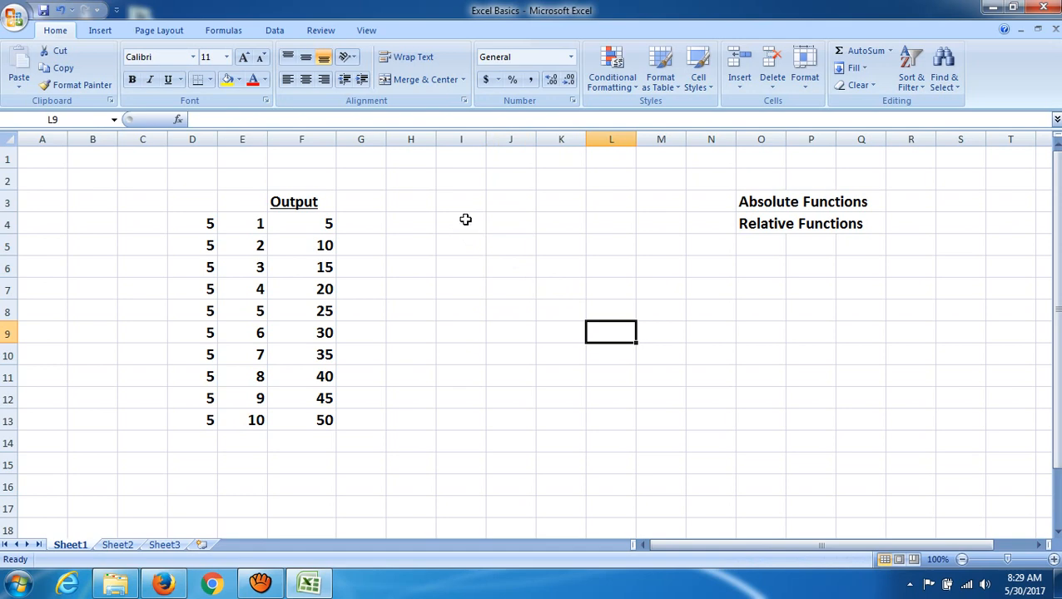
# Set the font size of columns H to K to 16
pyautogui.moveTo(410, 138); pyautogui.dragTo(570, 127)
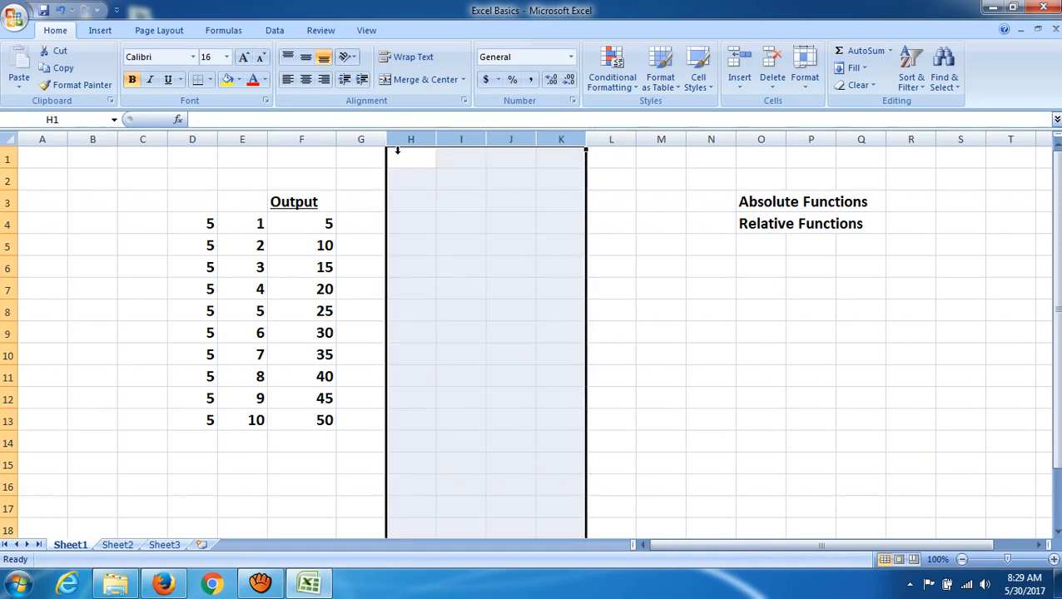
pyautogui.click(225, 56)
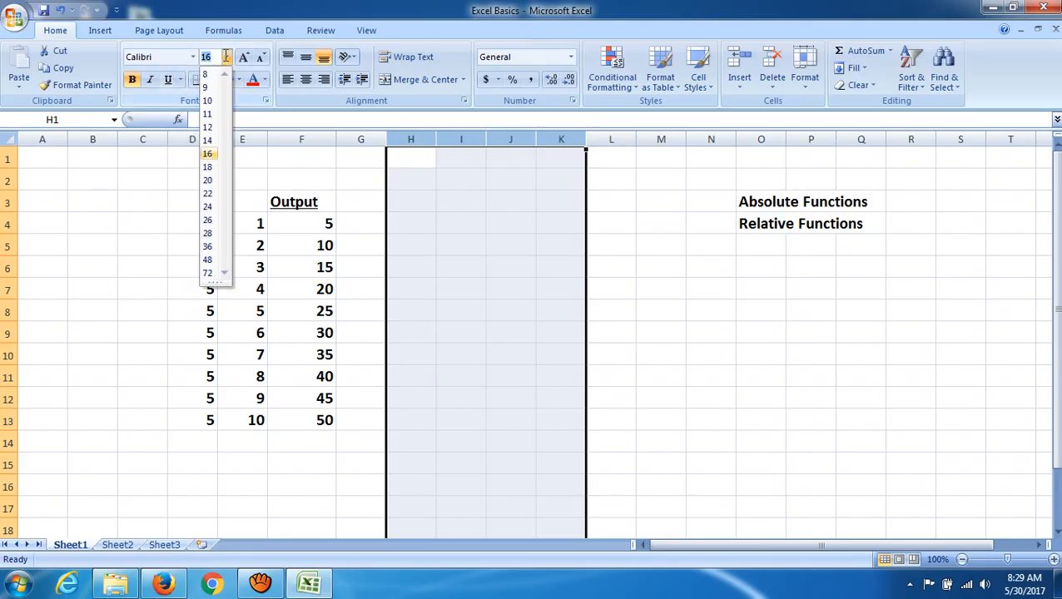
pyautogui.click(210, 154)
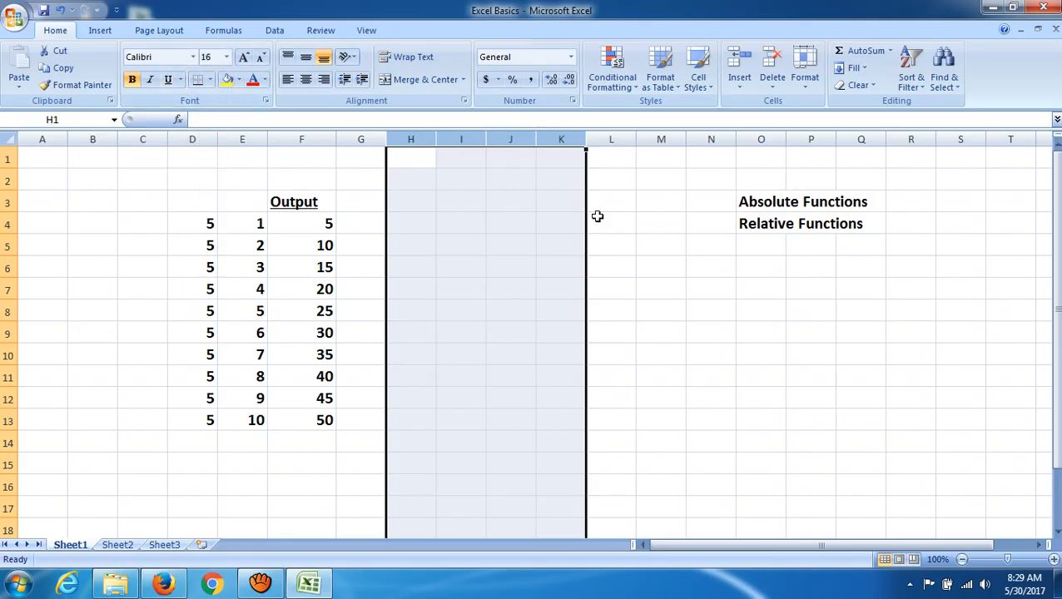
pyautogui.click(689, 227)
pyautogui.moveTo(462, 153); pyautogui.dragTo(611, 137)
pyautogui.click(561, 265)
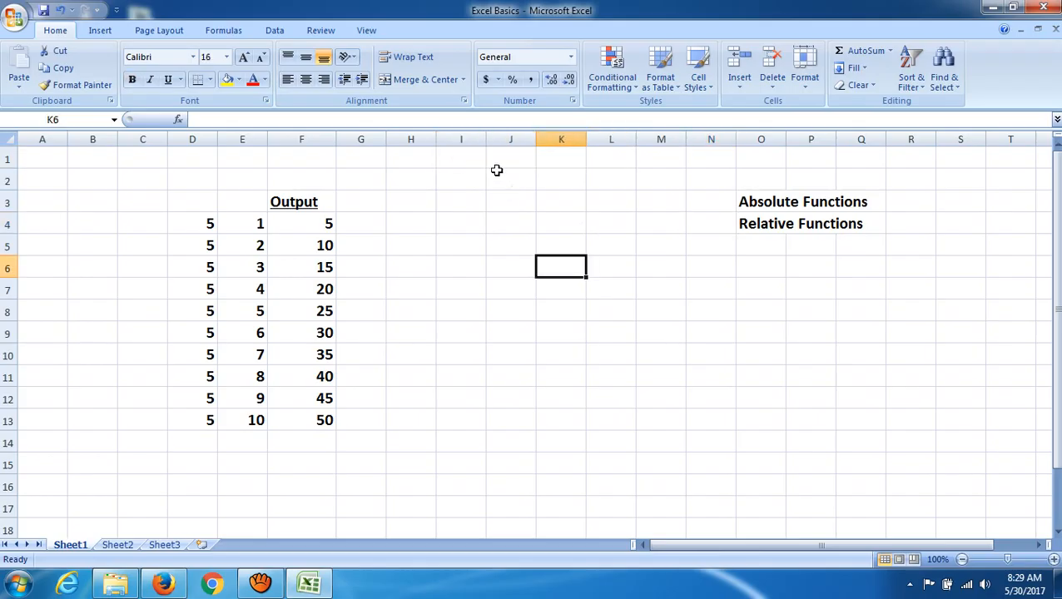
# Set the font size of columns I to L to 18
pyautogui.moveTo(464, 139); pyautogui.dragTo(607, 139)
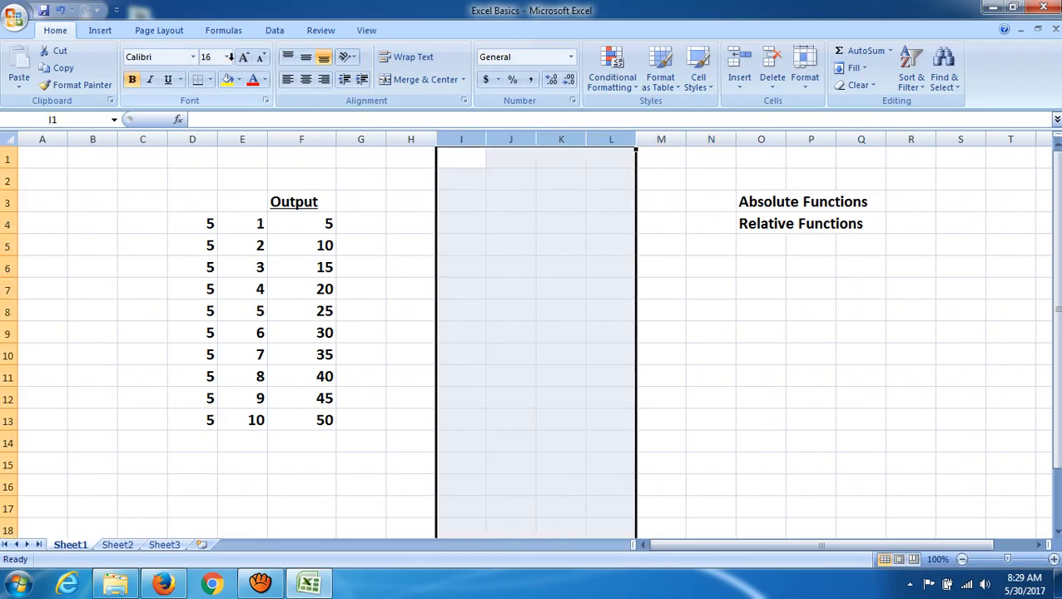
pyautogui.click(226, 56)
pyautogui.click(209, 169)
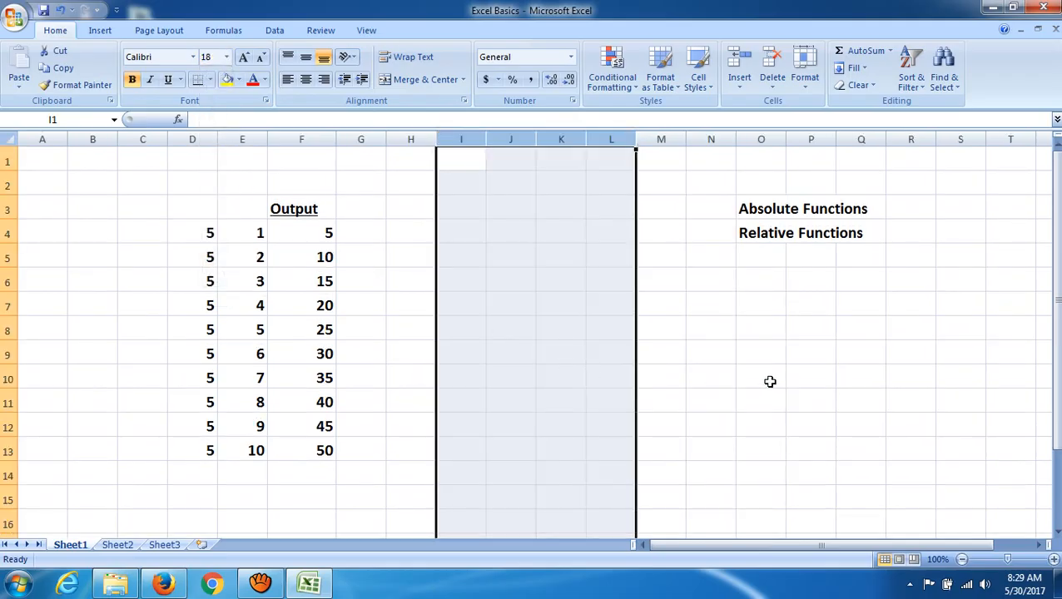
pyautogui.click(800, 379)
# Enter 1 in cell I4 as the start of a new number series
pyautogui.click(466, 230)
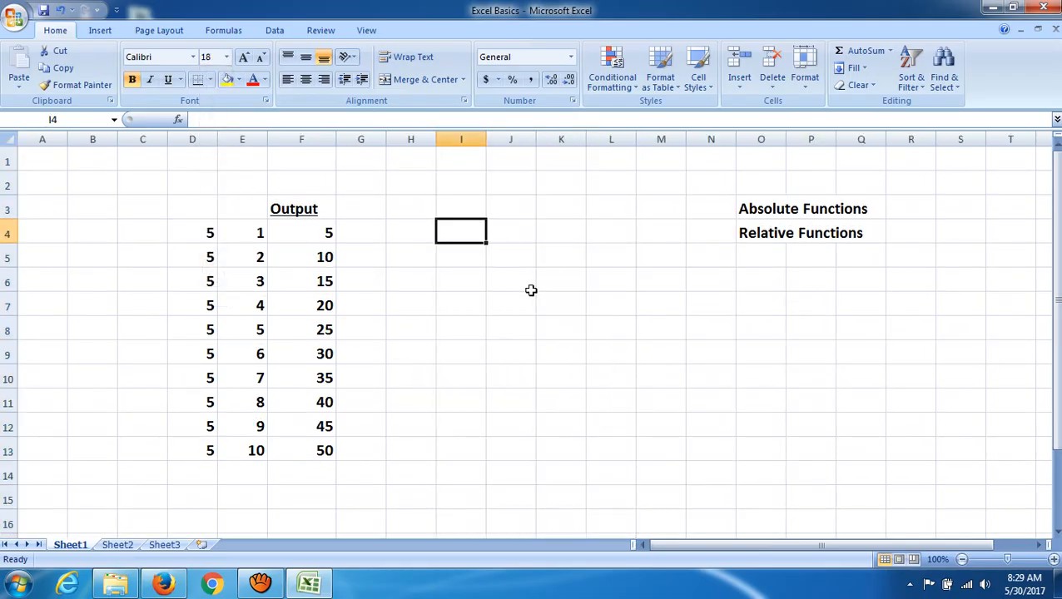
pyautogui.write('1')
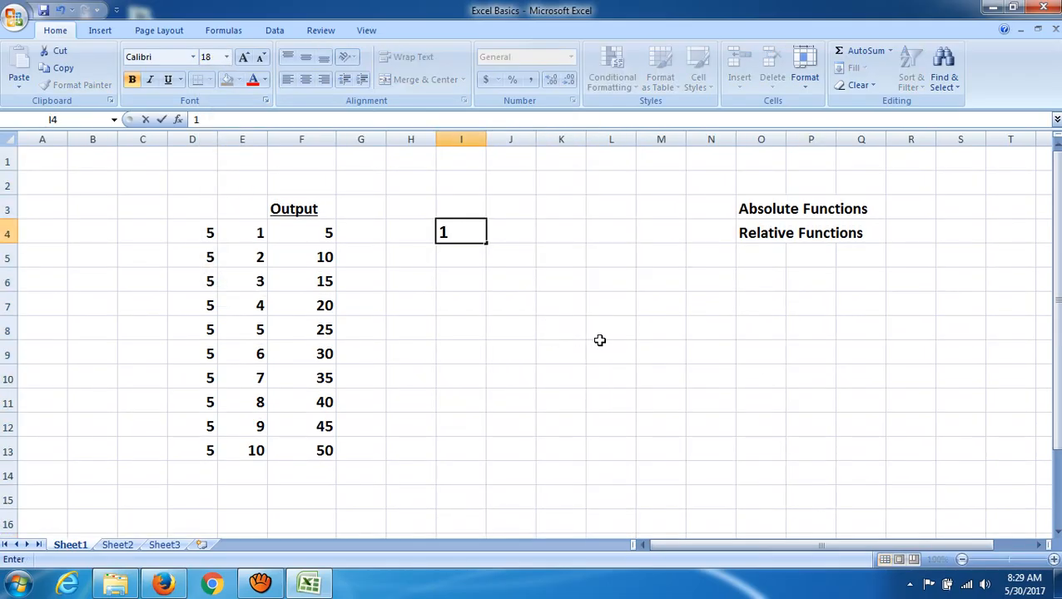
pyautogui.click(460, 258)
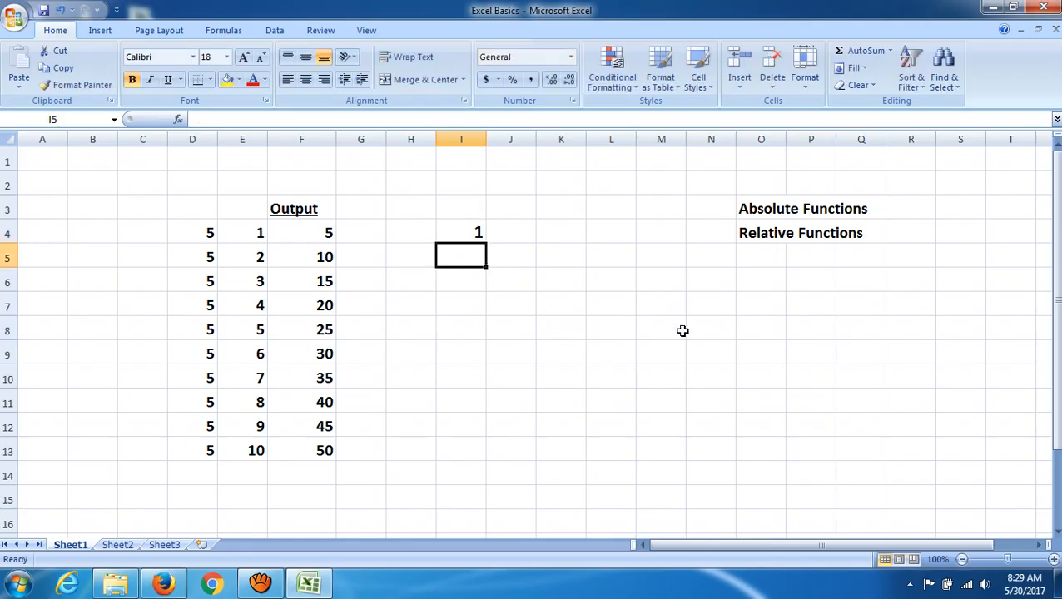
# Enter the formula =I4+1 in cell I5 and fill it down to I13
pyautogui.write('=')
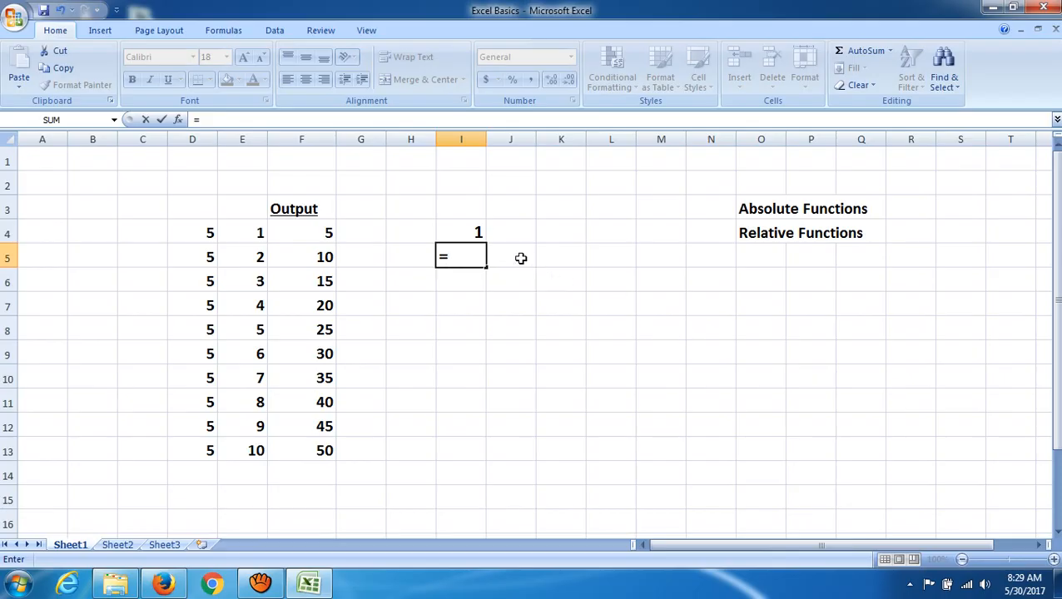
pyautogui.click(458, 231)
pyautogui.write('+1')
pyautogui.press('Return')
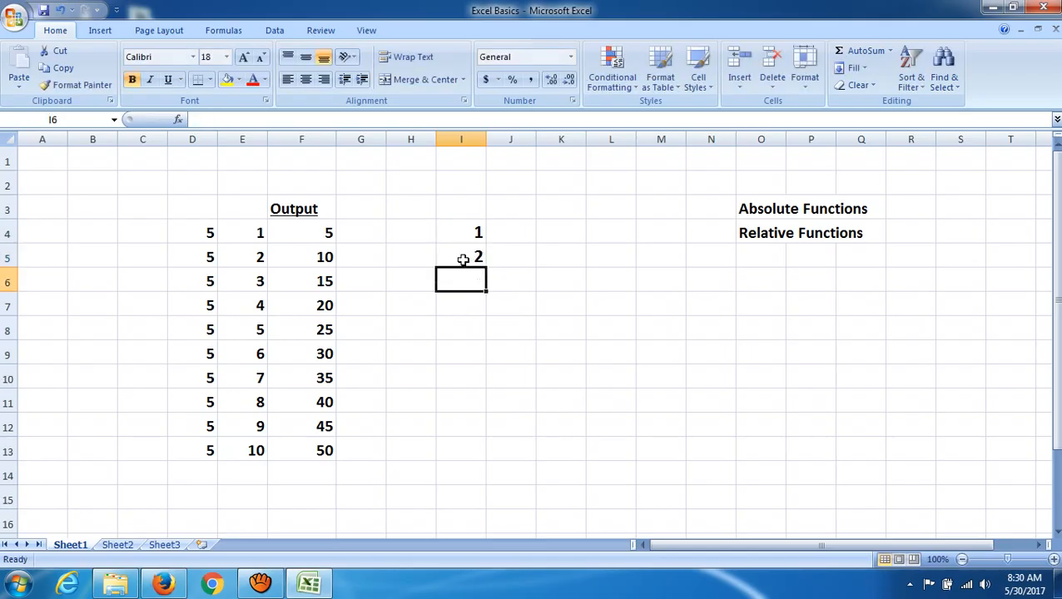
pyautogui.click(462, 253)
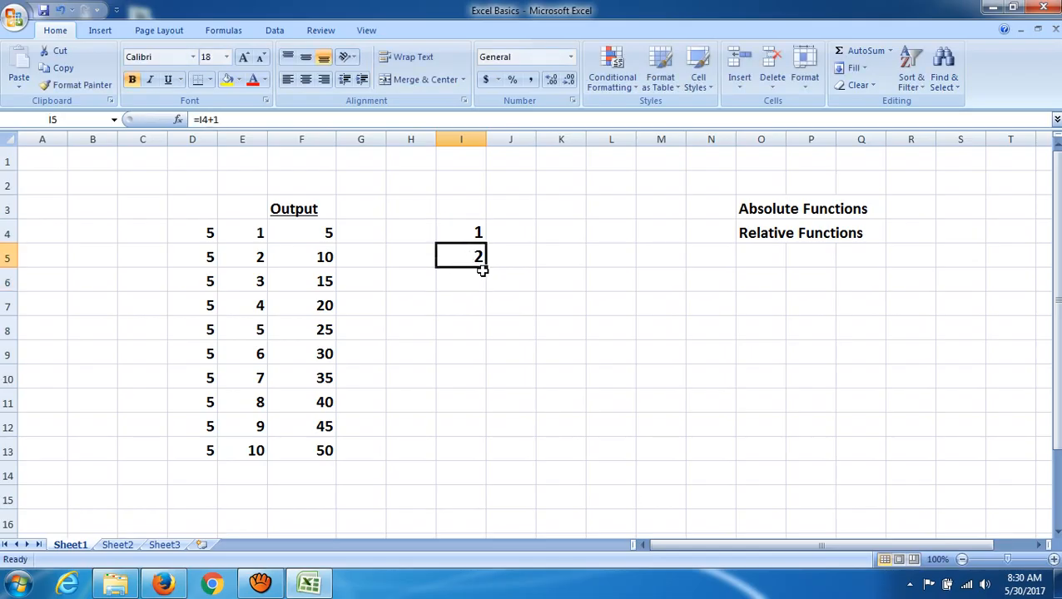
pyautogui.moveTo(486, 268); pyautogui.dragTo(492, 462)
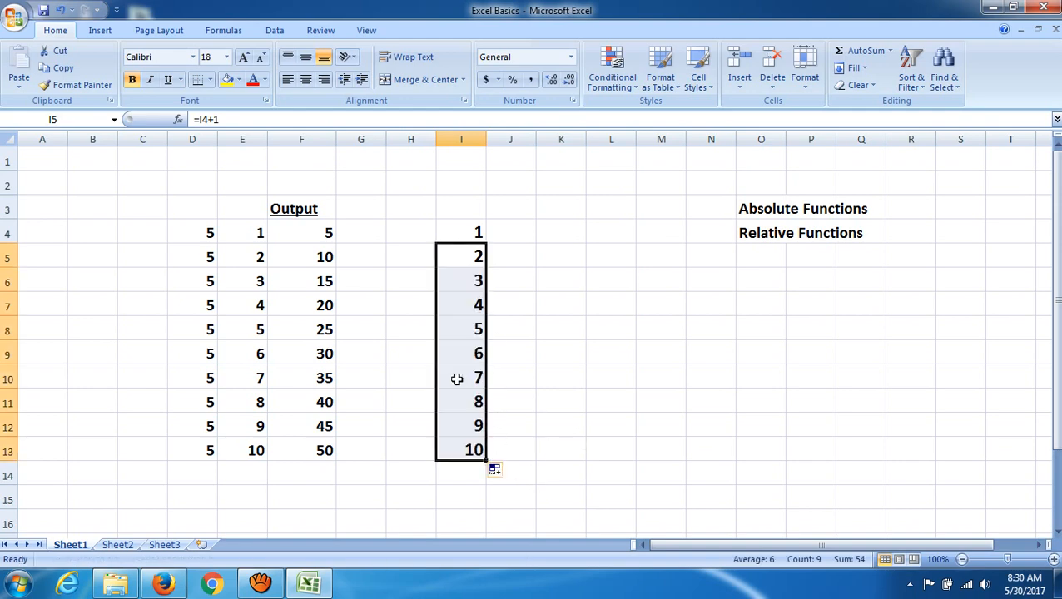
# Examine the copied formulas in cells I10 and I12 to see which cell each one references
pyautogui.click(457, 378)
pyautogui.doubleClick(457, 379)
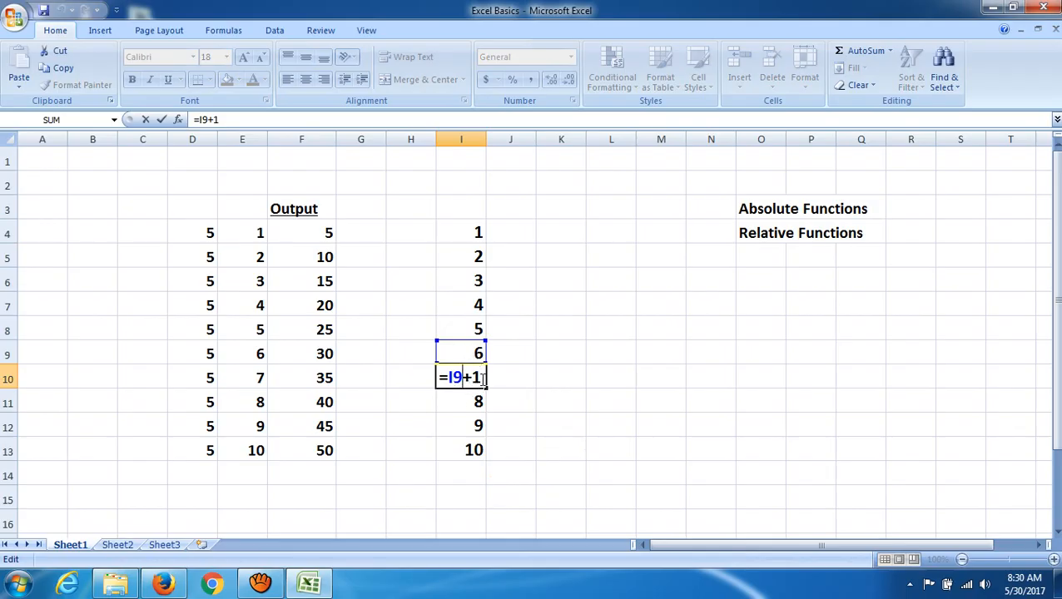
pyautogui.press('Return')
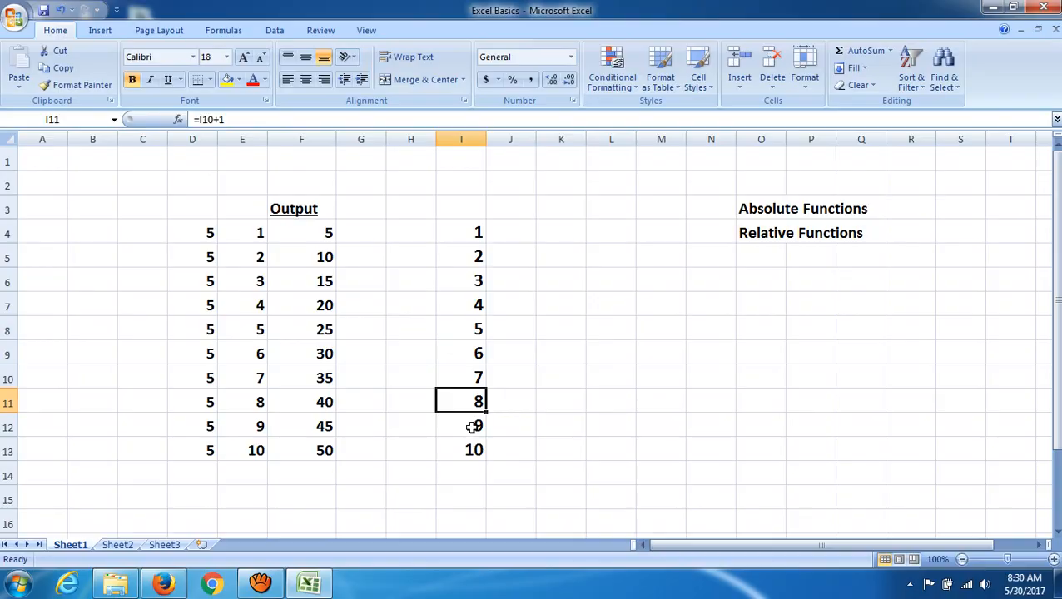
pyautogui.doubleClick(472, 425)
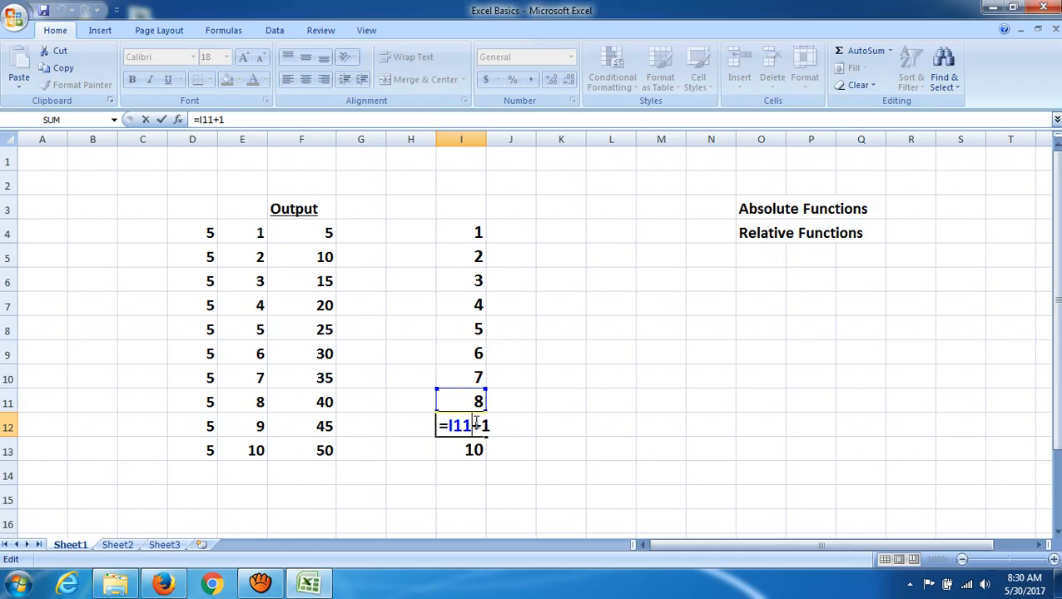
pyautogui.press('Return')
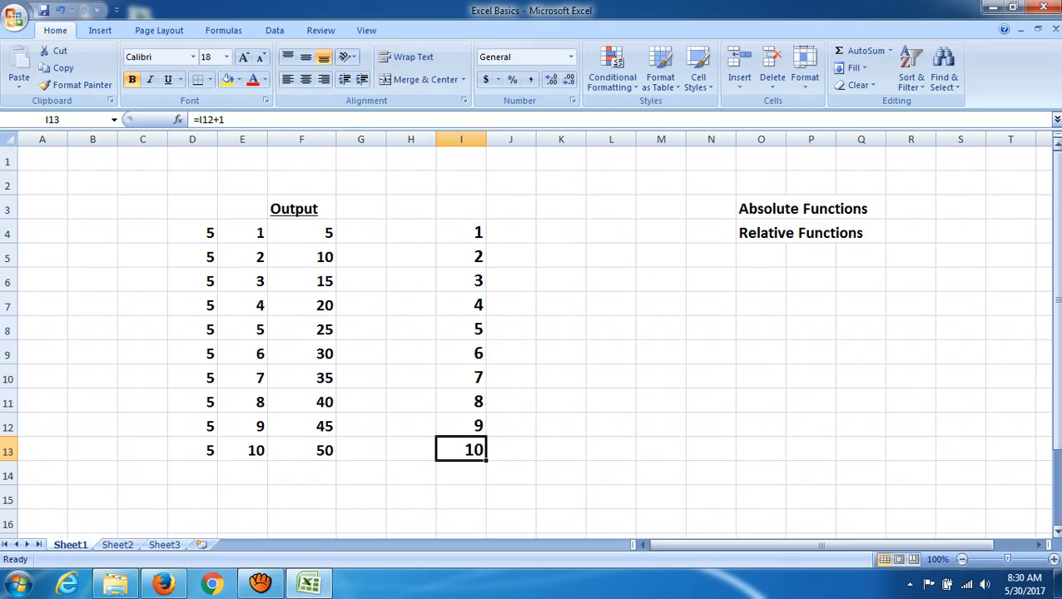
pyautogui.moveTo(1056, 300); pyautogui.dragTo(1056, 309)
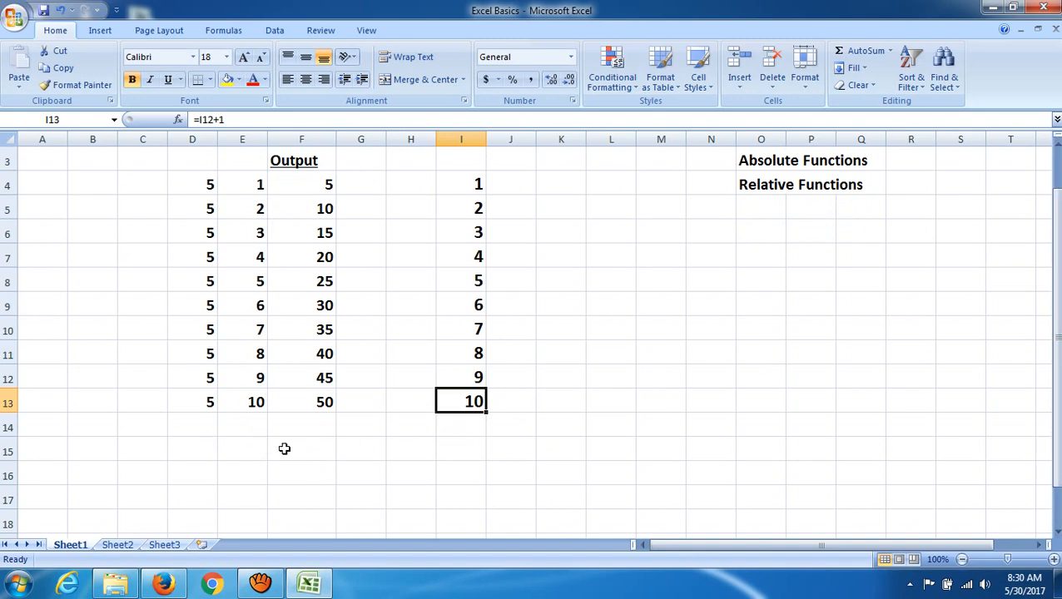
pyautogui.click(284, 448)
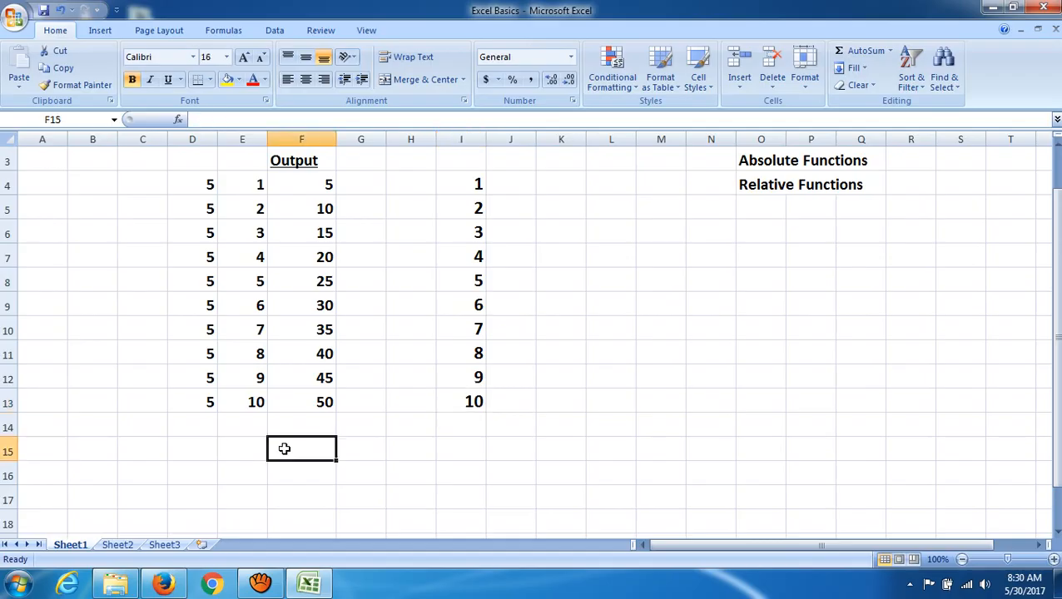
pyautogui.click(597, 373)
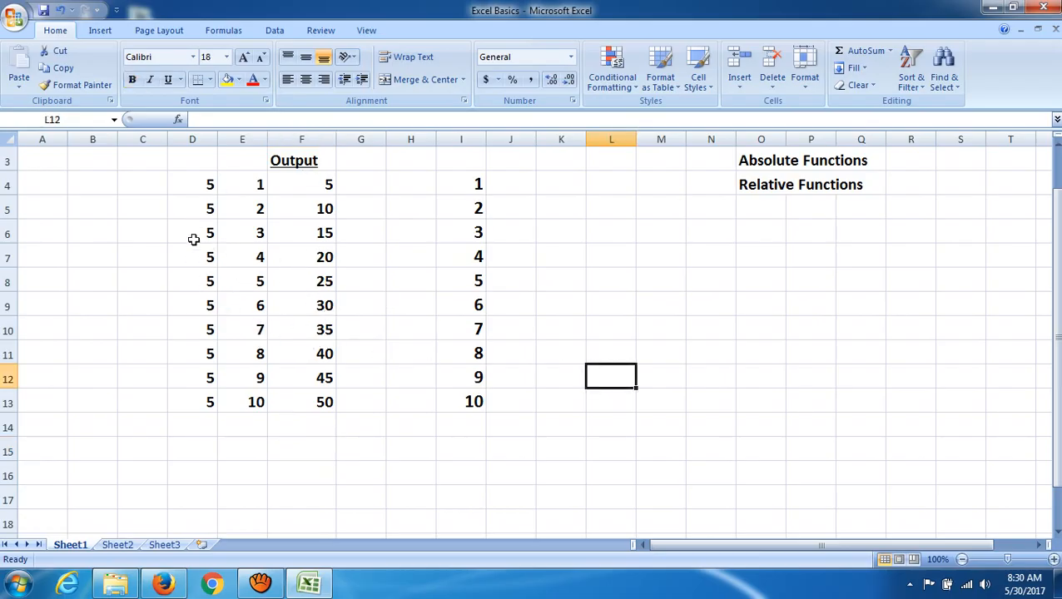
pyautogui.click(305, 450)
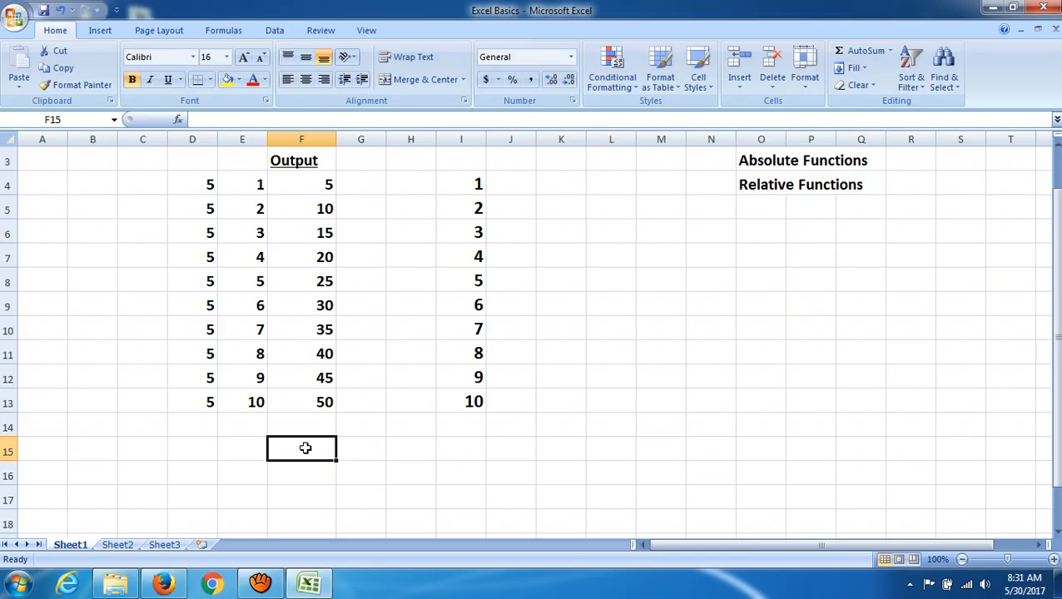
pyautogui.write('=')
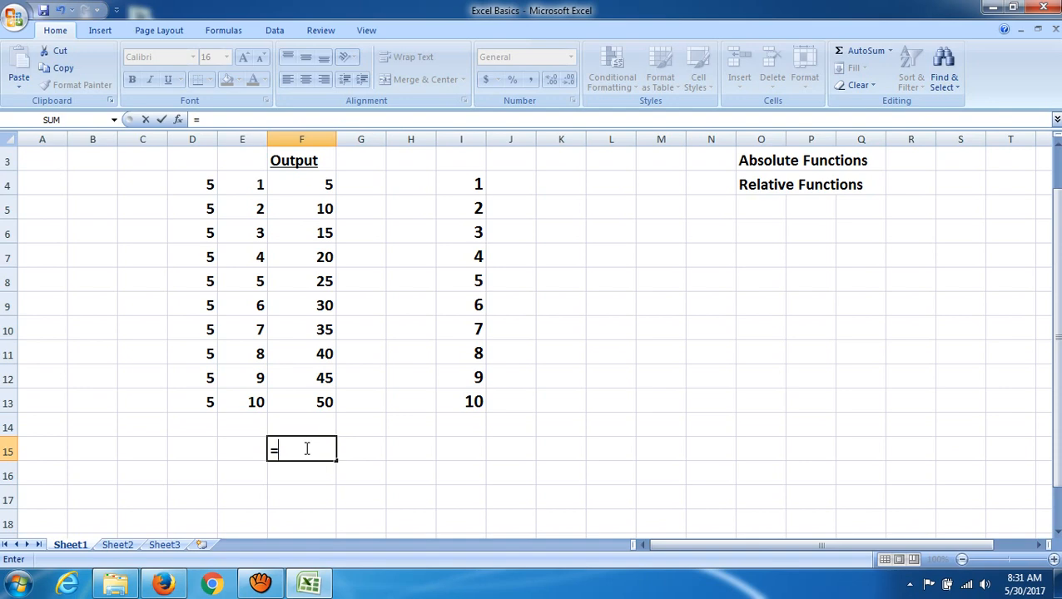
pyautogui.press('BackSpace')
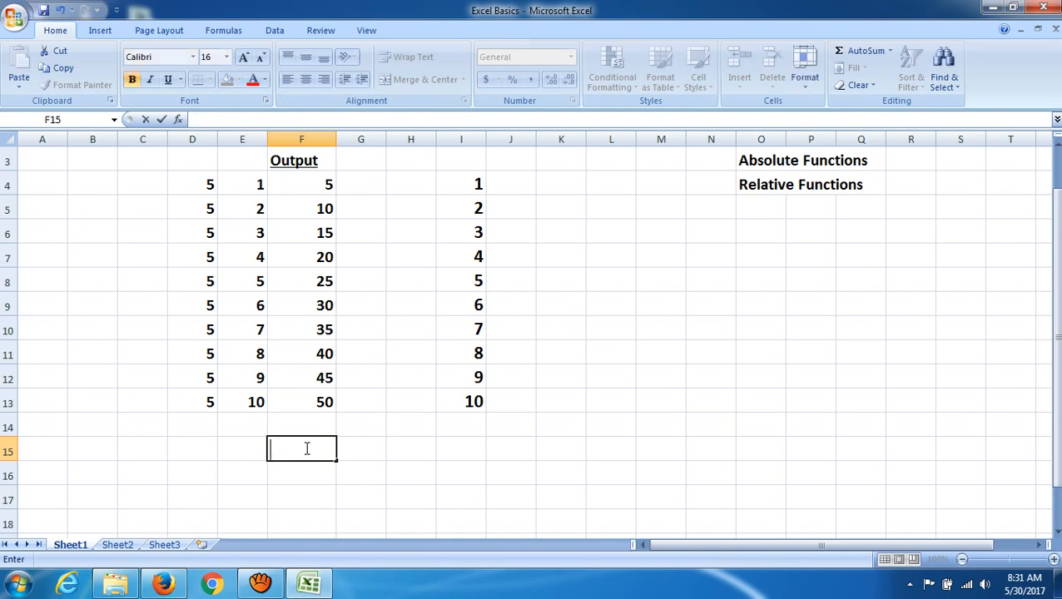
pyautogui.click(493, 481)
pyautogui.click(300, 449)
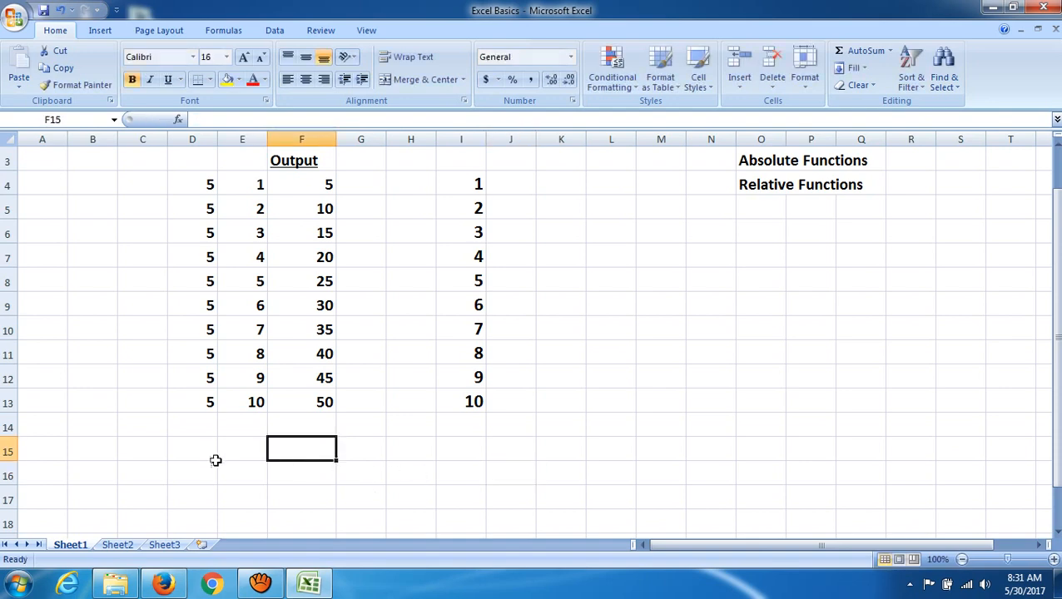
# Enter the formula =SUM(D4,F7,D10,F12) in cell F15 to add four non-adjacent cells
pyautogui.doubleClick(312, 449)
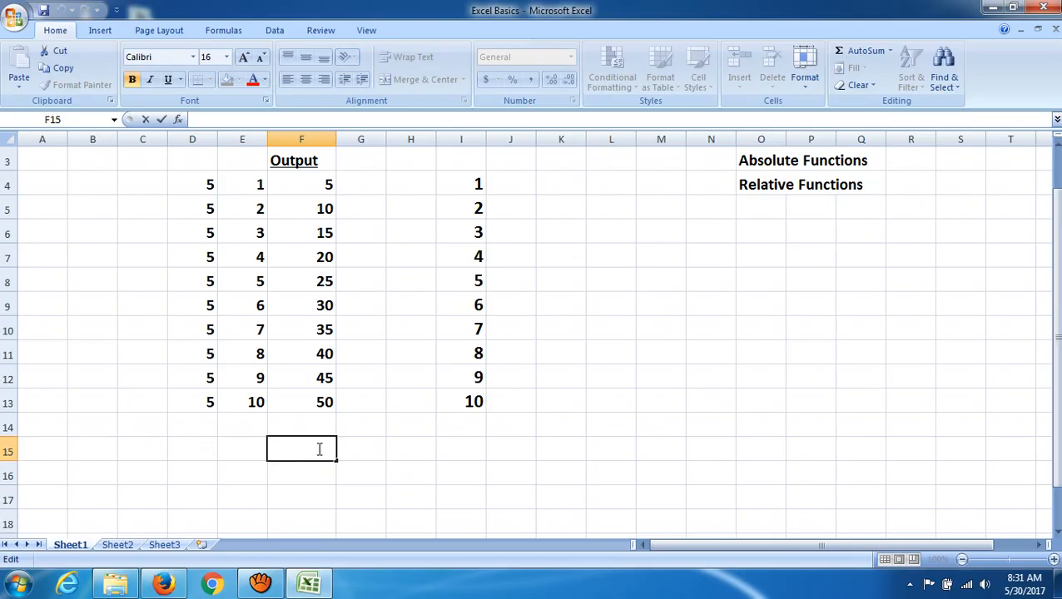
pyautogui.write('=')
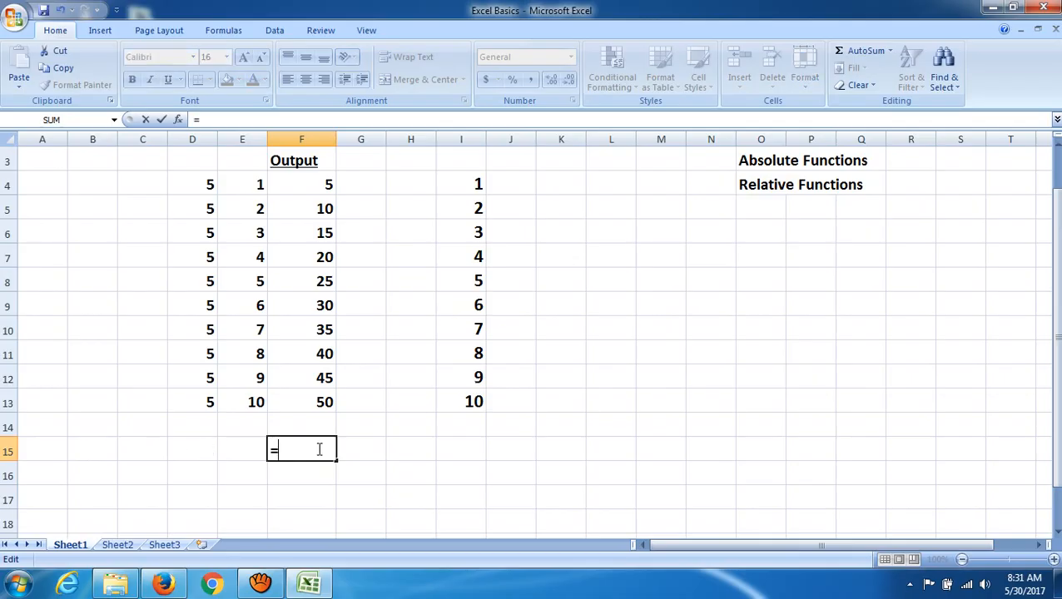
pyautogui.write('sum')
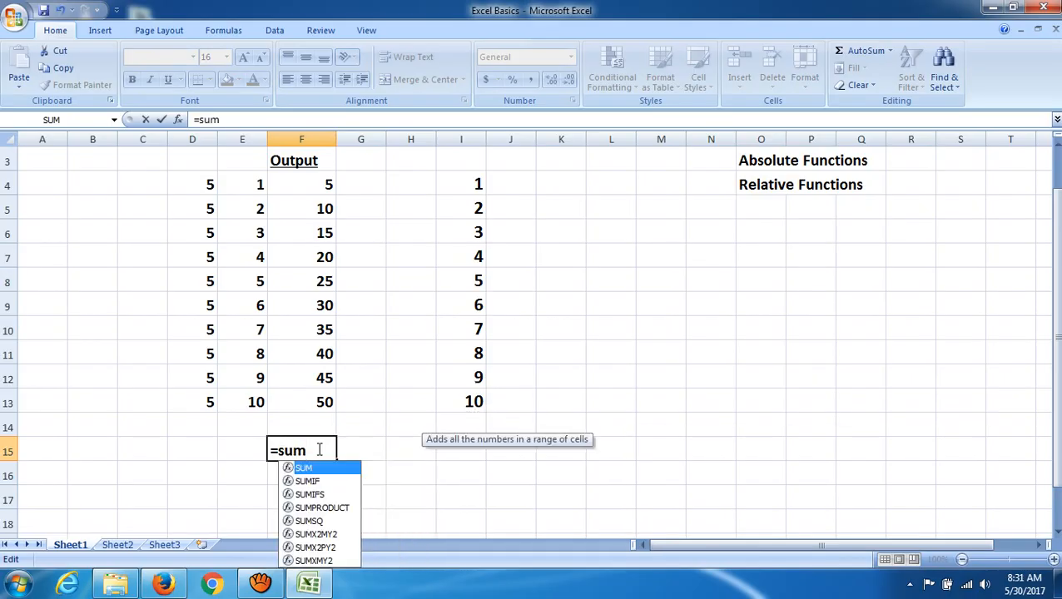
pyautogui.write('(')
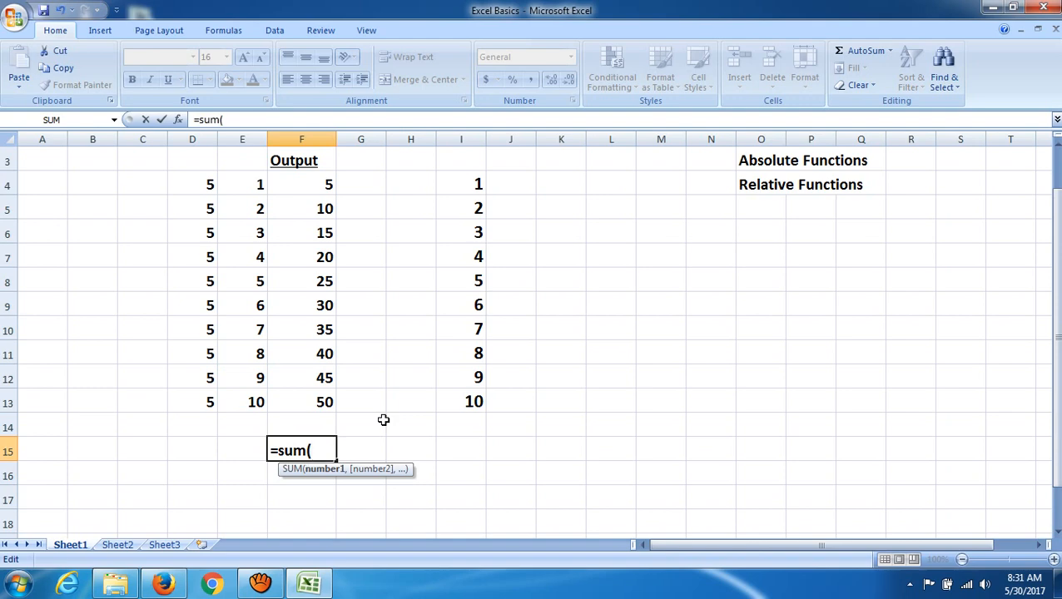
pyautogui.click(193, 188)
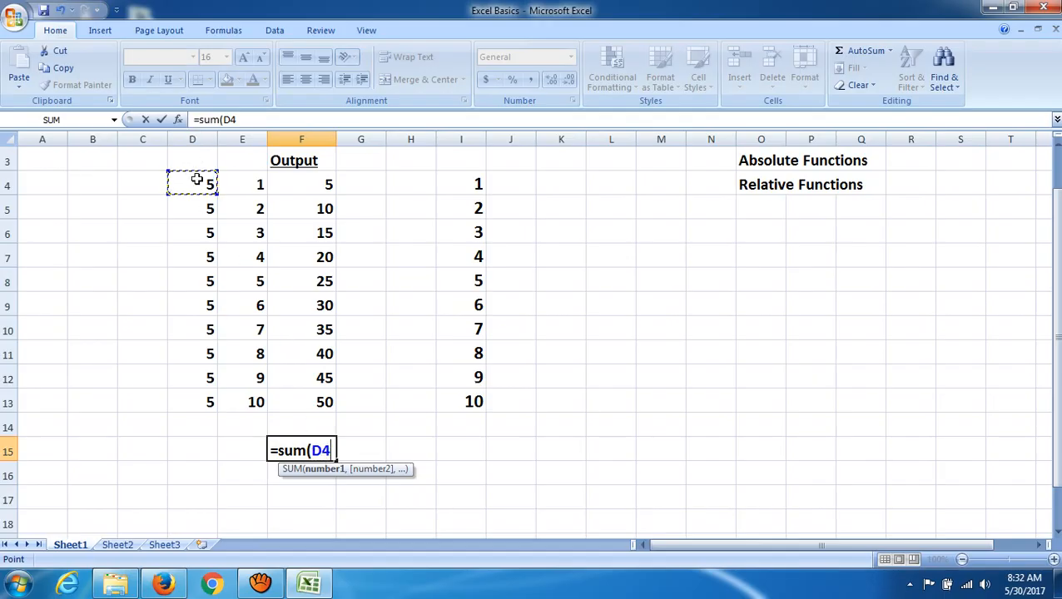
pyautogui.write(',')
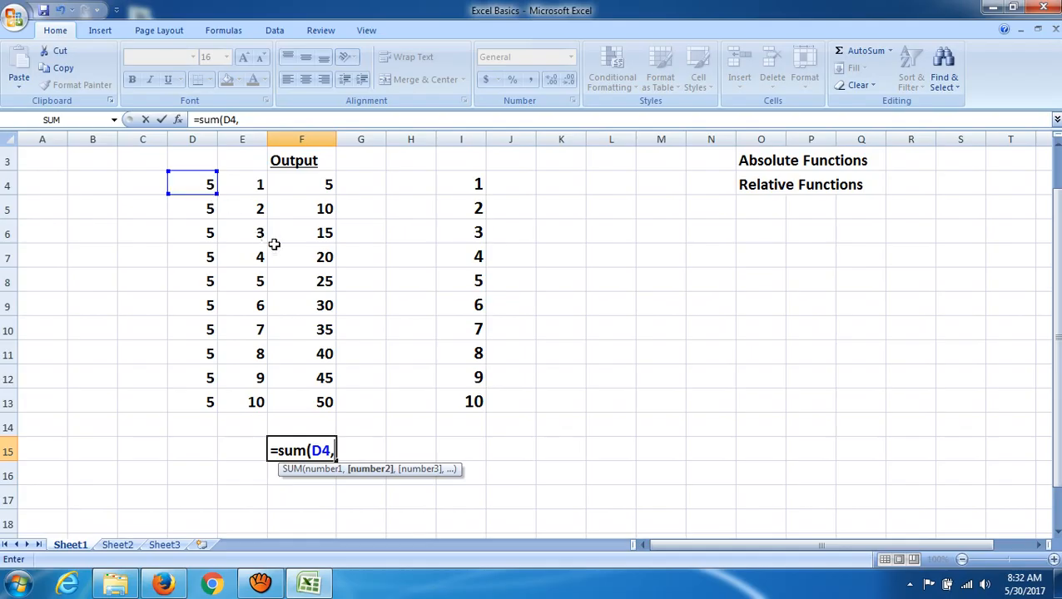
pyautogui.click(303, 257)
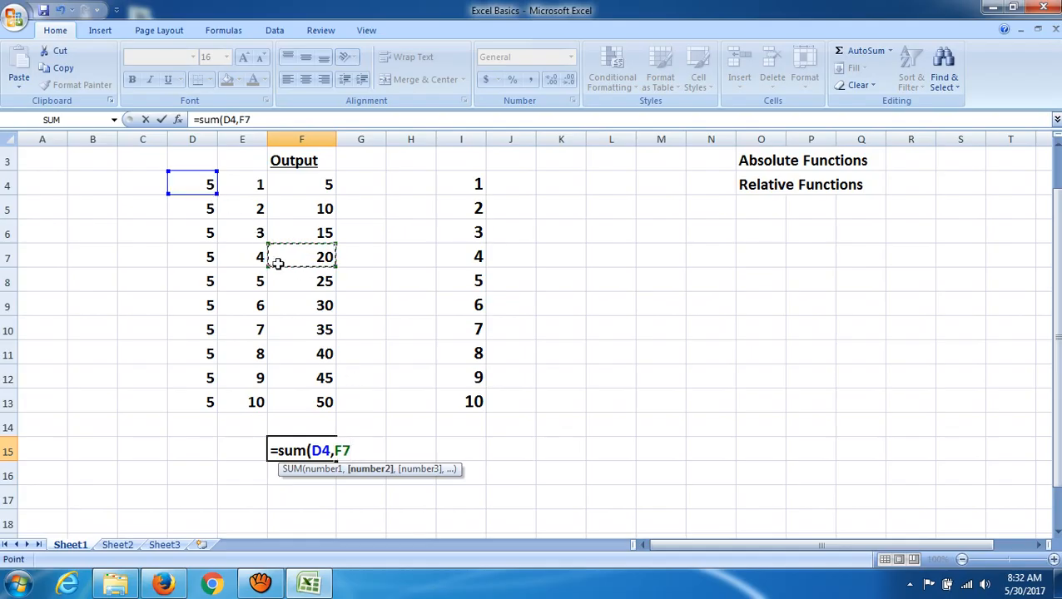
pyautogui.write(',')
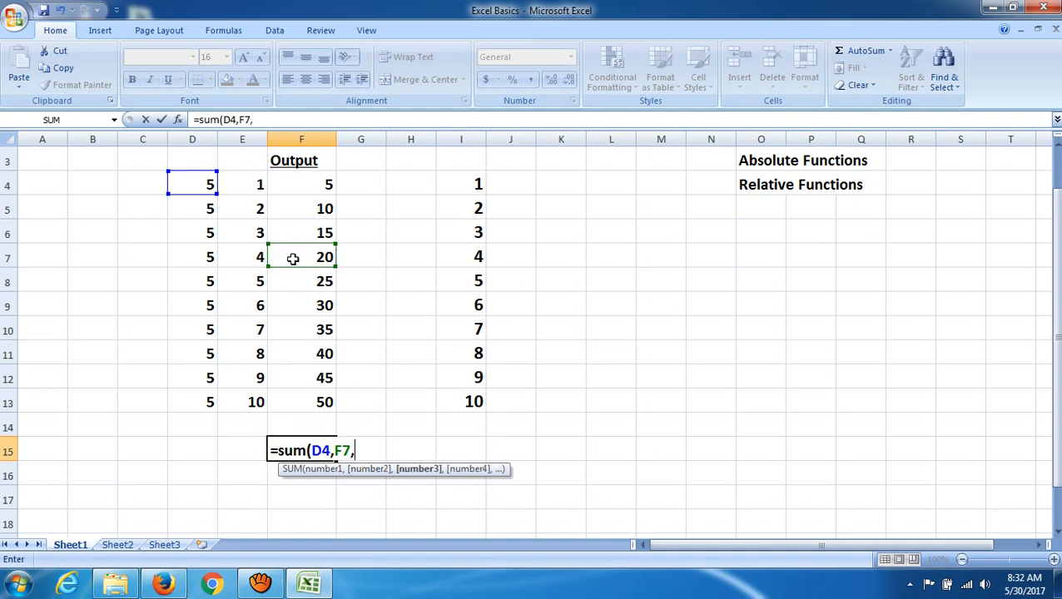
pyautogui.click(208, 331)
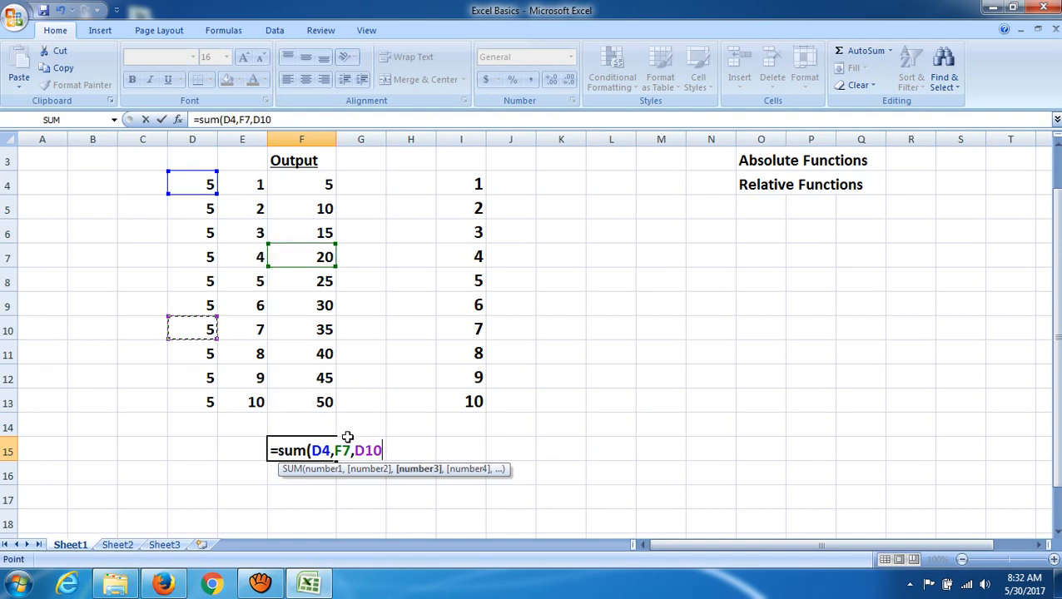
pyautogui.write(',')
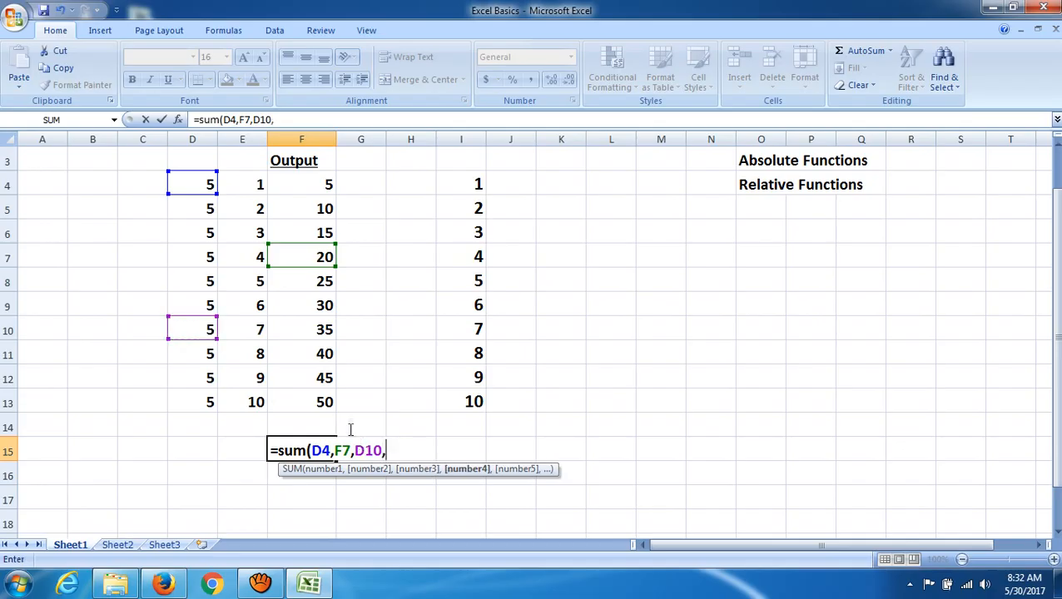
pyautogui.click(317, 377)
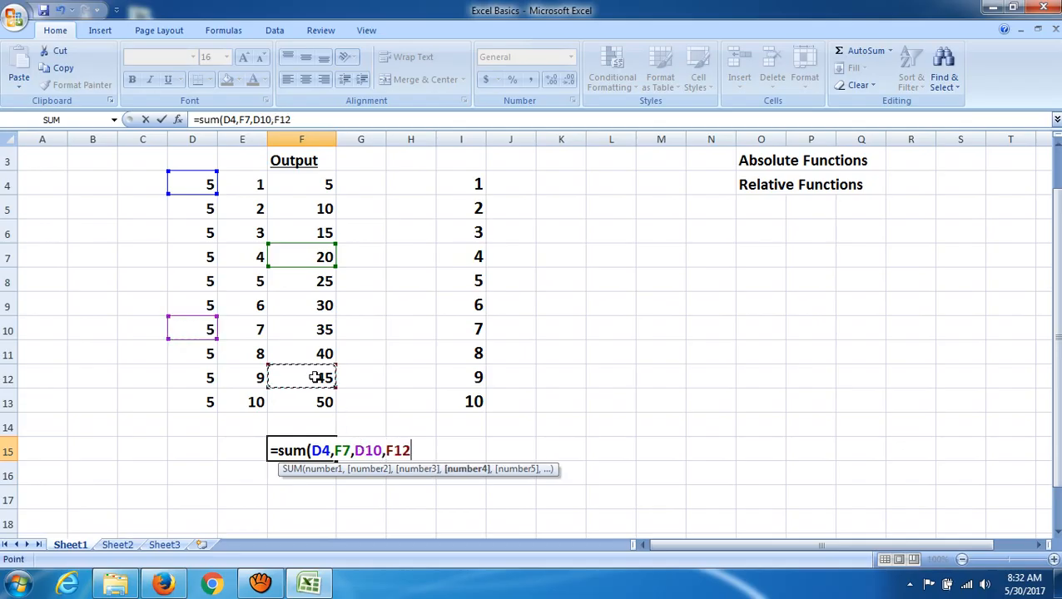
pyautogui.write(')')
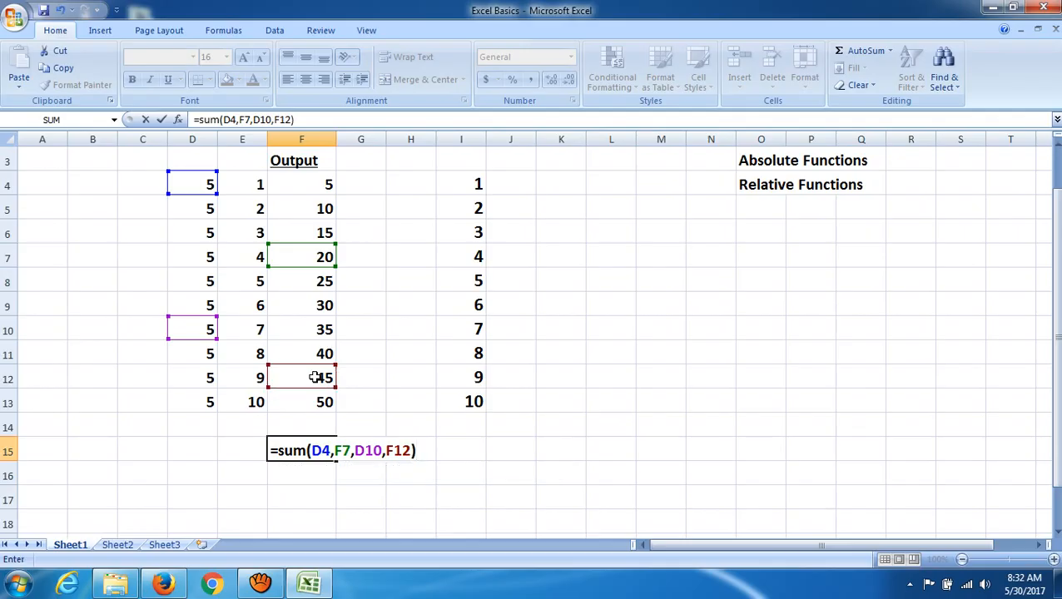
pyautogui.press('Return')
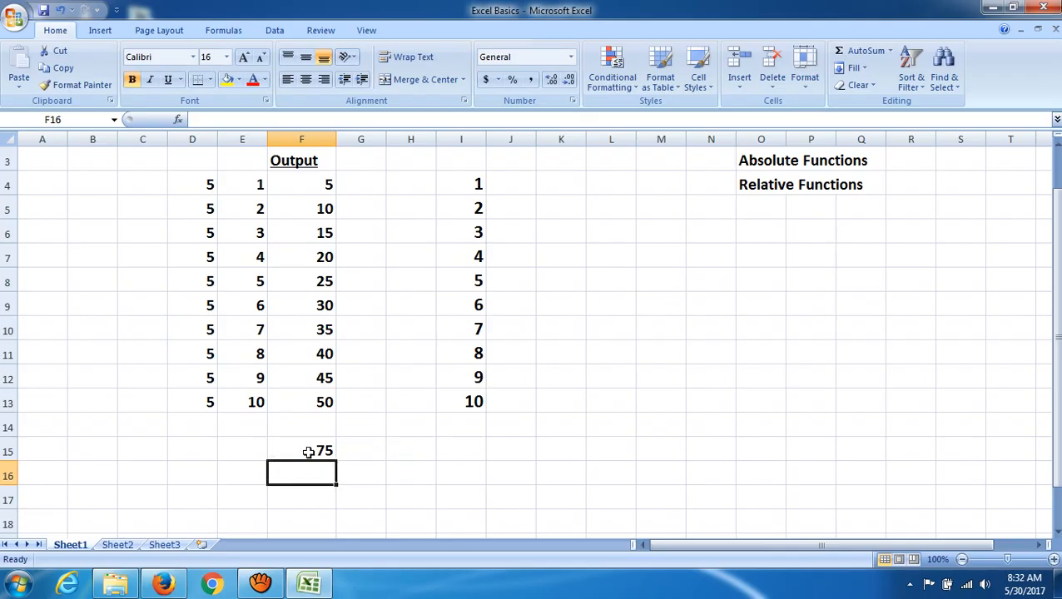
# Examine the SUM formula in cell F15 to see which individual cells it references
pyautogui.click(308, 452)
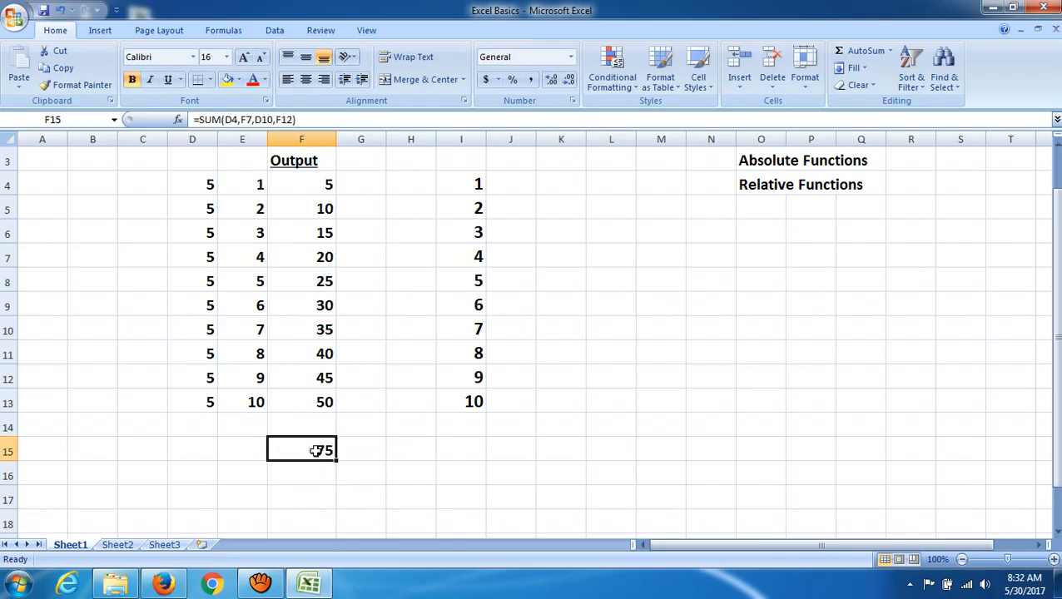
pyautogui.doubleClick(317, 451)
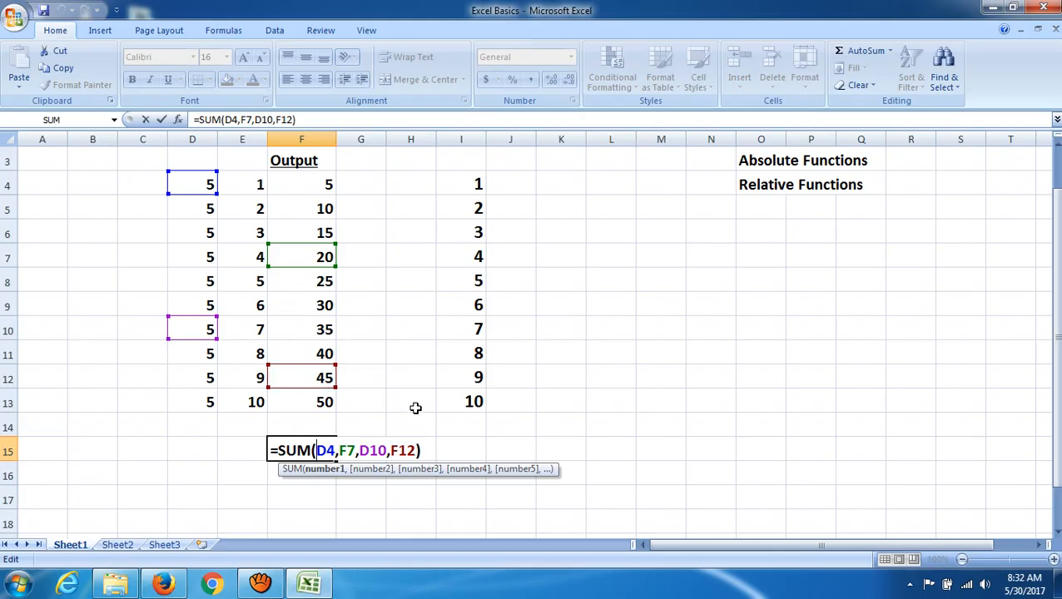
pyautogui.press('Return')
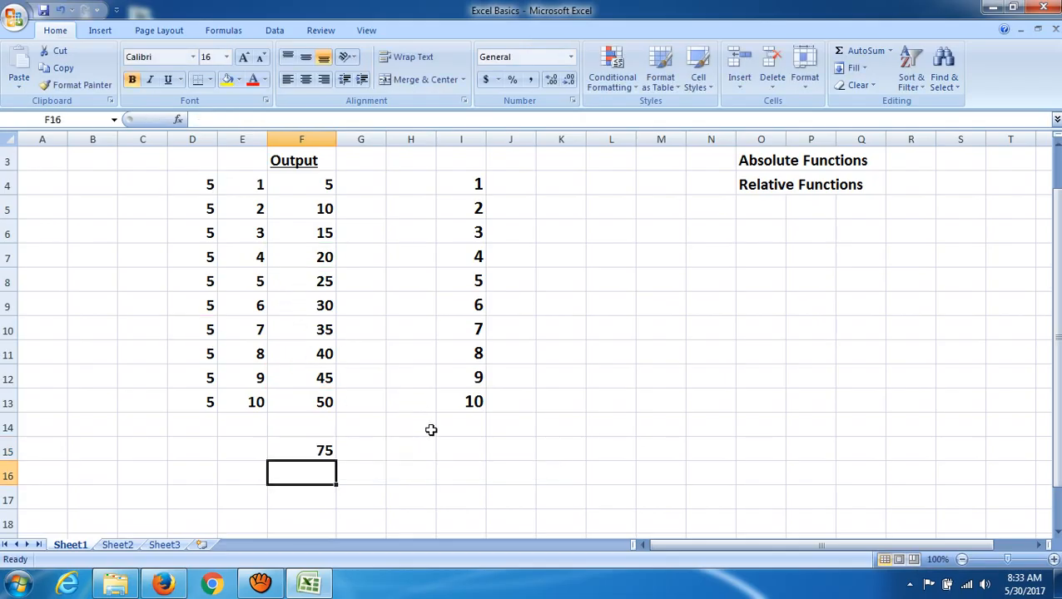
pyautogui.click(405, 464)
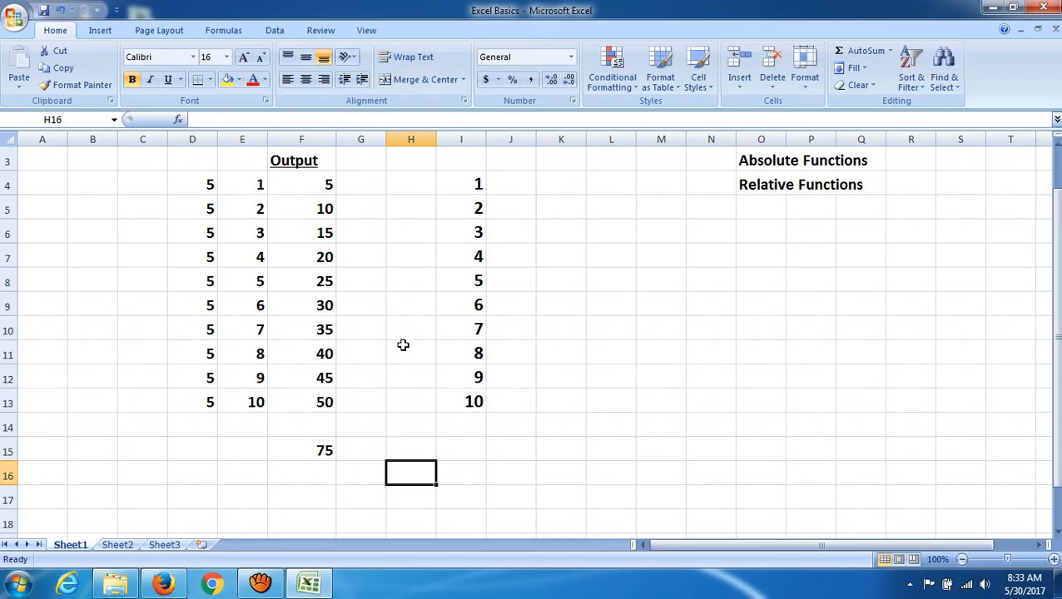
pyautogui.click(503, 453)
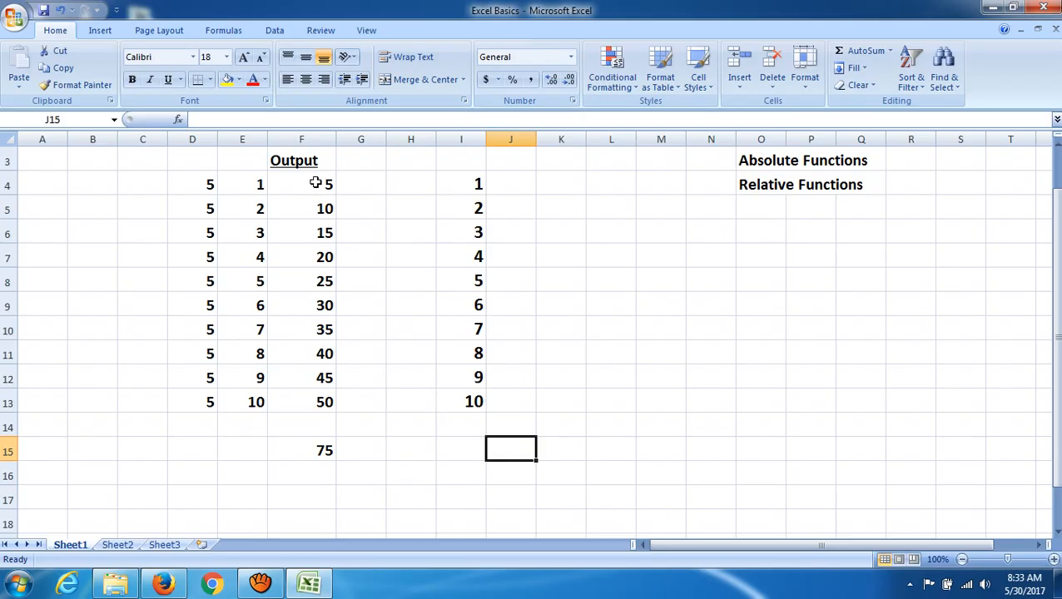
# Write the Output column's range reference F4:F13 as a text note in cell H6
pyautogui.moveTo(315, 180); pyautogui.dragTo(306, 398)
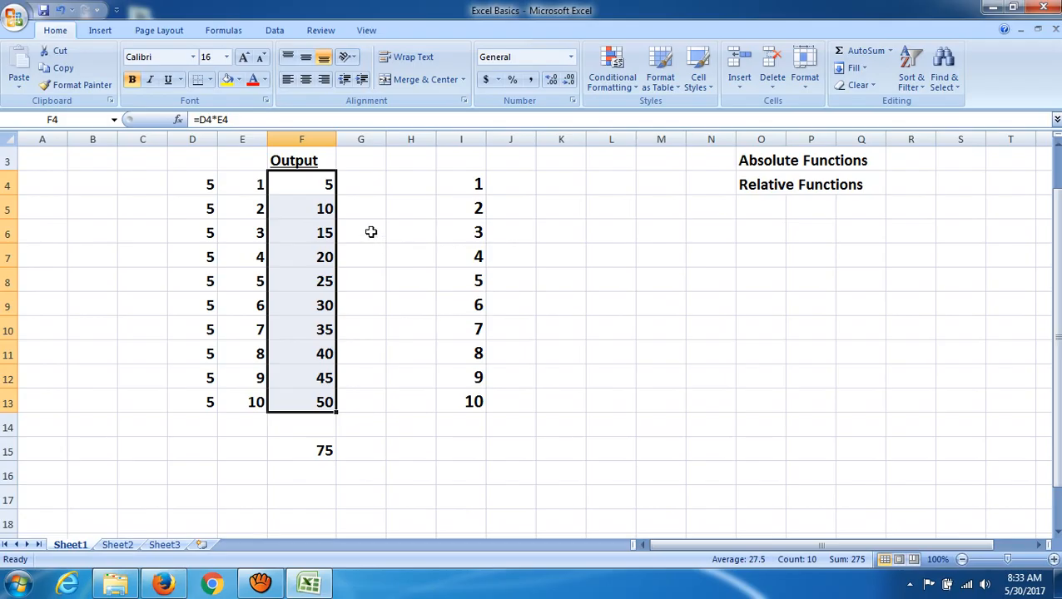
pyautogui.doubleClick(403, 232)
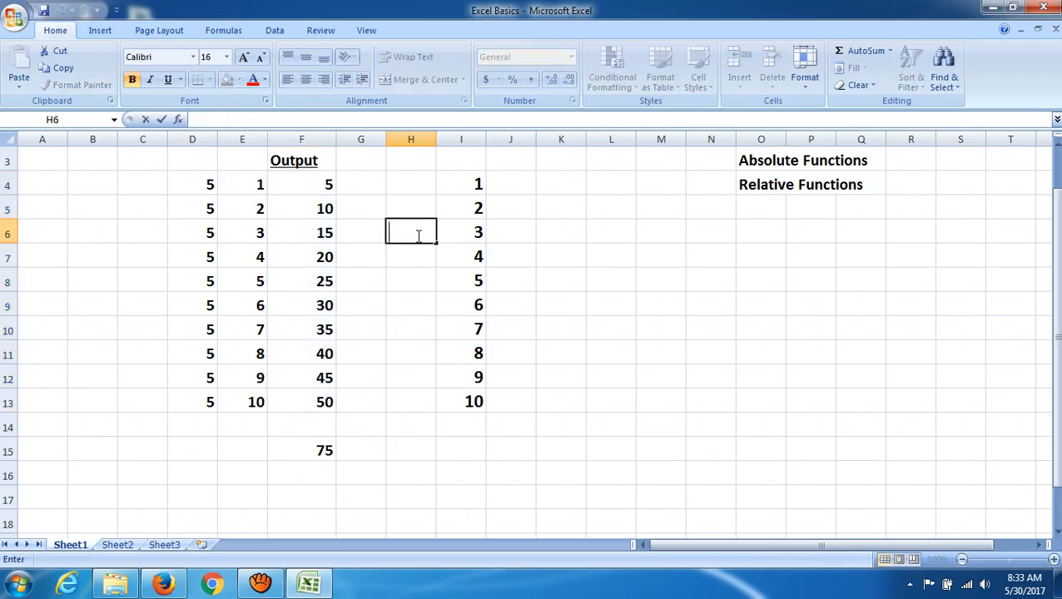
pyautogui.write('F4:F13')
pyautogui.moveTo(404, 233); pyautogui.dragTo(434, 234)
pyautogui.click(410, 234)
pyautogui.click(517, 331)
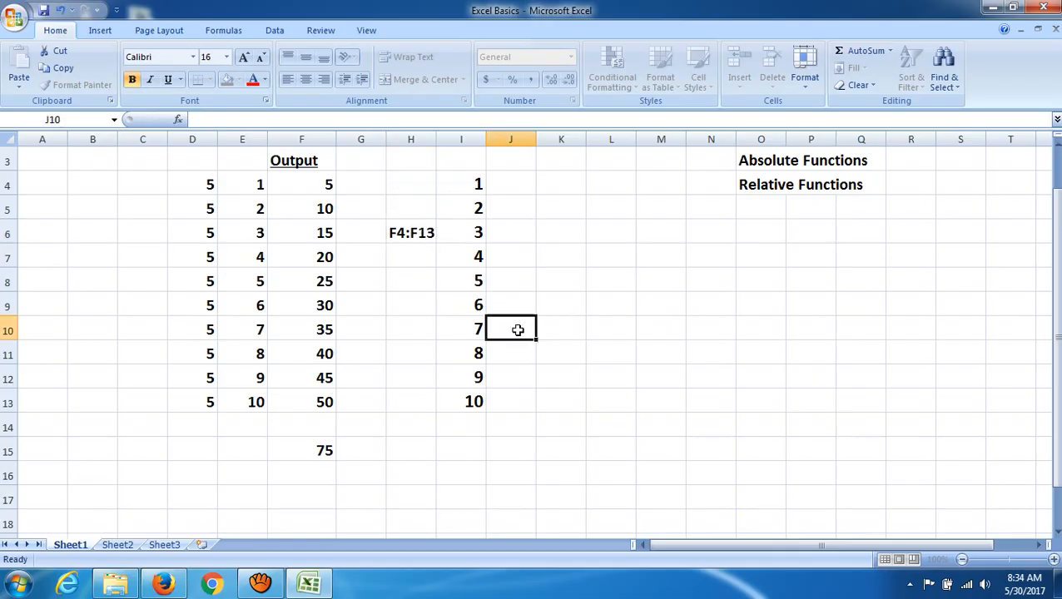
# Enter the formula =SUM(F4:F13) in cell F16 to total the Output column
pyautogui.click(321, 472)
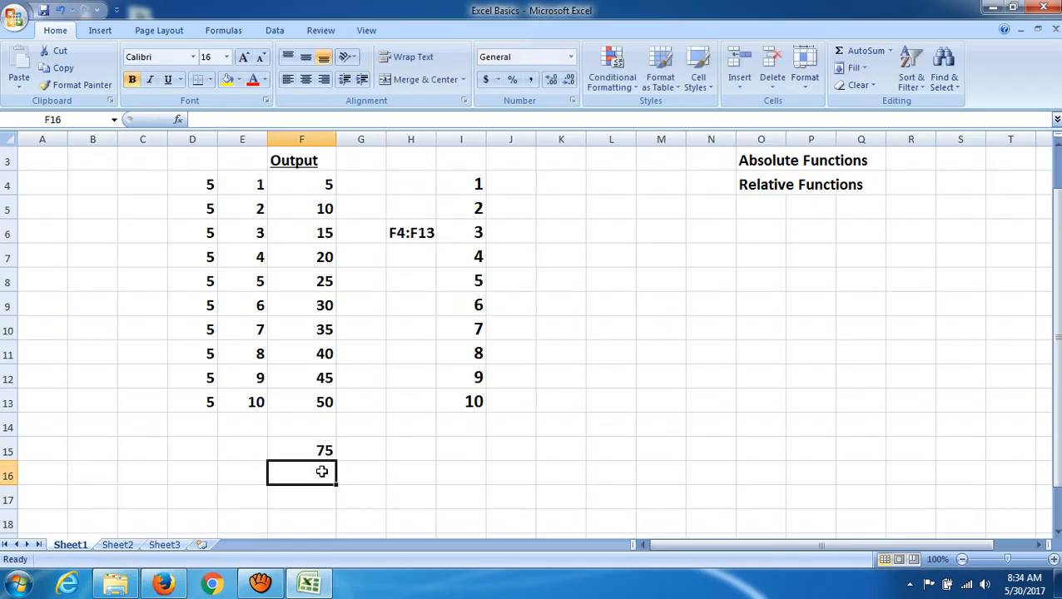
pyautogui.write('=')
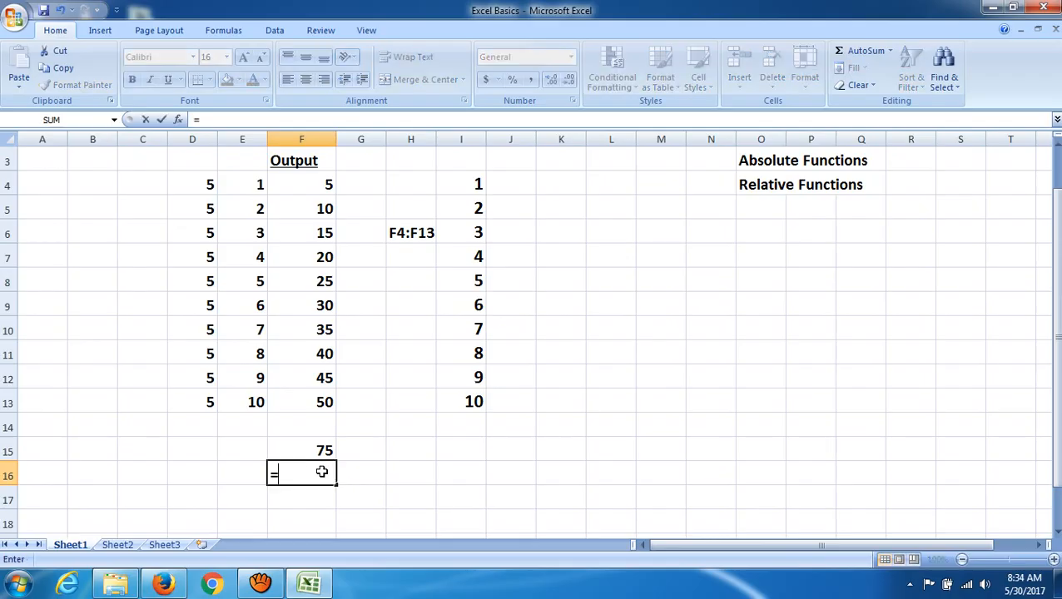
pyautogui.write('sum(')
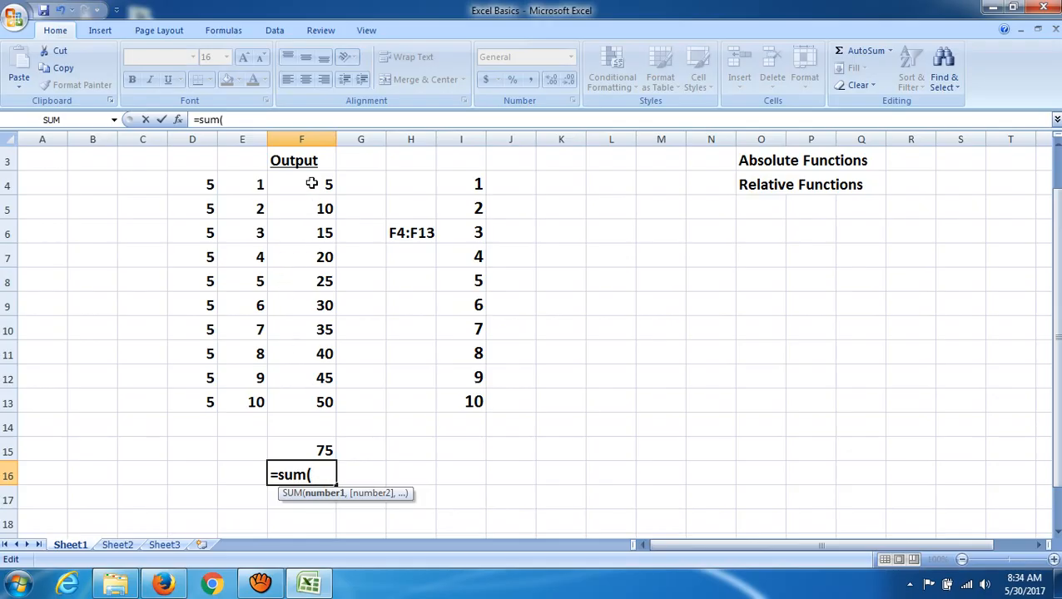
pyautogui.moveTo(310, 183); pyautogui.dragTo(310, 402)
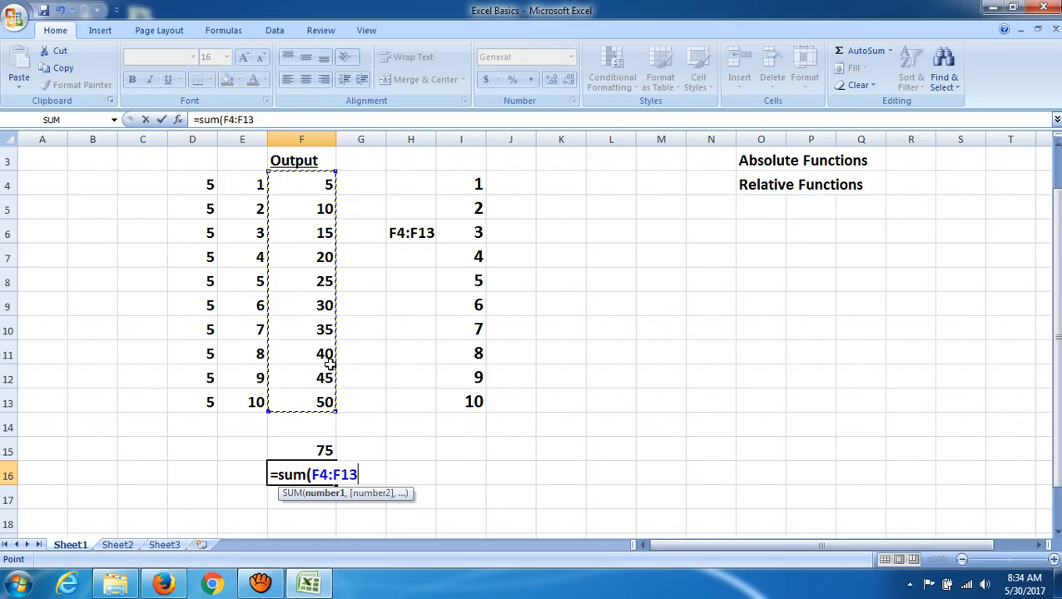
pyautogui.write(')')
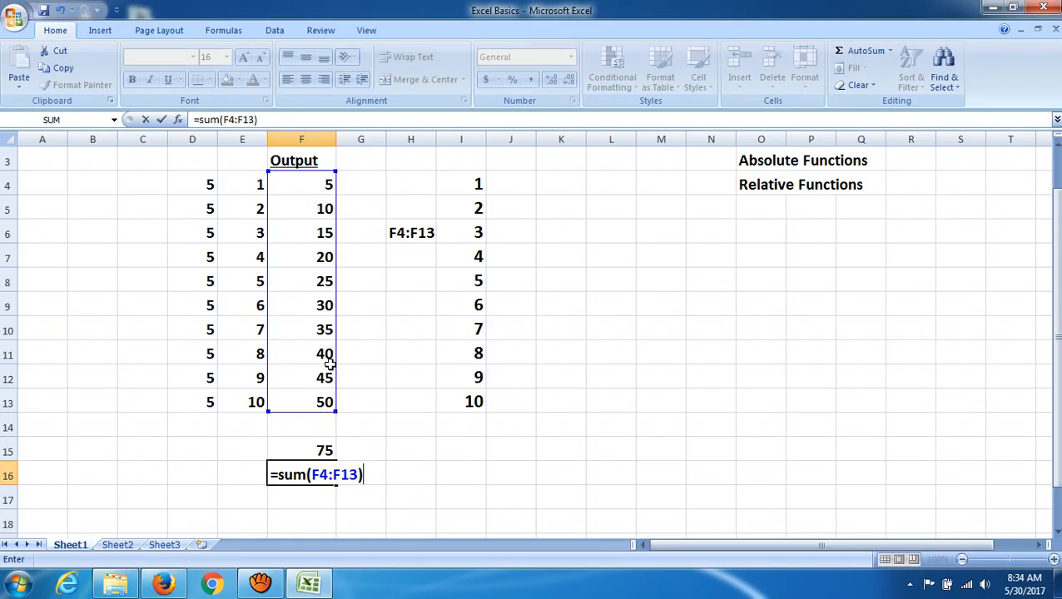
pyautogui.press('Return')
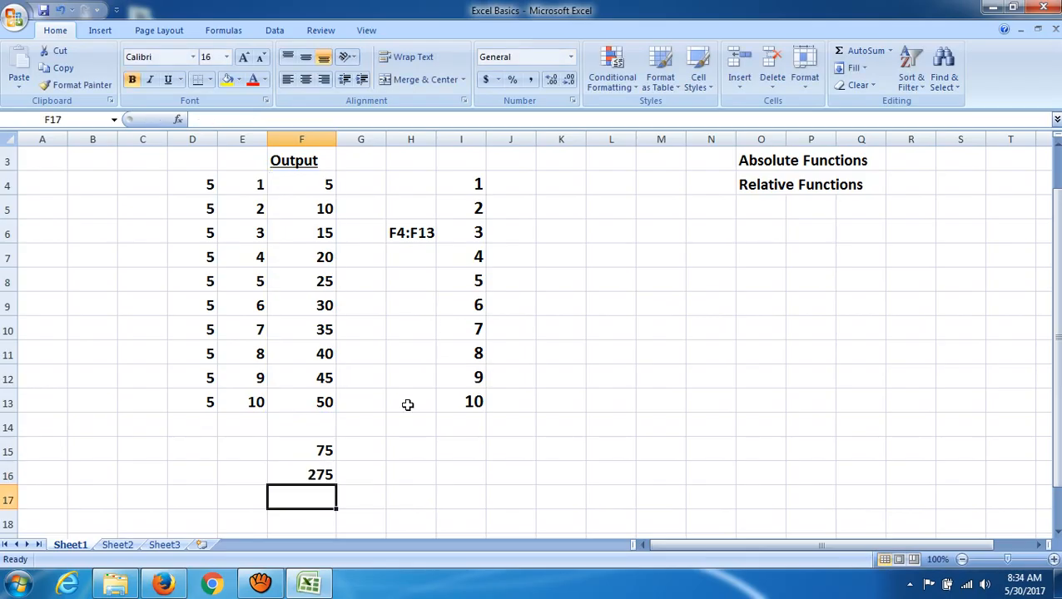
pyautogui.click(325, 475)
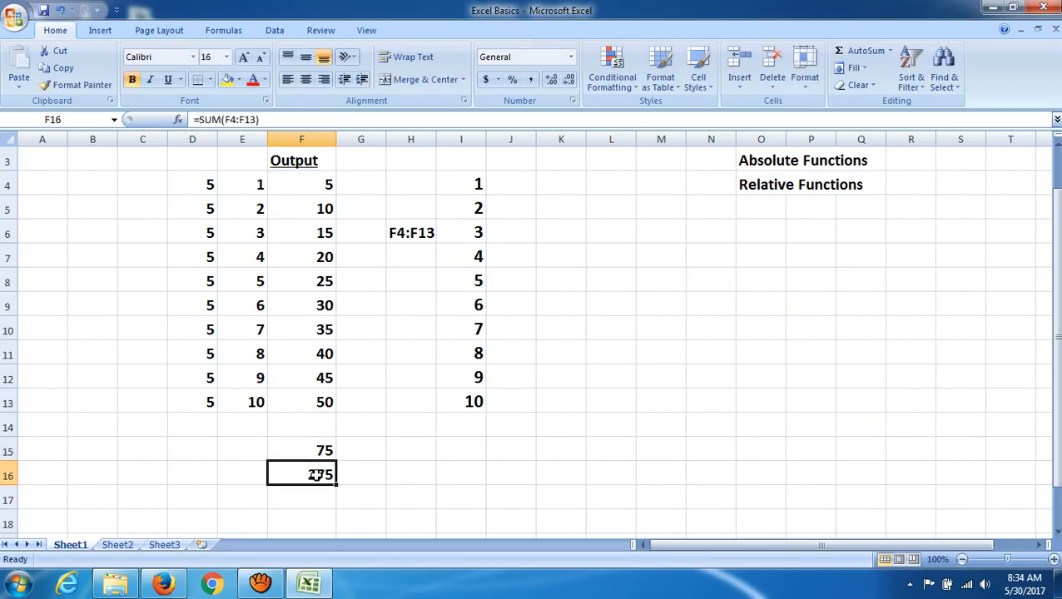
pyautogui.click(412, 473)
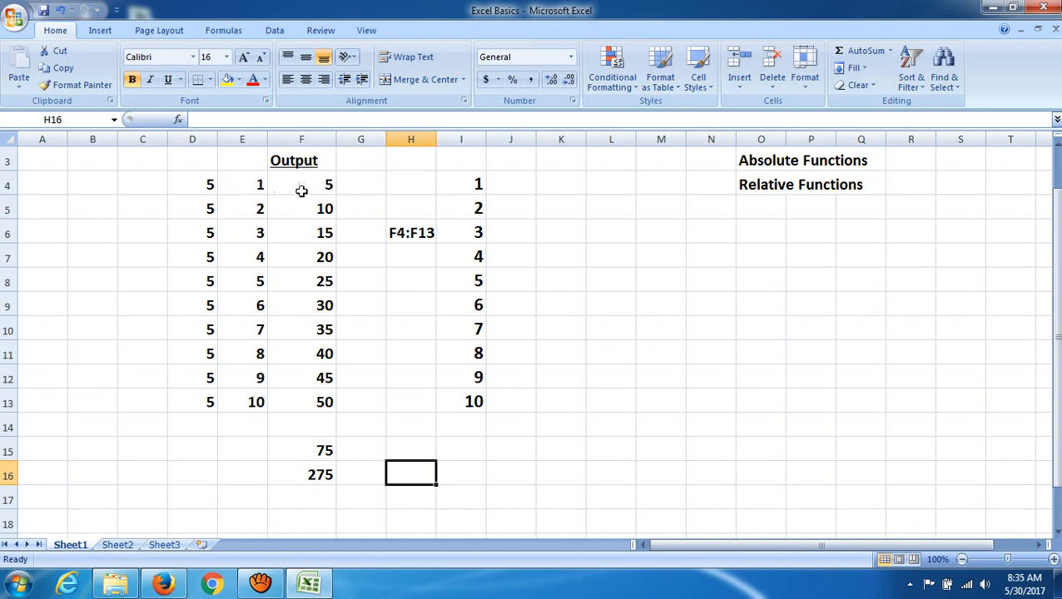
# Highlight the column range F4:F13, the row range D4:F4 and the full table D4:F13 in turn to compare range shapes
pyautogui.moveTo(301, 190); pyautogui.dragTo(325, 403)
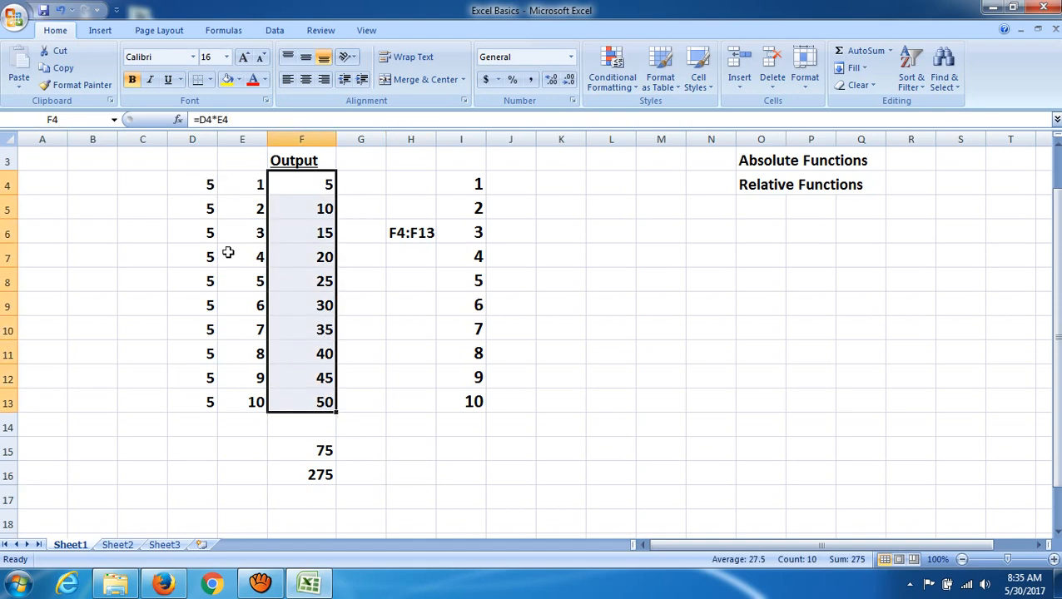
pyautogui.click(383, 287)
pyautogui.moveTo(214, 182); pyautogui.dragTo(296, 183)
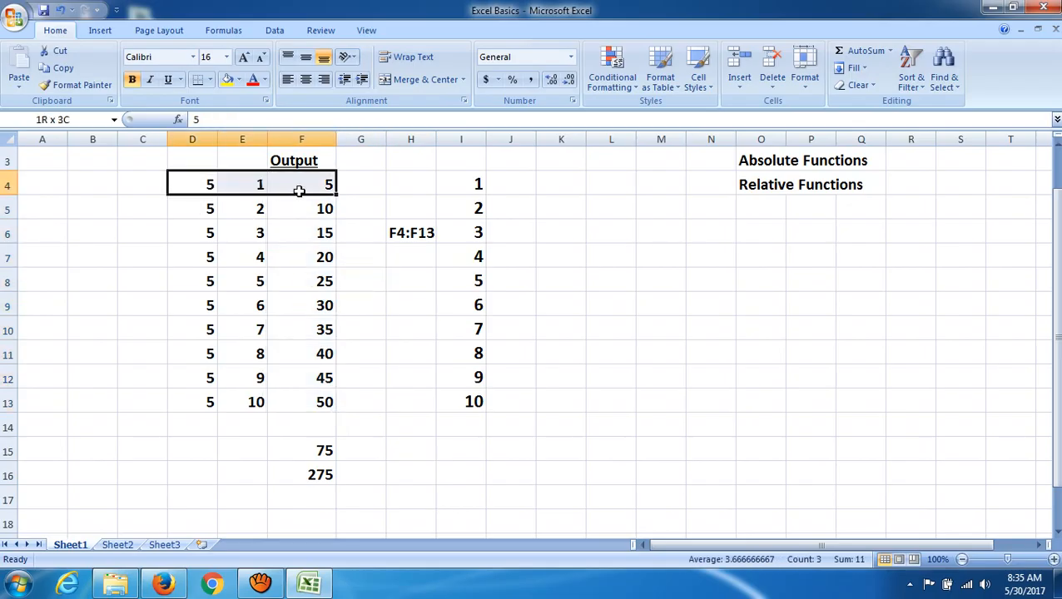
pyautogui.click(569, 351)
pyautogui.moveTo(208, 184); pyautogui.dragTo(325, 400)
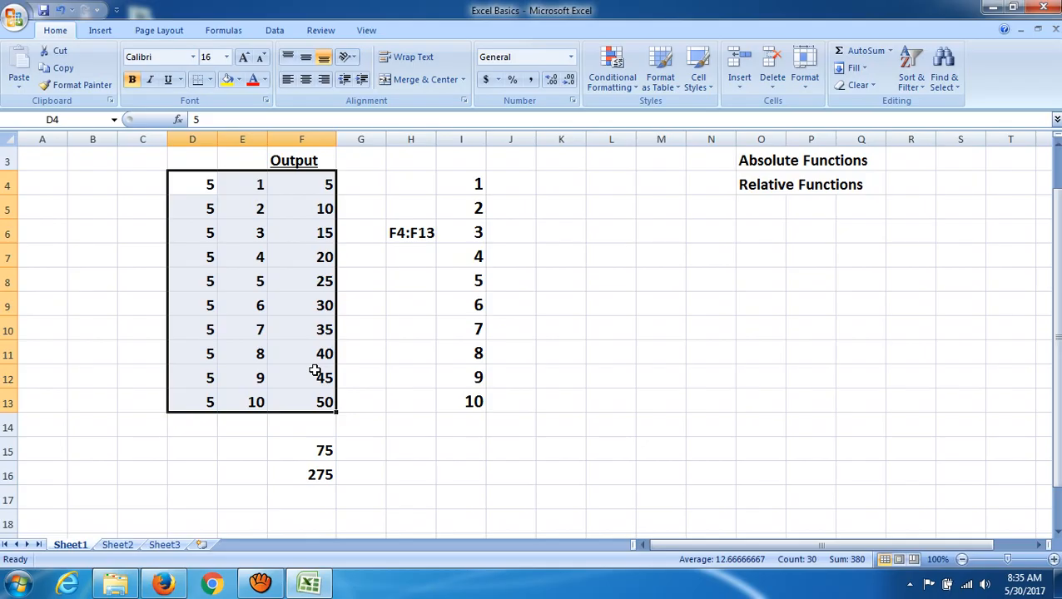
# Enter the formula =SUM(D4:F13) in cell F17 to total the full table
pyautogui.click(290, 495)
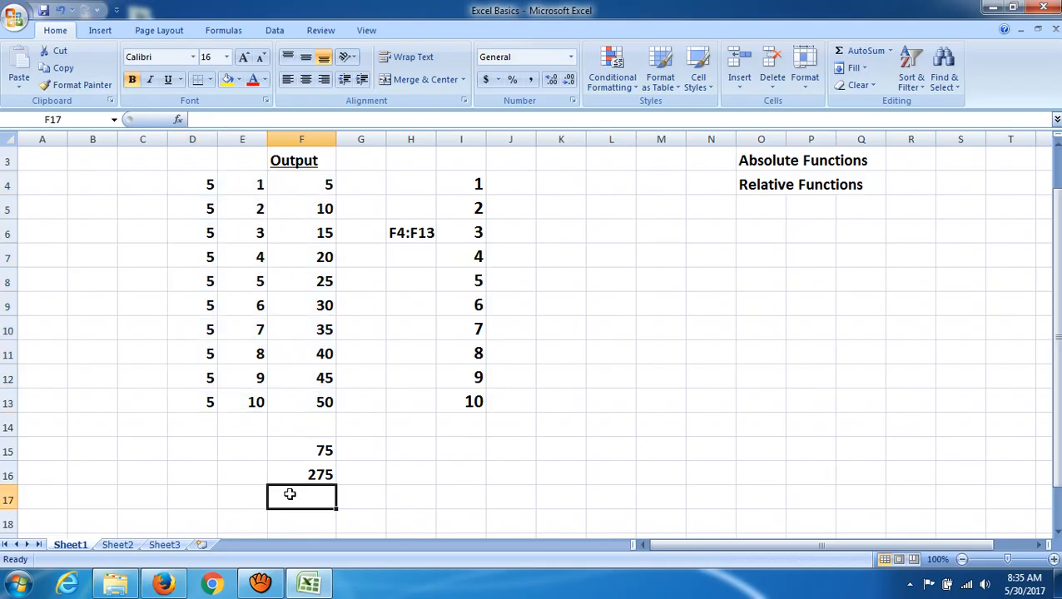
pyautogui.write('=Su')
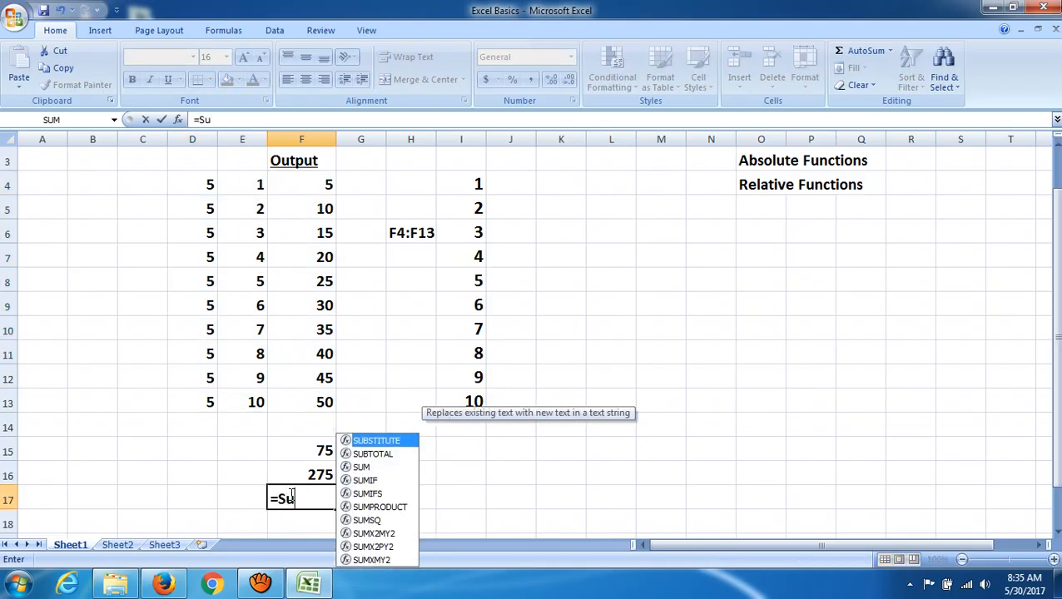
pyautogui.write('m(')
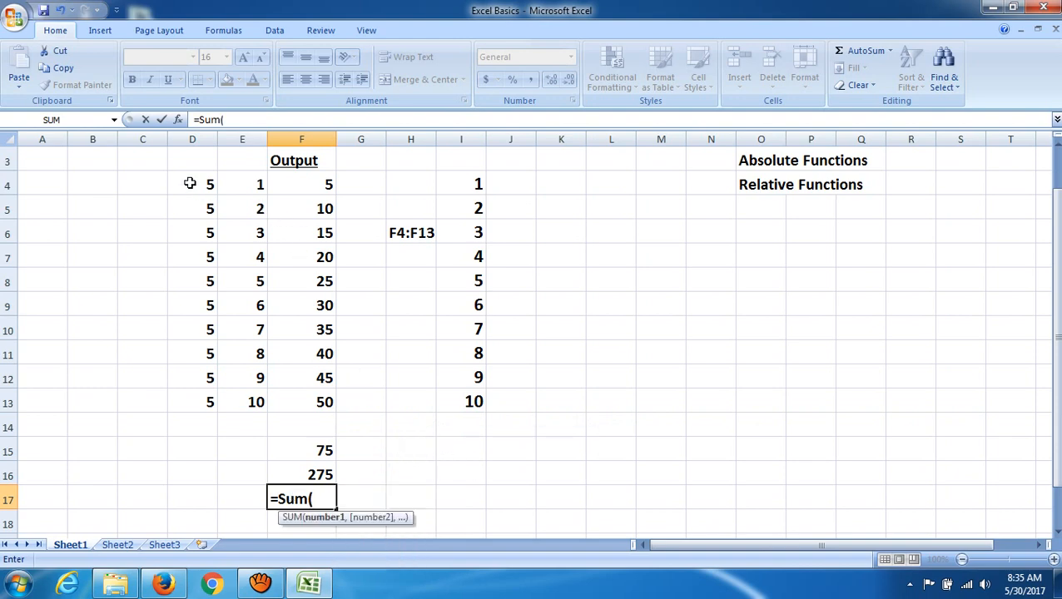
pyautogui.moveTo(190, 183); pyautogui.dragTo(306, 400)
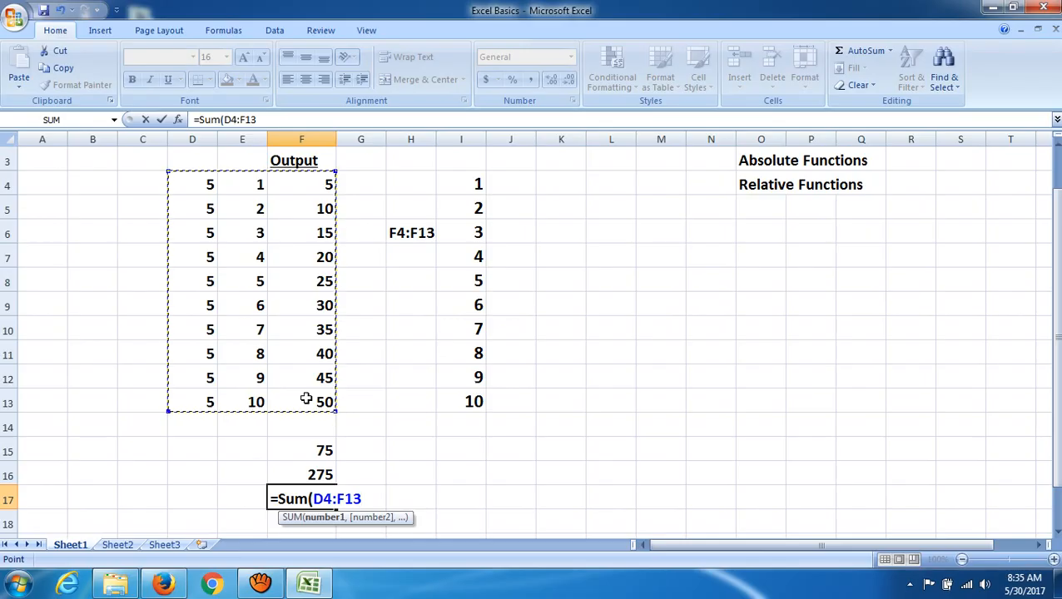
pyautogui.write(')')
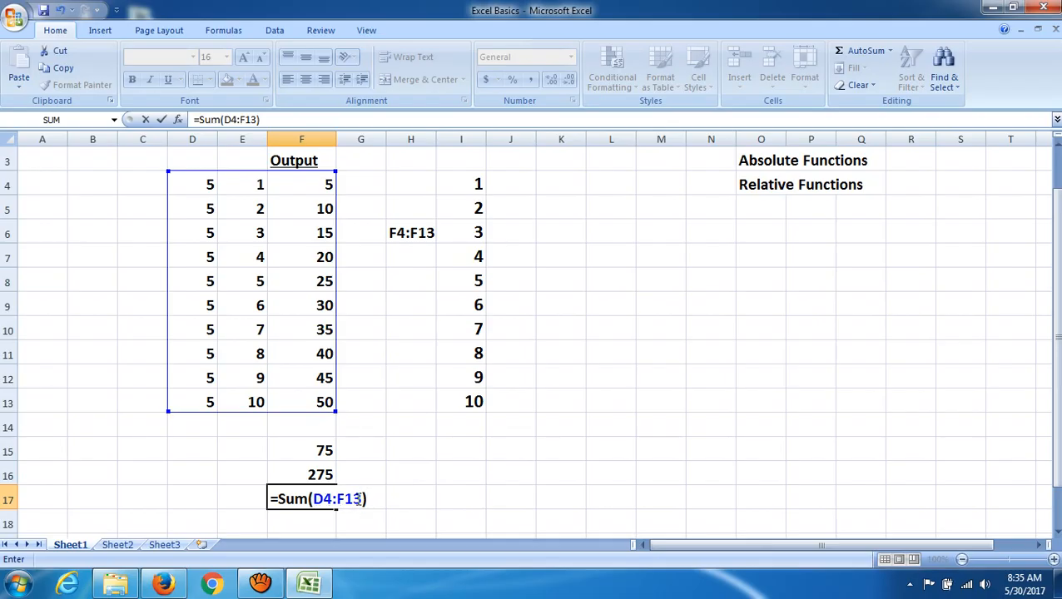
pyautogui.press('Return')
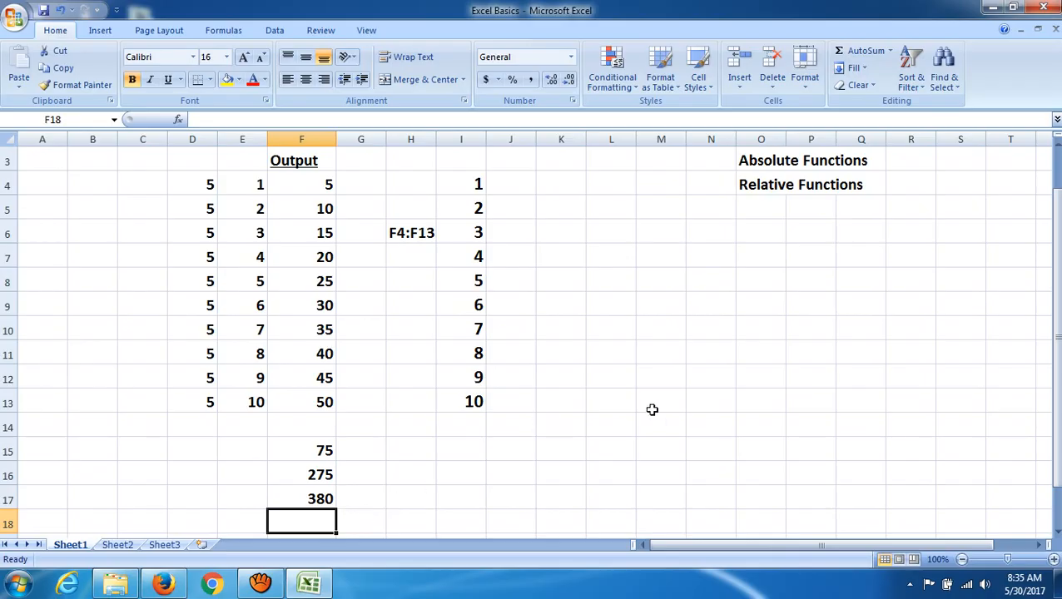
# Label the table total by entering Sum in cell E17
pyautogui.scroll(-1, 714, 417)
pyautogui.click(227, 427)
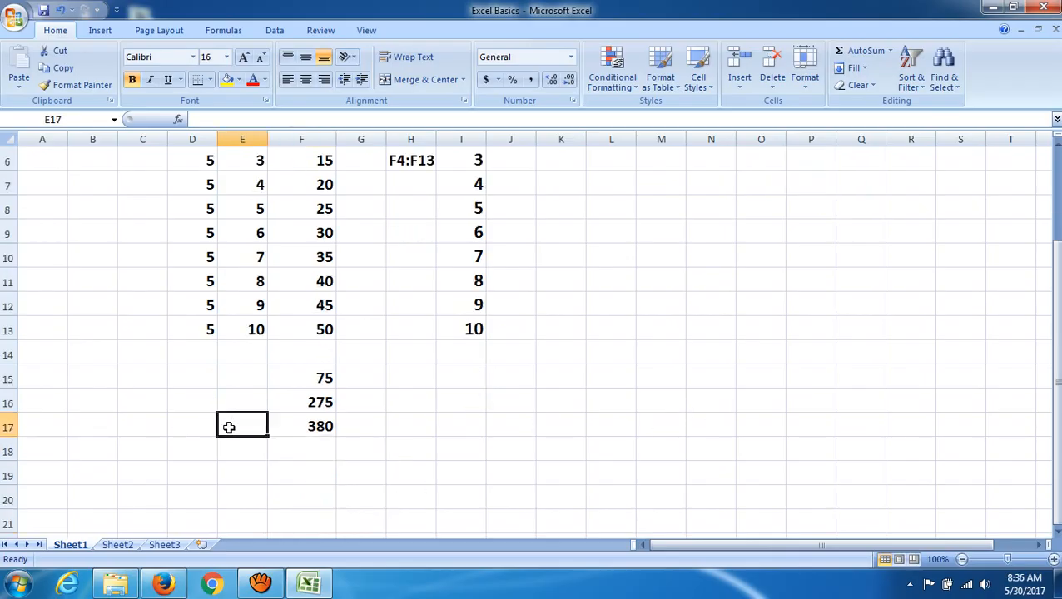
pyautogui.write('Sum')
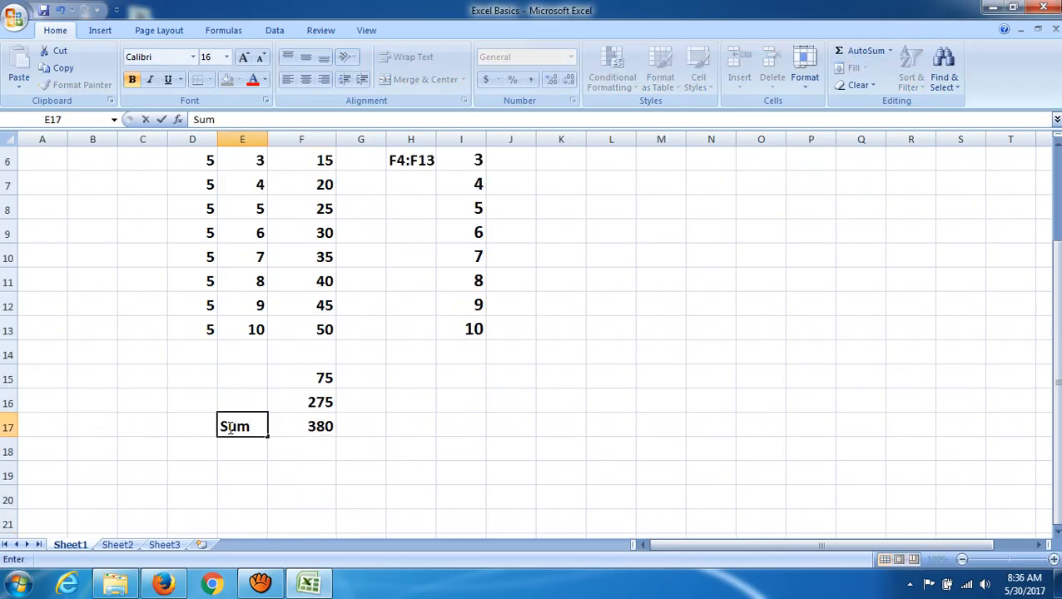
pyautogui.click(448, 408)
# Enter the label Product in cell E19 and widen column E to fit the text
pyautogui.click(254, 450)
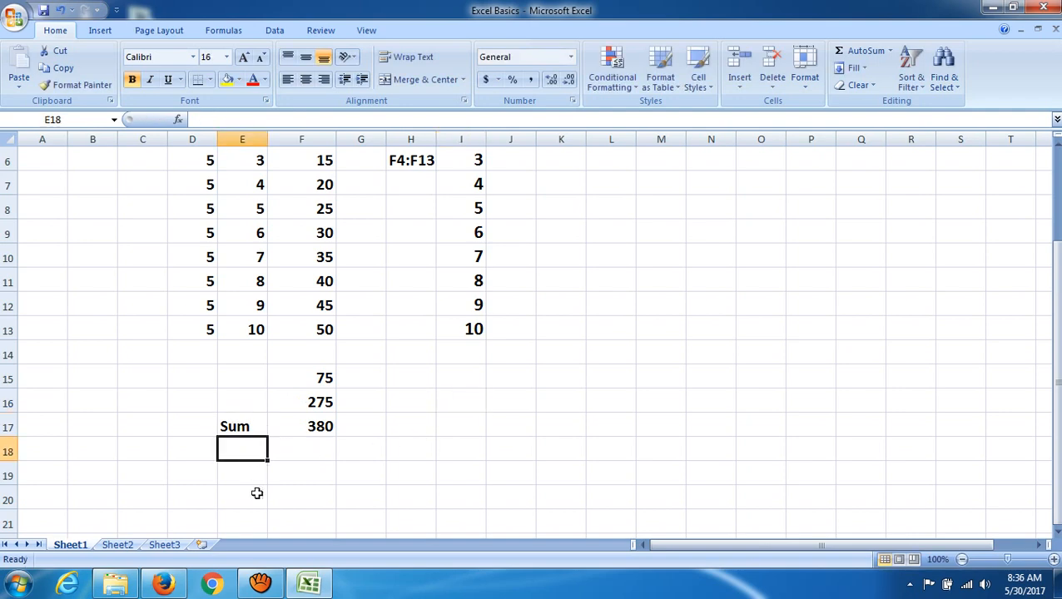
pyautogui.click(241, 472)
pyautogui.write('P')
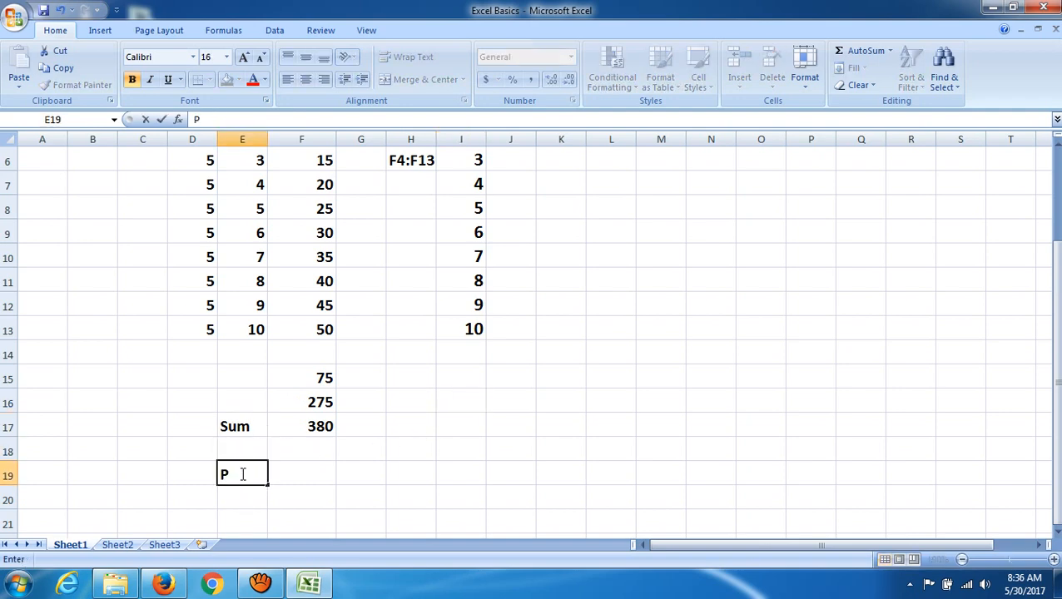
pyautogui.write('roduct')
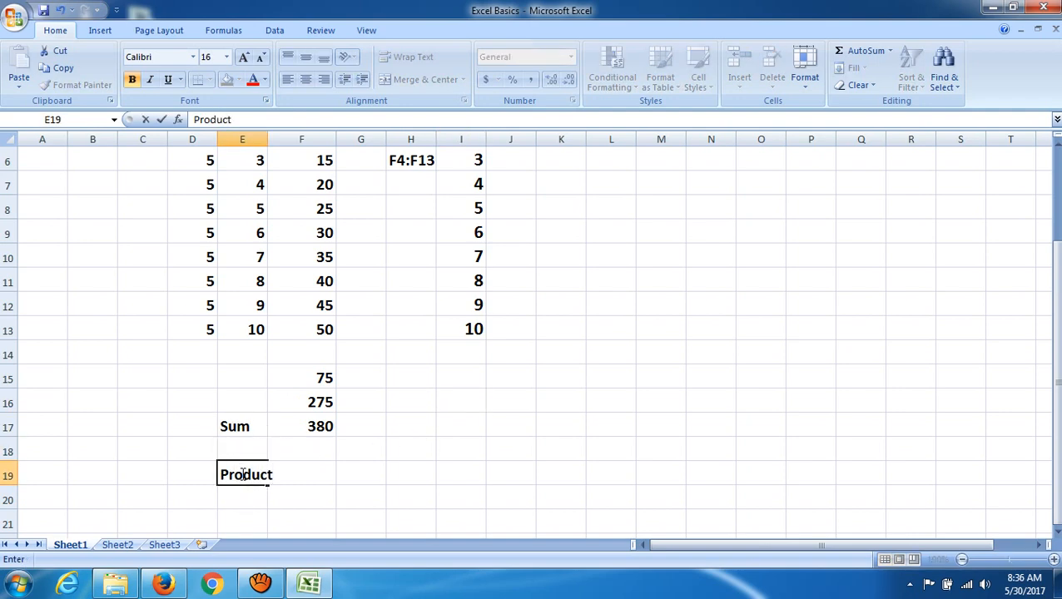
pyautogui.click(611, 422)
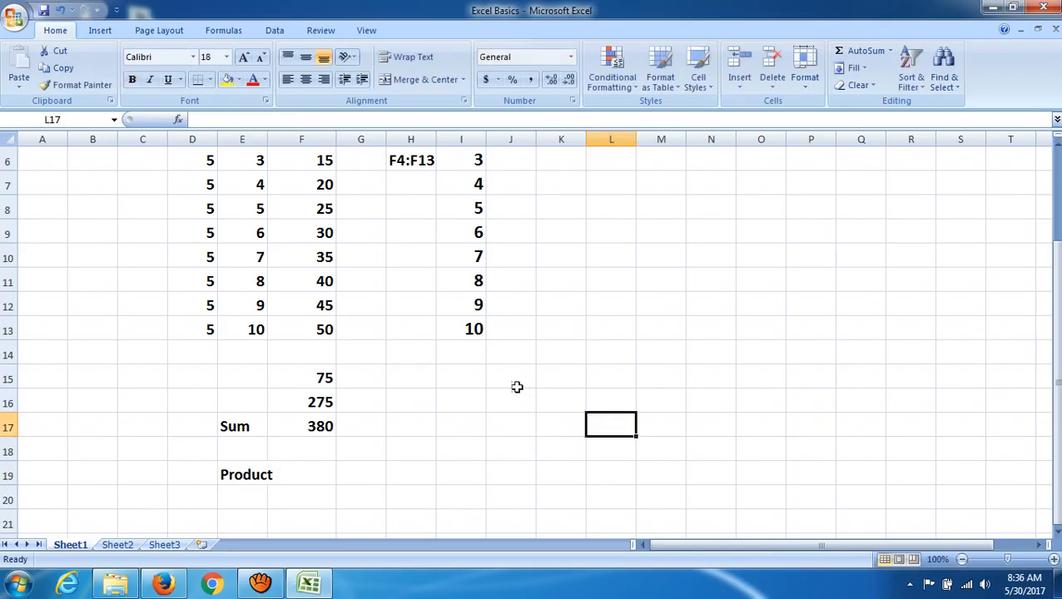
pyautogui.moveTo(267, 136); pyautogui.dragTo(281, 136)
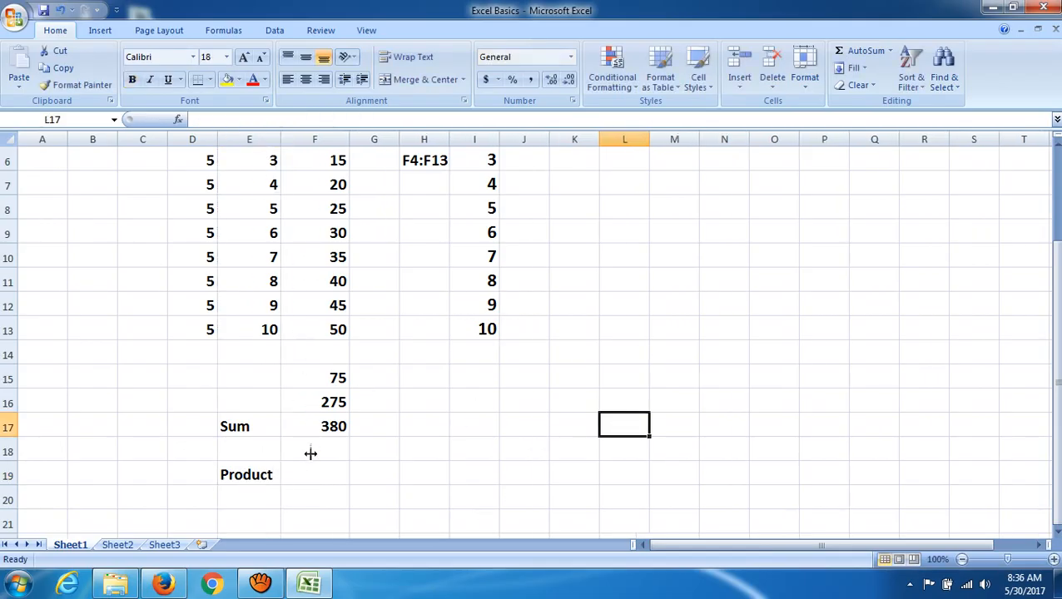
# Enter the formula =PRODUCT(D7,F10,D12,E12) in cell F19 to multiply four individual cells
pyautogui.click(315, 476)
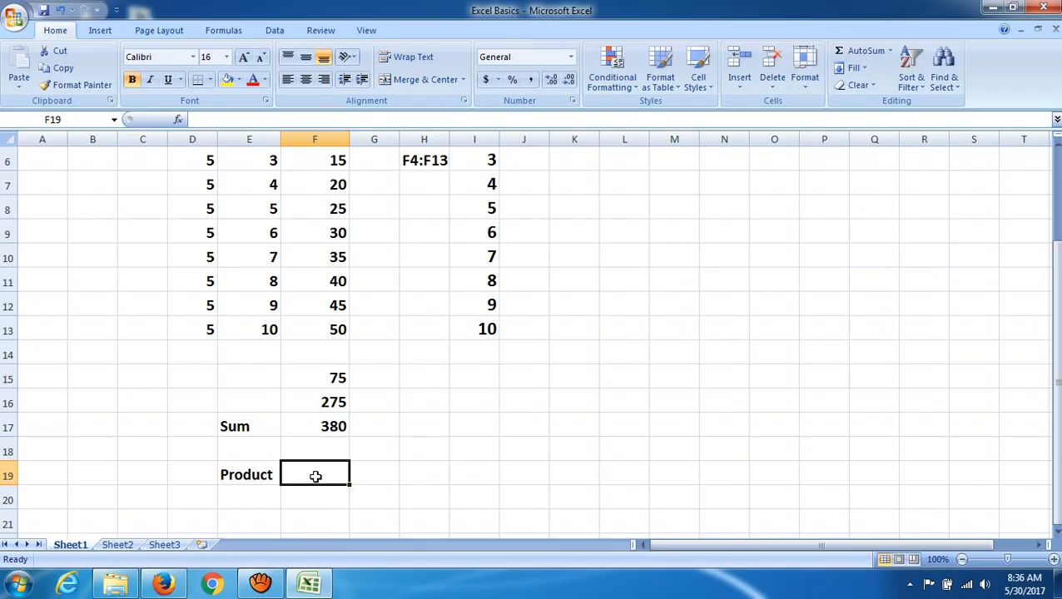
pyautogui.write('+')
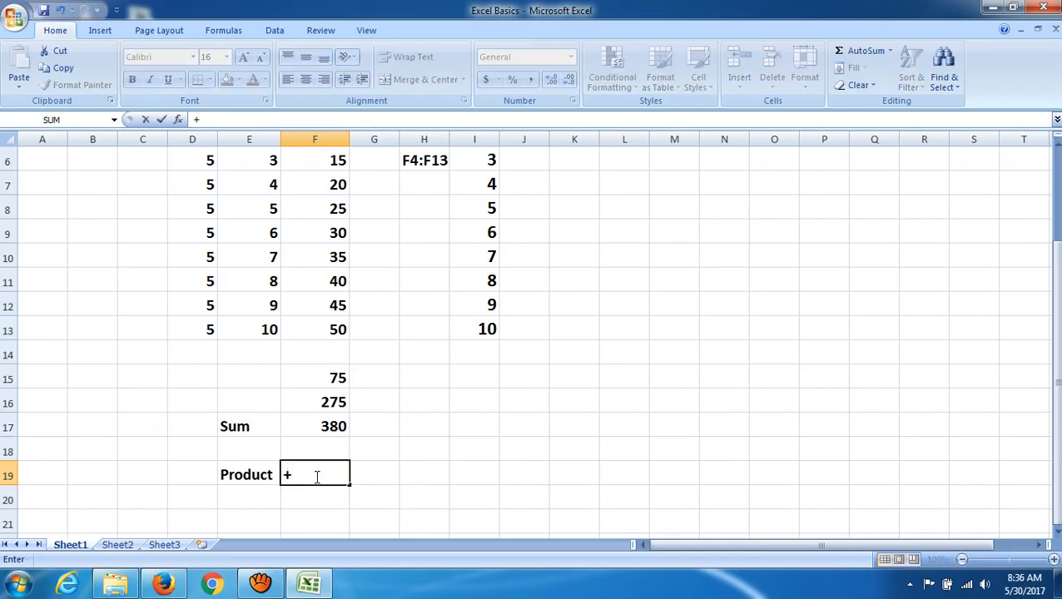
pyautogui.press('BackSpace')
pyautogui.write('=product')
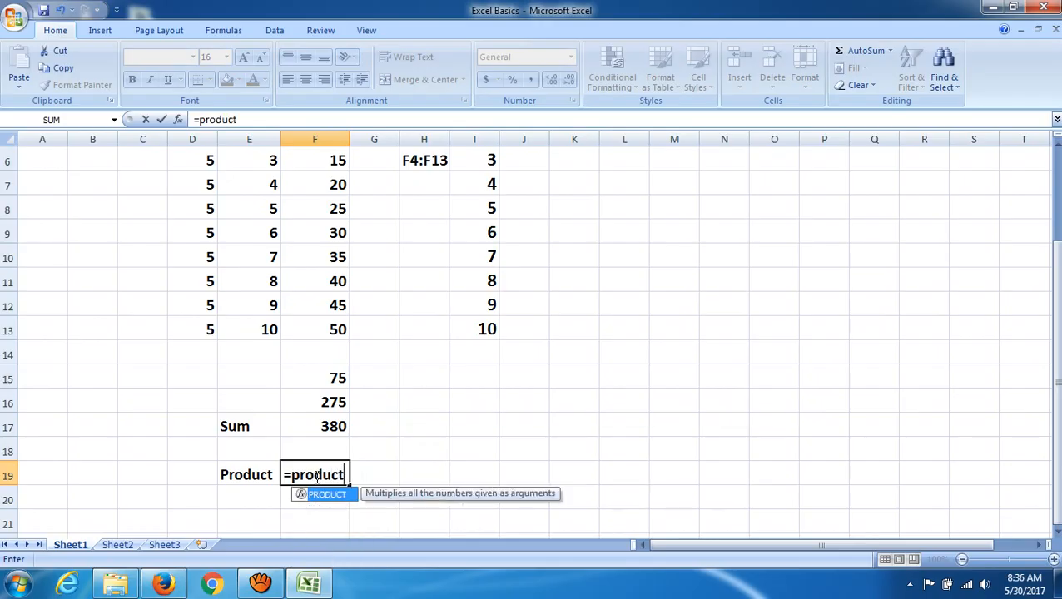
pyautogui.write('(')
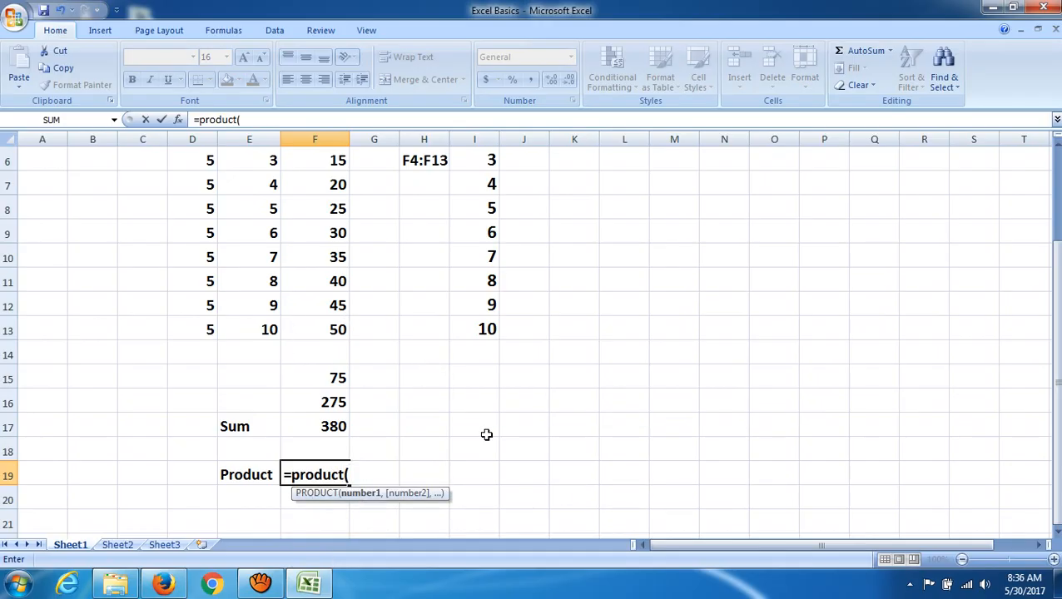
pyautogui.click(201, 182)
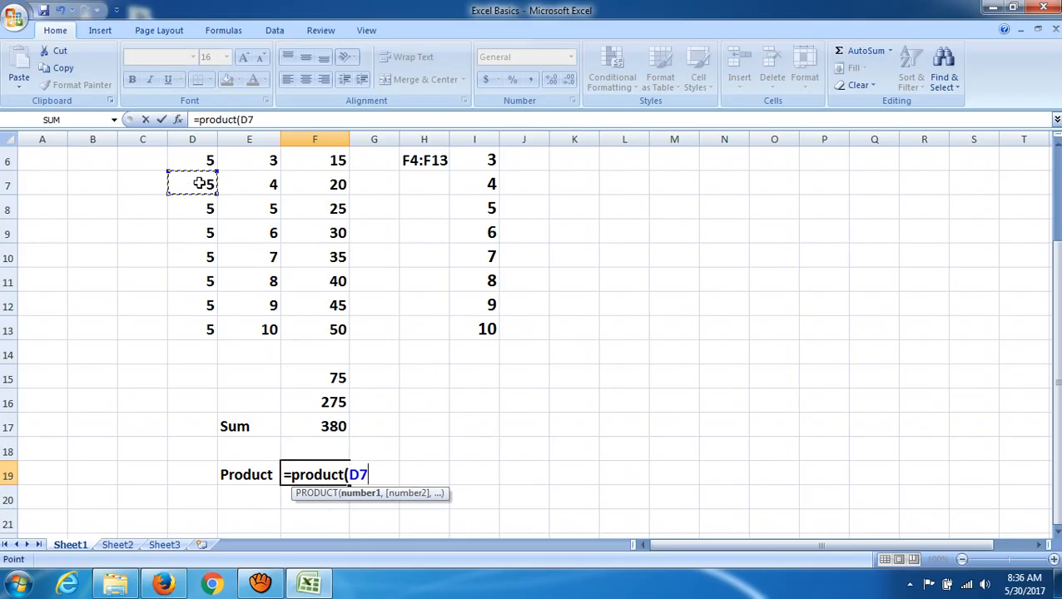
pyautogui.write(',')
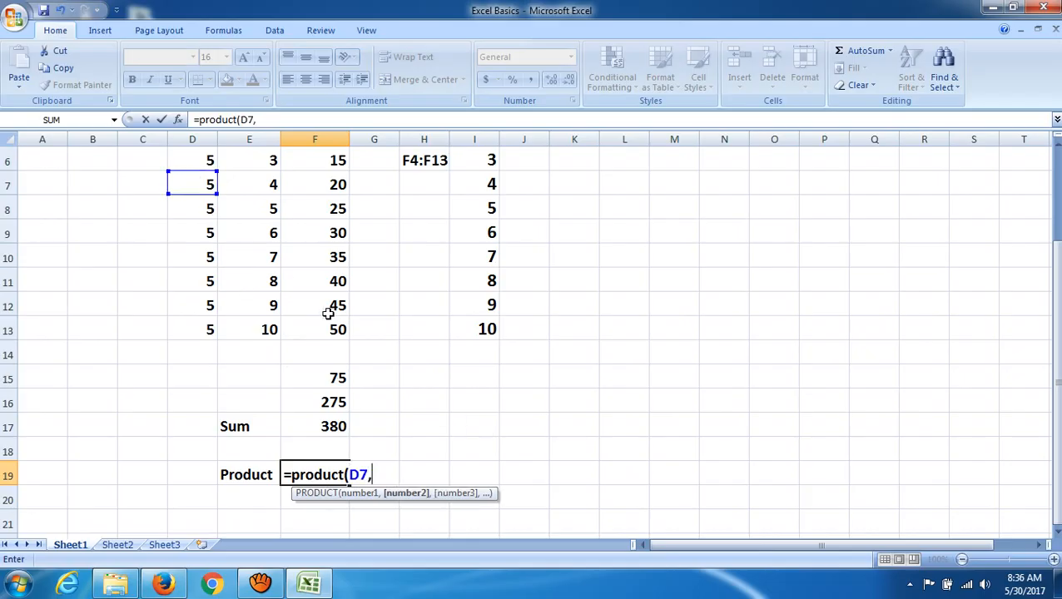
pyautogui.click(328, 257)
pyautogui.write(',')
pyautogui.click(200, 305)
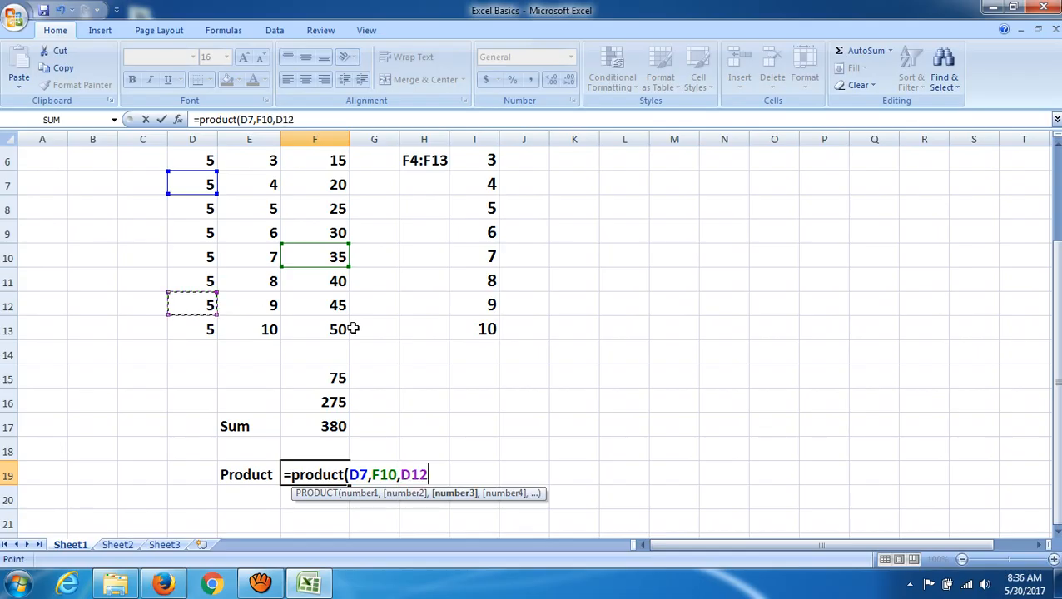
pyautogui.write(',')
pyautogui.click(271, 303)
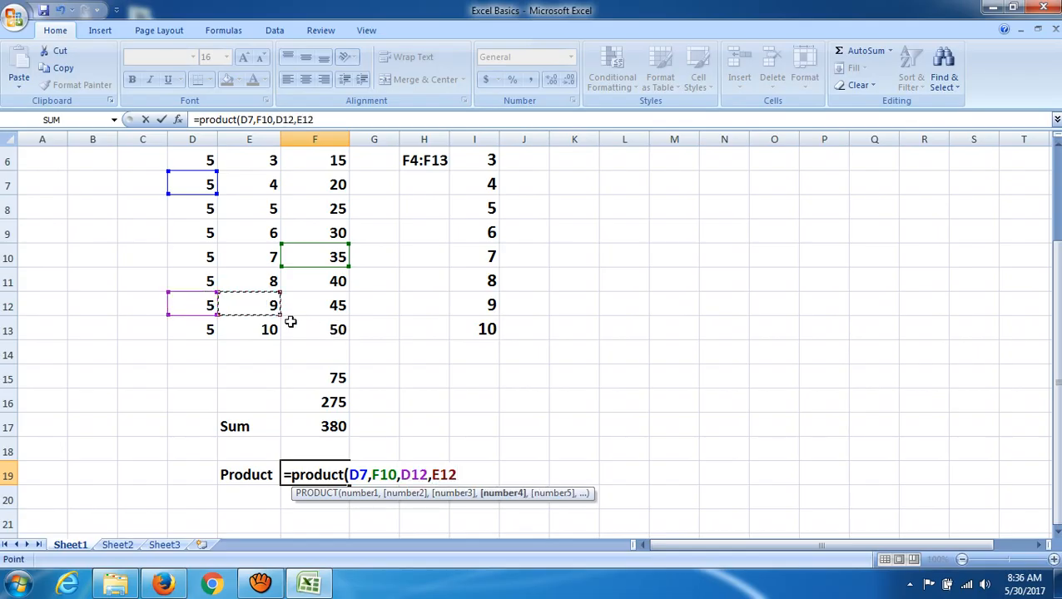
pyautogui.write(')')
pyautogui.press('Return')
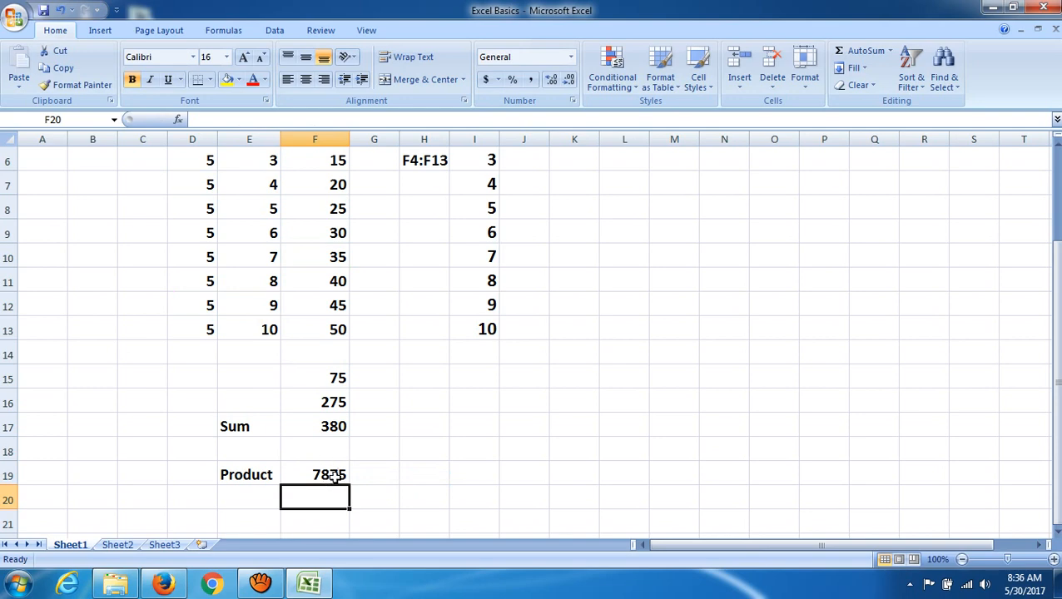
# Enter the formula =PRODUCT(D4:F7) in cell F20 and widen column F to fit the whole number
pyautogui.scroll(-1, 478, 472)
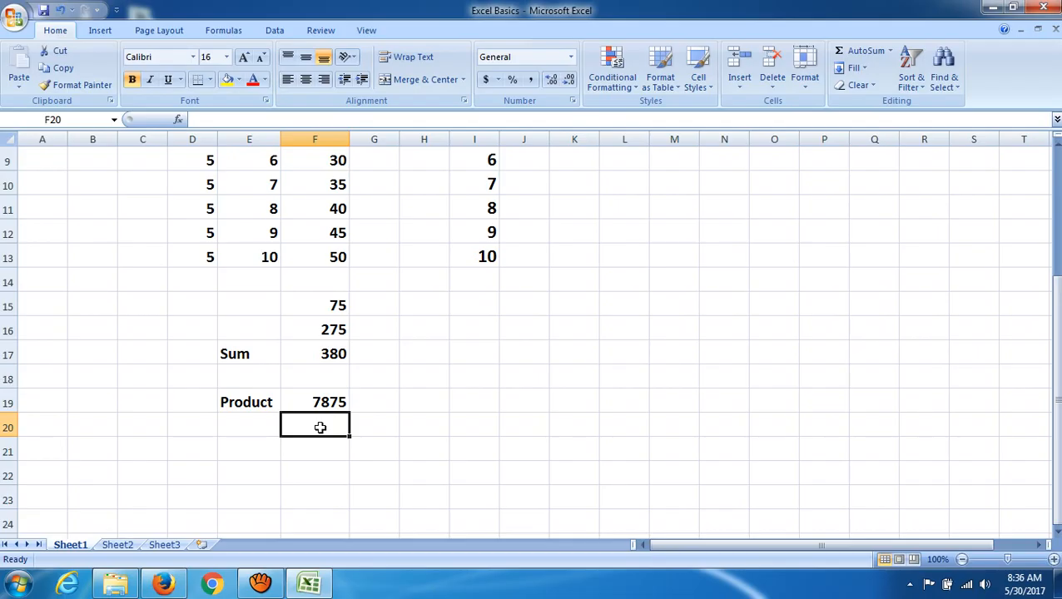
pyautogui.write('=')
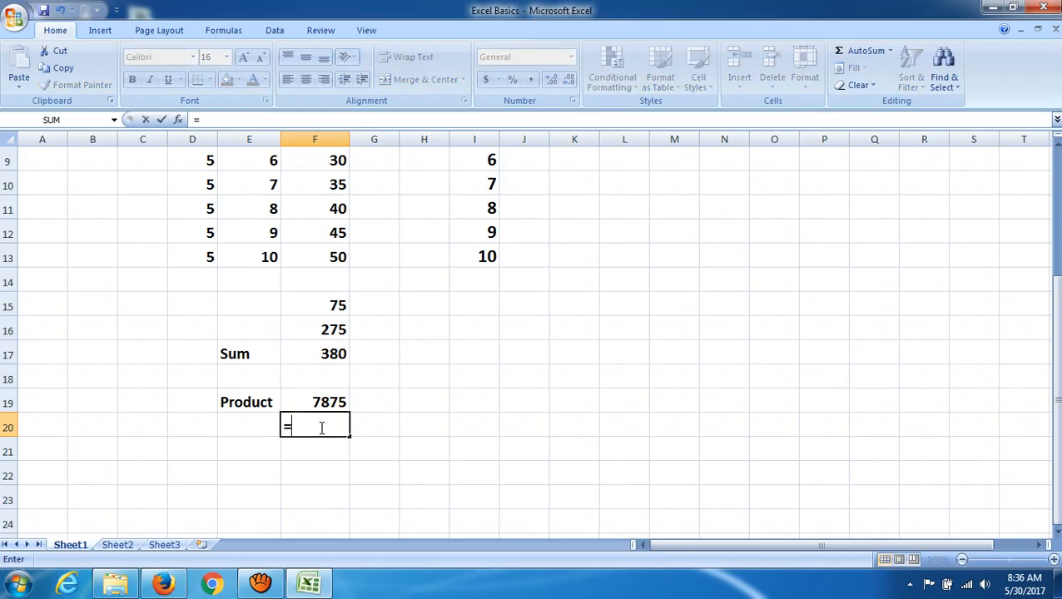
pyautogui.write('product')
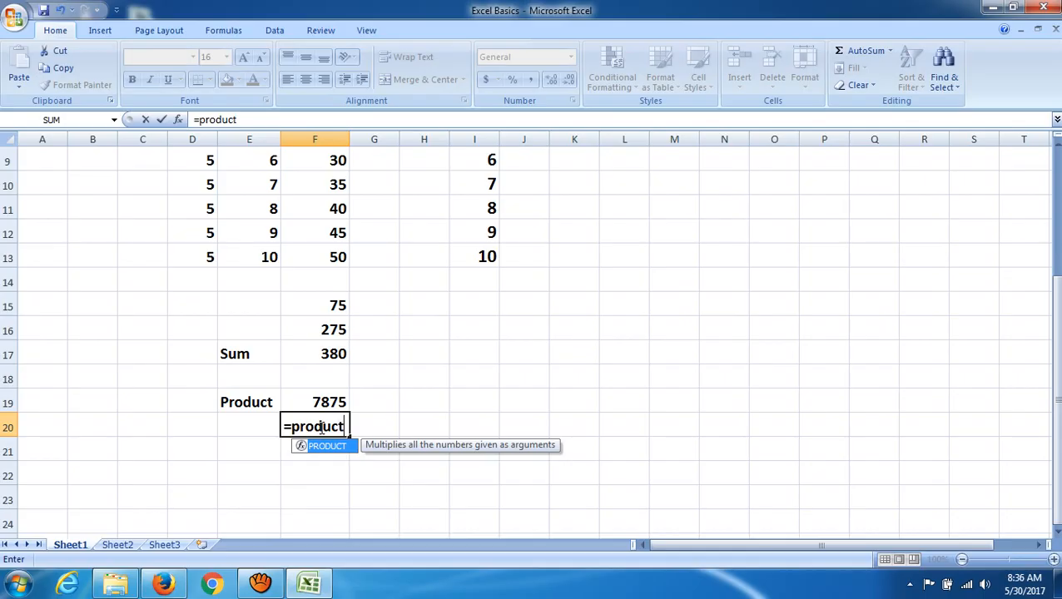
pyautogui.write('(')
pyautogui.scroll(1, 553, 389)
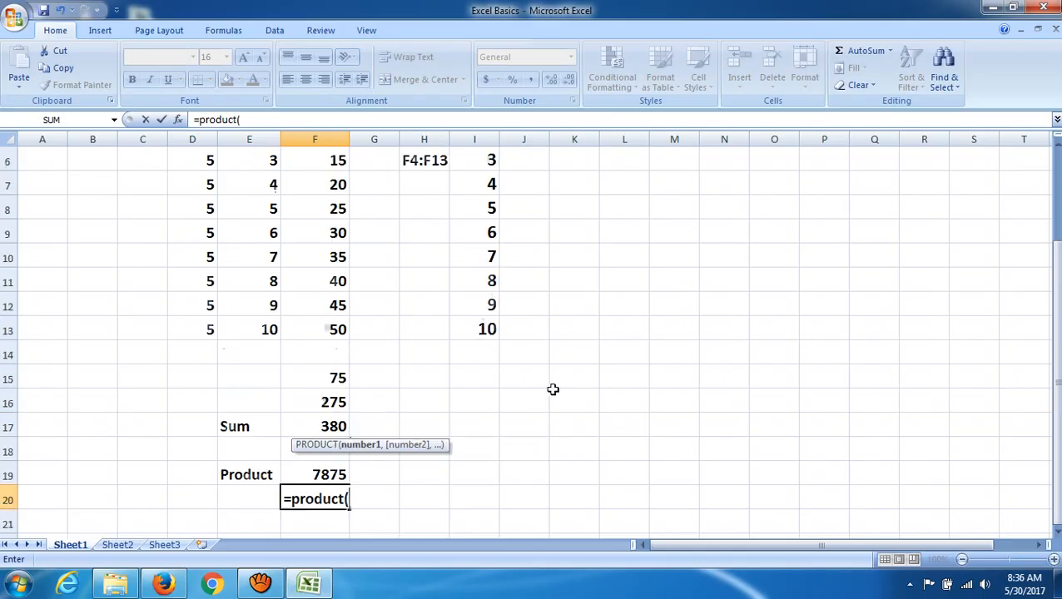
pyautogui.scroll(1, 553, 388)
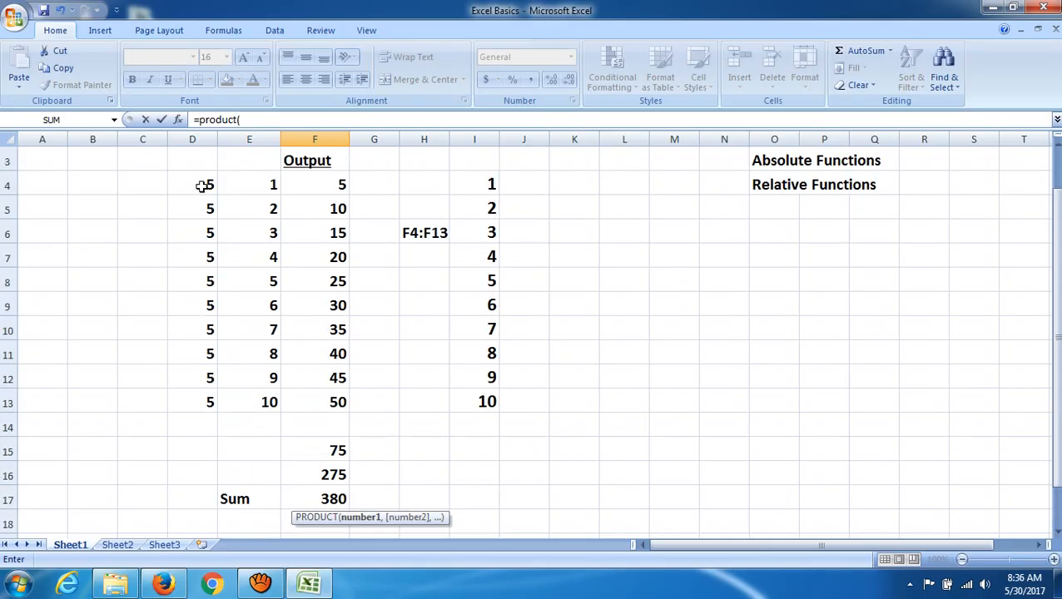
pyautogui.moveTo(185, 174); pyautogui.dragTo(322, 251)
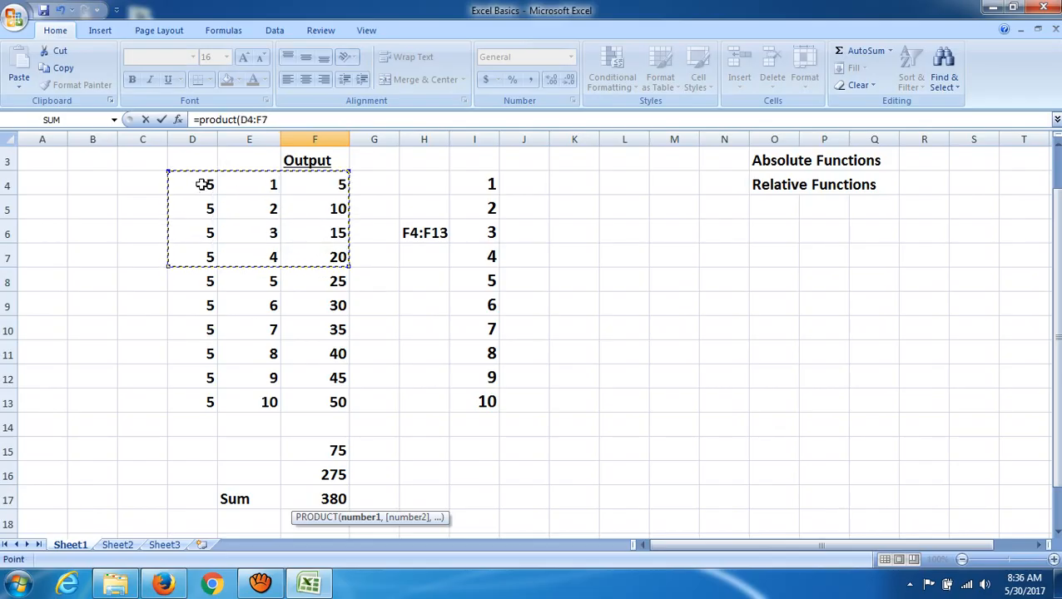
pyautogui.scroll(-2, 476, 436)
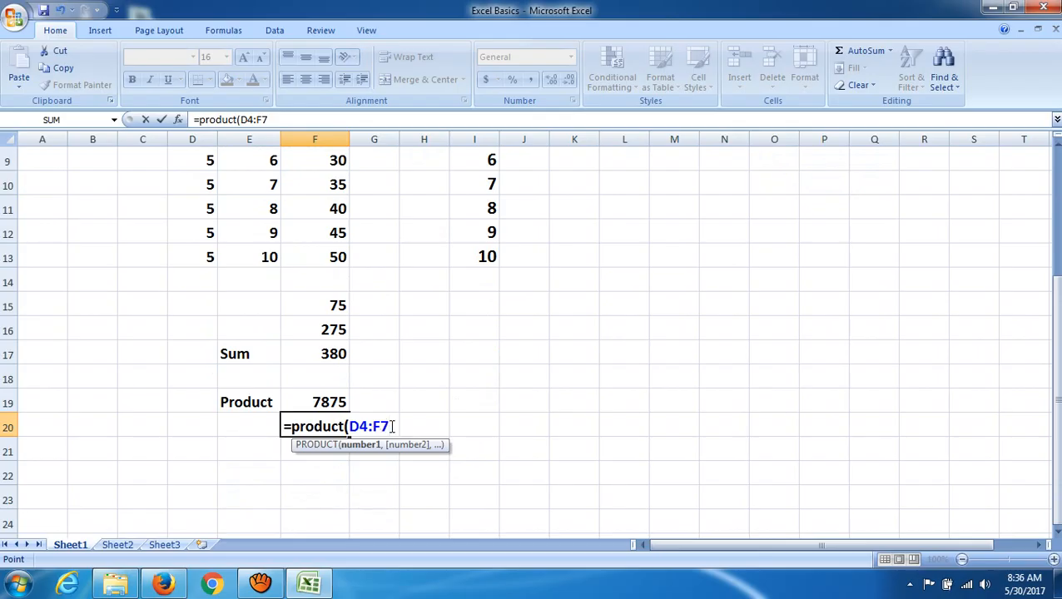
pyautogui.write(')')
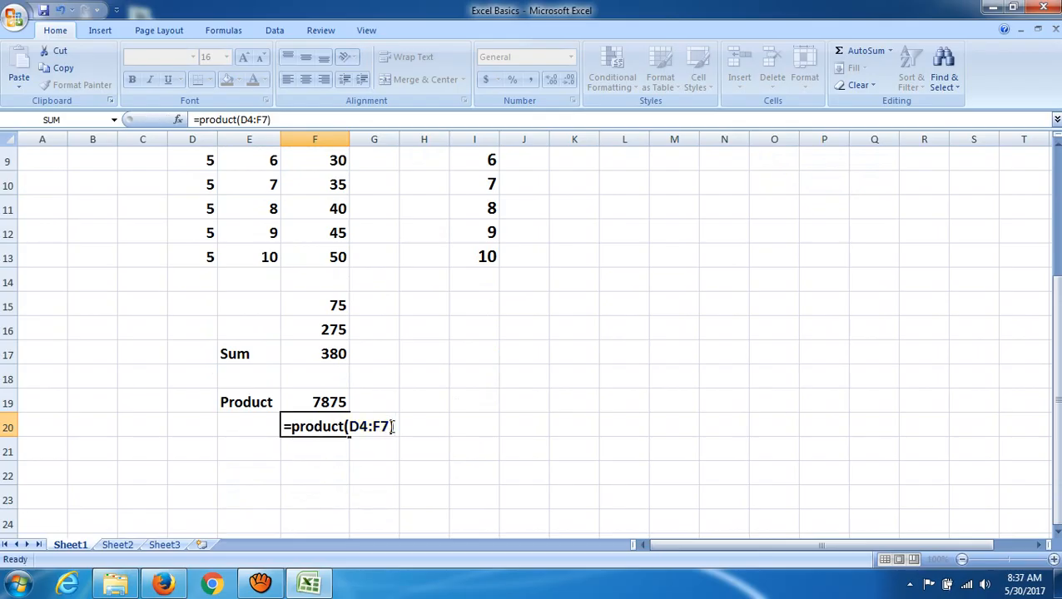
pyautogui.press('Return')
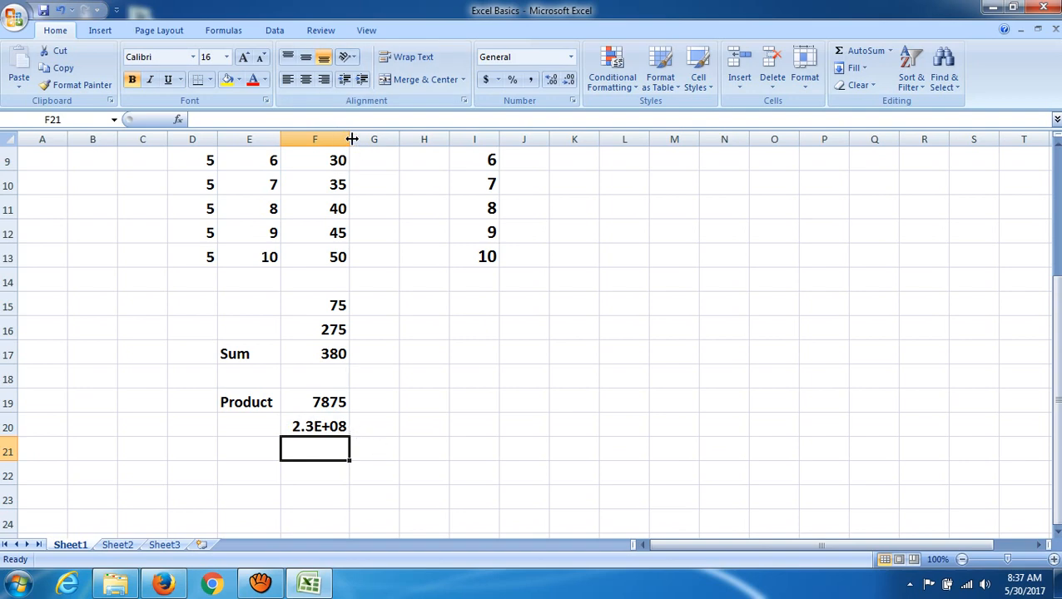
pyautogui.moveTo(351, 139); pyautogui.dragTo(384, 139)
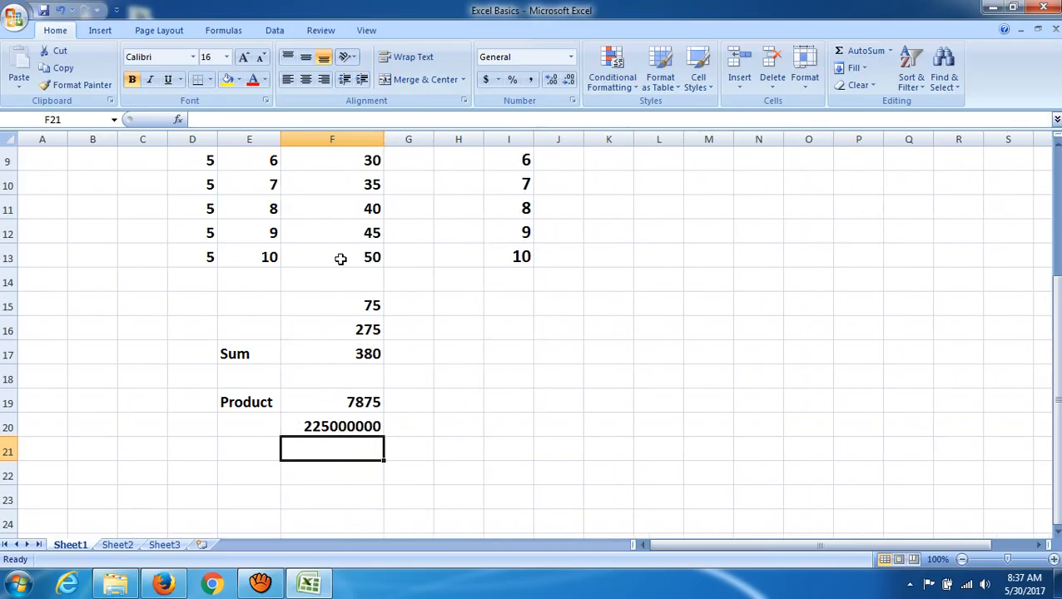
pyautogui.scroll(1, 509, 391)
pyautogui.scroll(-1, 510, 391)
pyautogui.scroll(1, 500, 451)
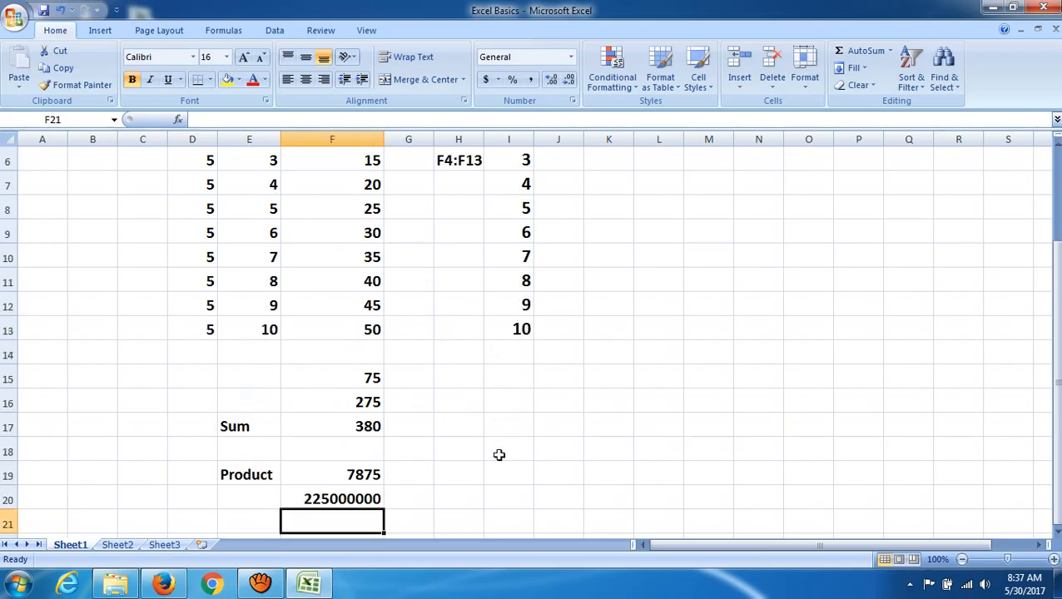
pyautogui.scroll(-1, 500, 455)
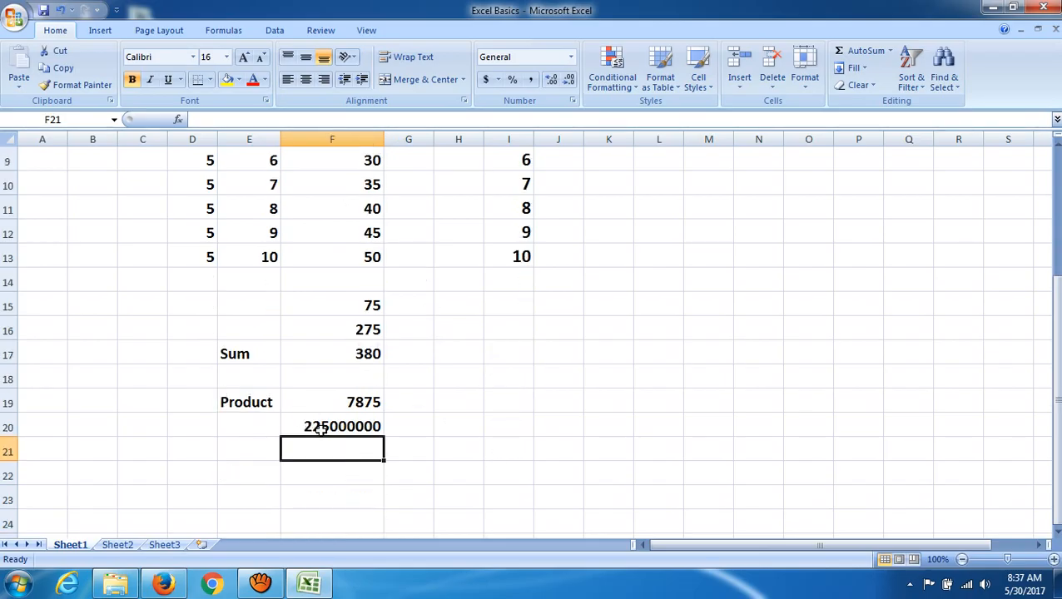
pyautogui.scroll(2, 420, 489)
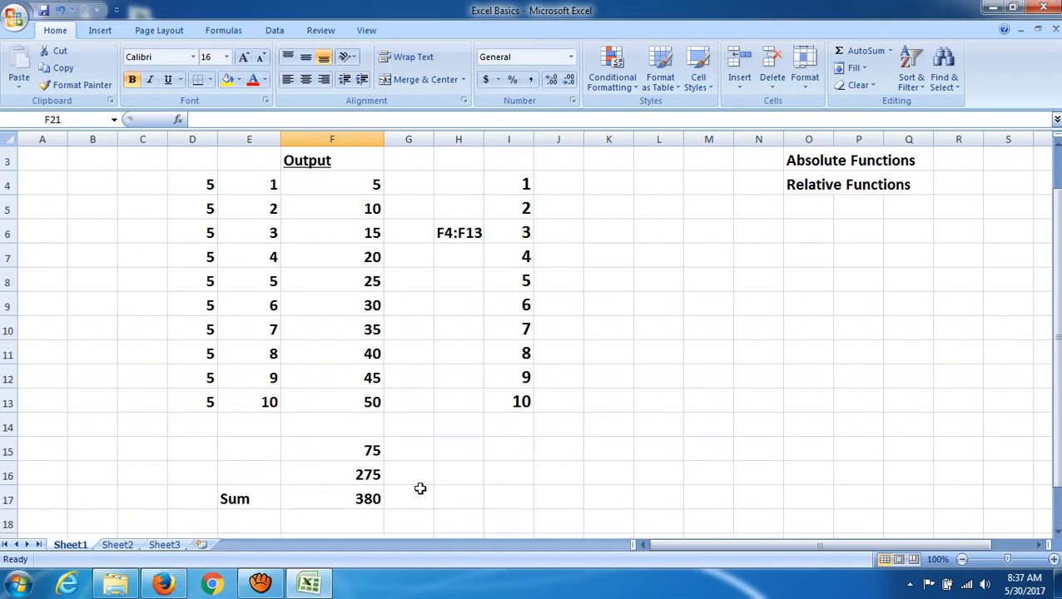
# Look over the multiplication table, its sums and products, and the empty rows below them
pyautogui.scroll(-1, 420, 489)
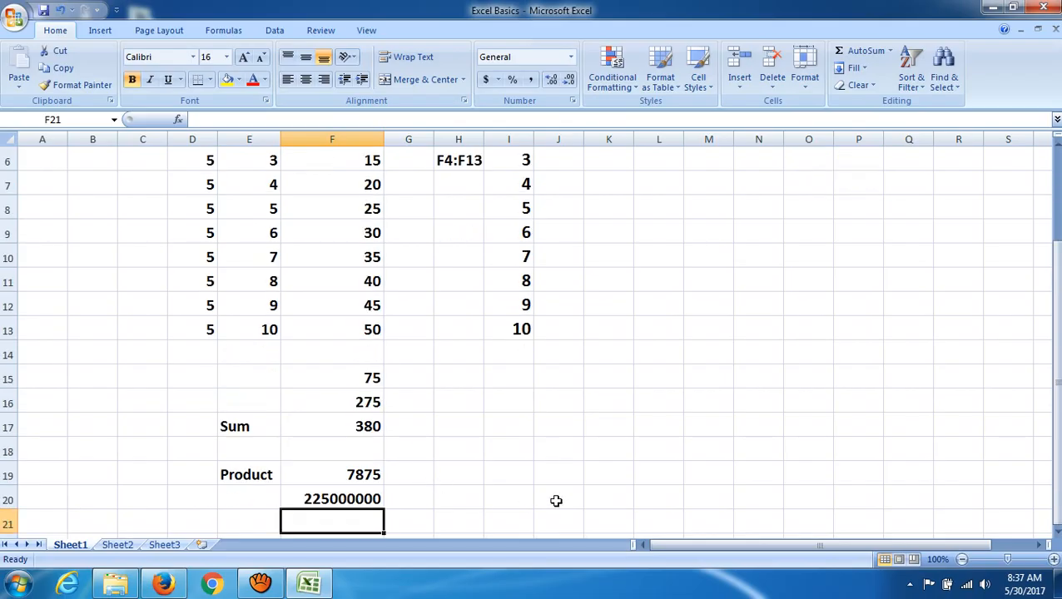
pyautogui.scroll(-1, 555, 501)
pyautogui.scroll(3, 556, 501)
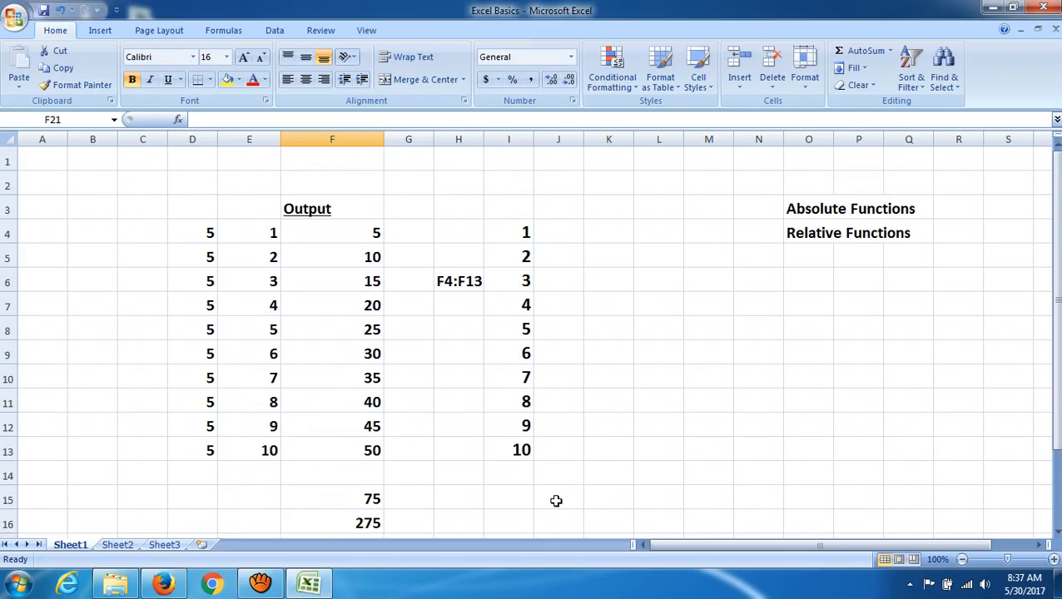
pyautogui.scroll(-1, 556, 501)
pyautogui.scroll(1, 556, 501)
pyautogui.scroll(-1, 599, 506)
pyautogui.scroll(1, 600, 505)
pyautogui.scroll(-1, 600, 505)
pyautogui.scroll(-3, 601, 436)
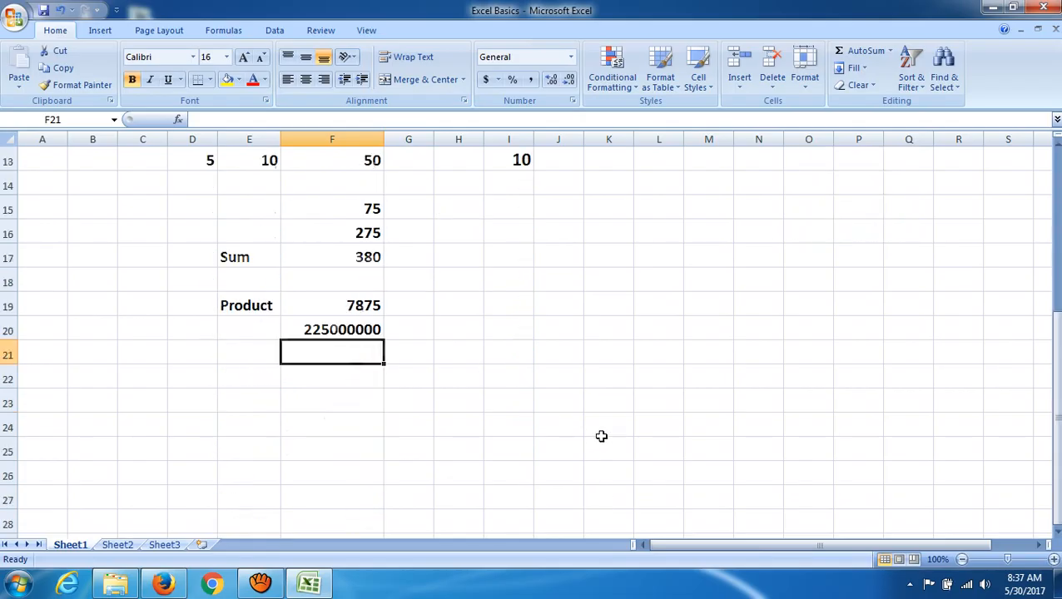
pyautogui.scroll(-4, 600, 436)
pyautogui.scroll(2, 601, 436)
pyautogui.scroll(-7, 601, 437)
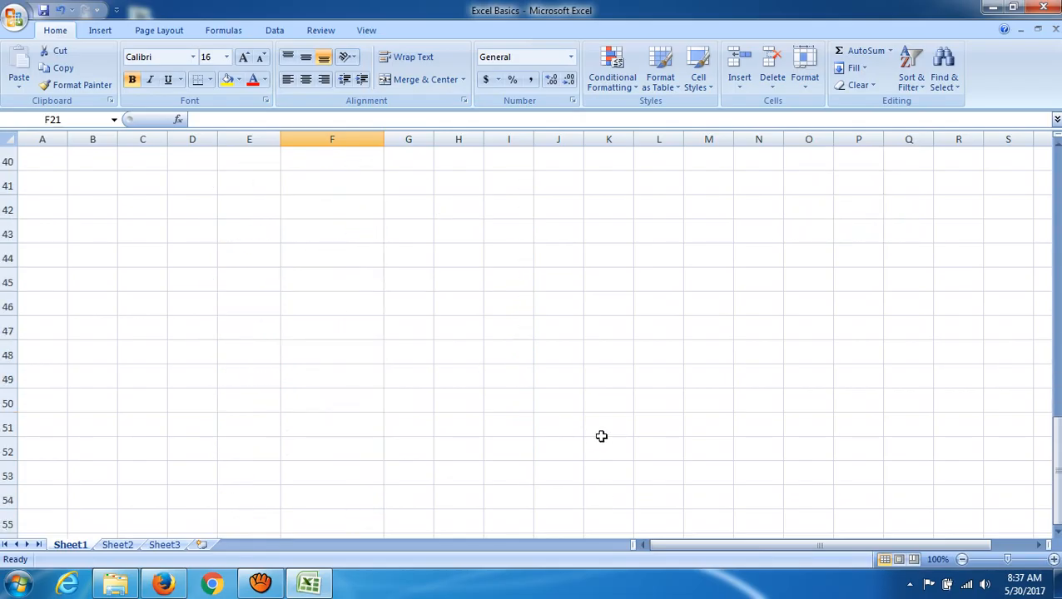
# Enter the sample text dgdfh in cell F48, far below the table
pyautogui.click(353, 363)
pyautogui.write('dgdfh')
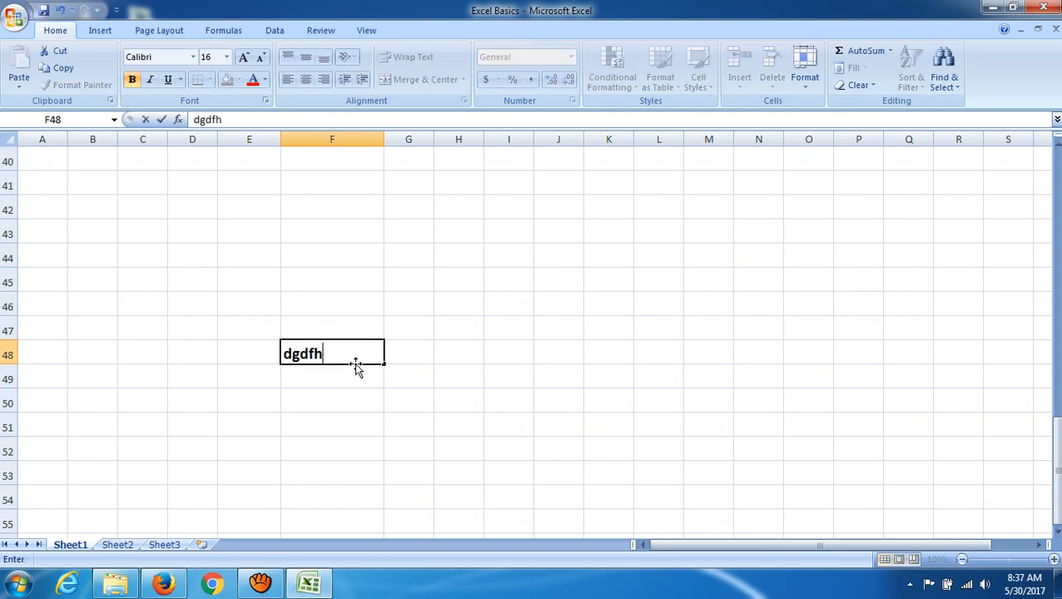
pyautogui.scroll(13, 508, 423)
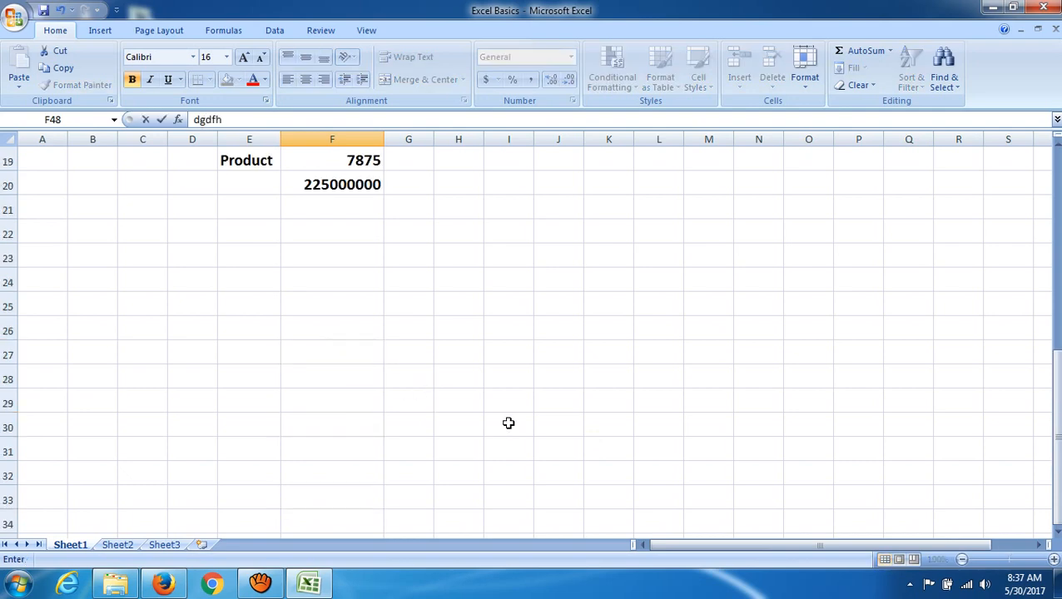
# Try to name the Output values in F4:F13 as Range 1
pyautogui.moveTo(358, 235); pyautogui.dragTo(362, 451)
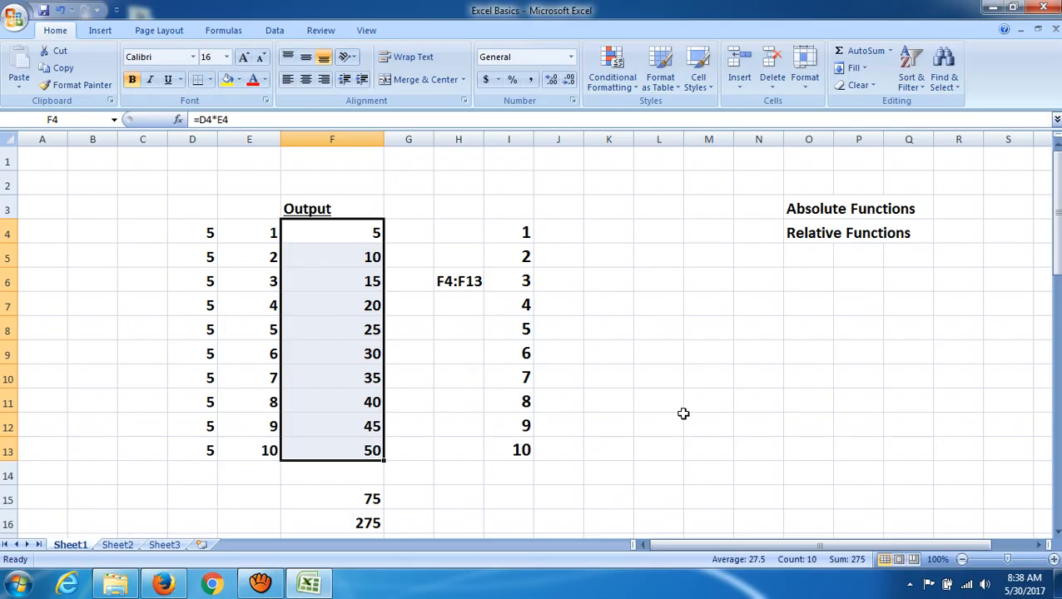
pyautogui.click(682, 413)
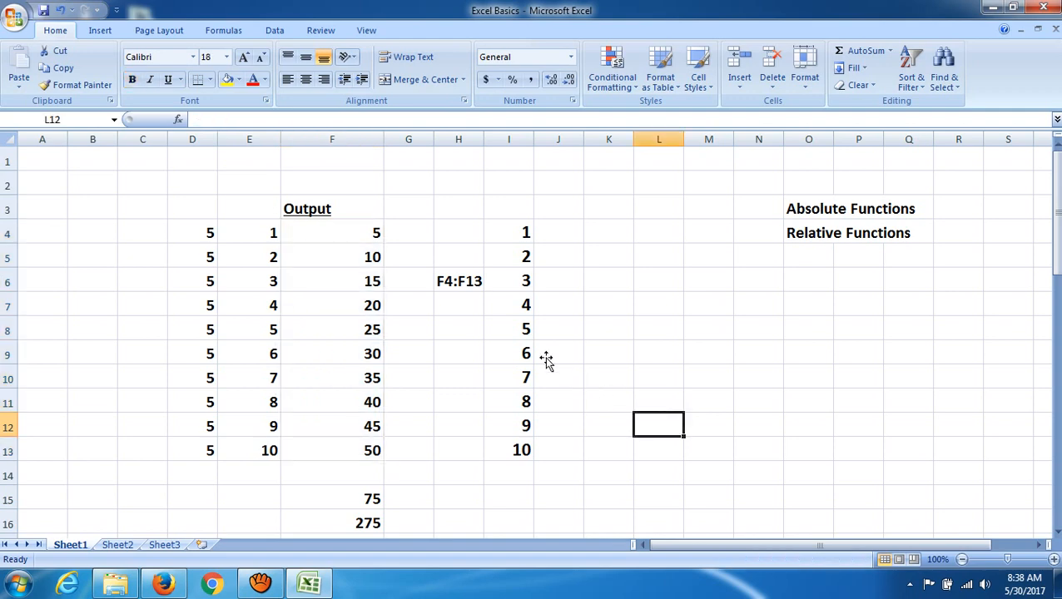
pyautogui.moveTo(357, 232); pyautogui.dragTo(366, 446)
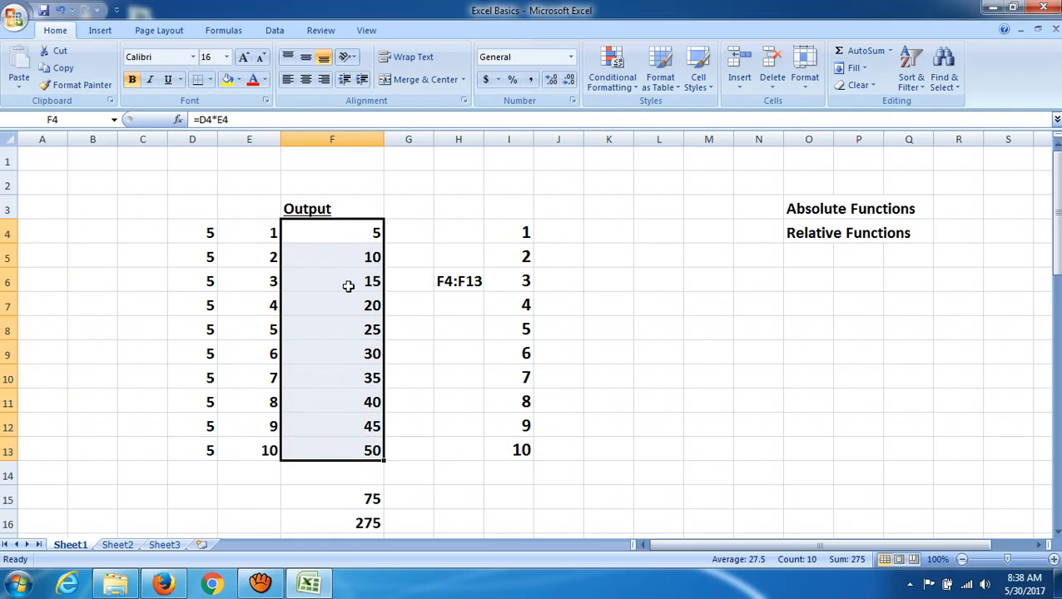
pyautogui.click(60, 119)
pyautogui.write('Range 1')
pyautogui.press('Return')
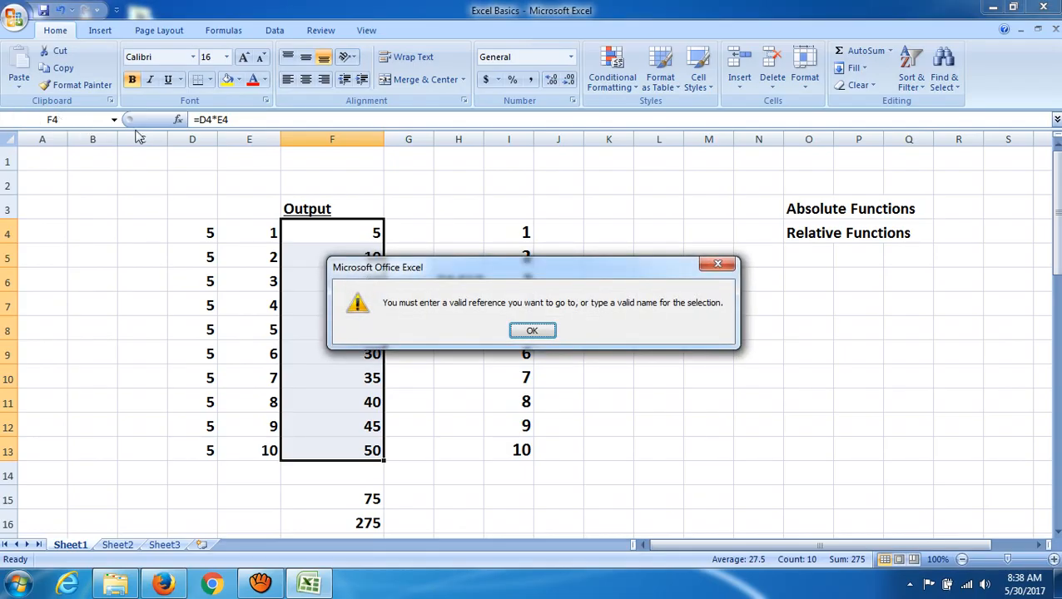
pyautogui.click(531, 331)
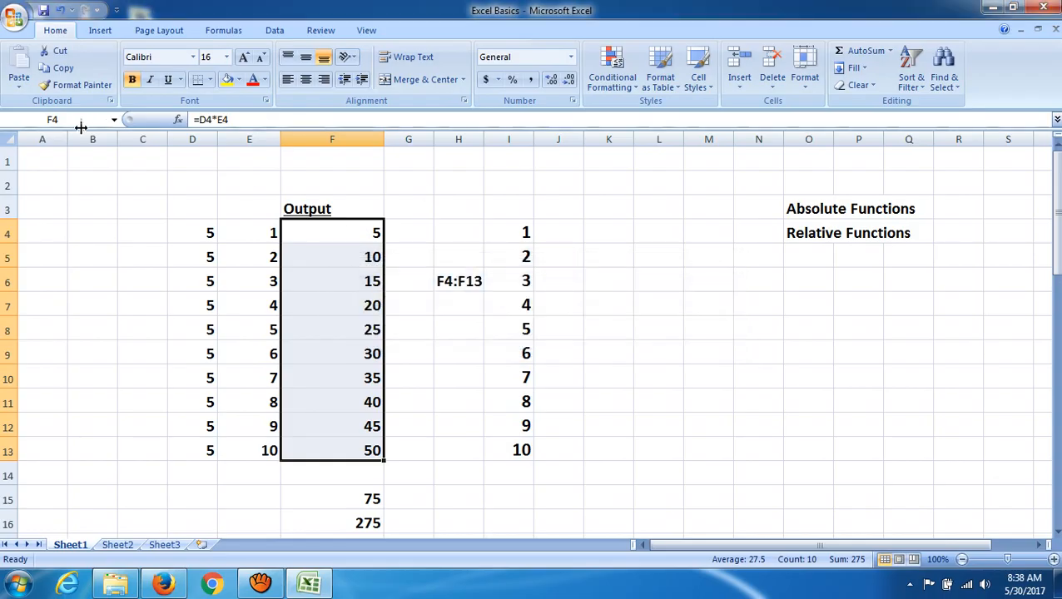
pyautogui.click(64, 118)
pyautogui.press('BackSpace')
pyautogui.press('Return')
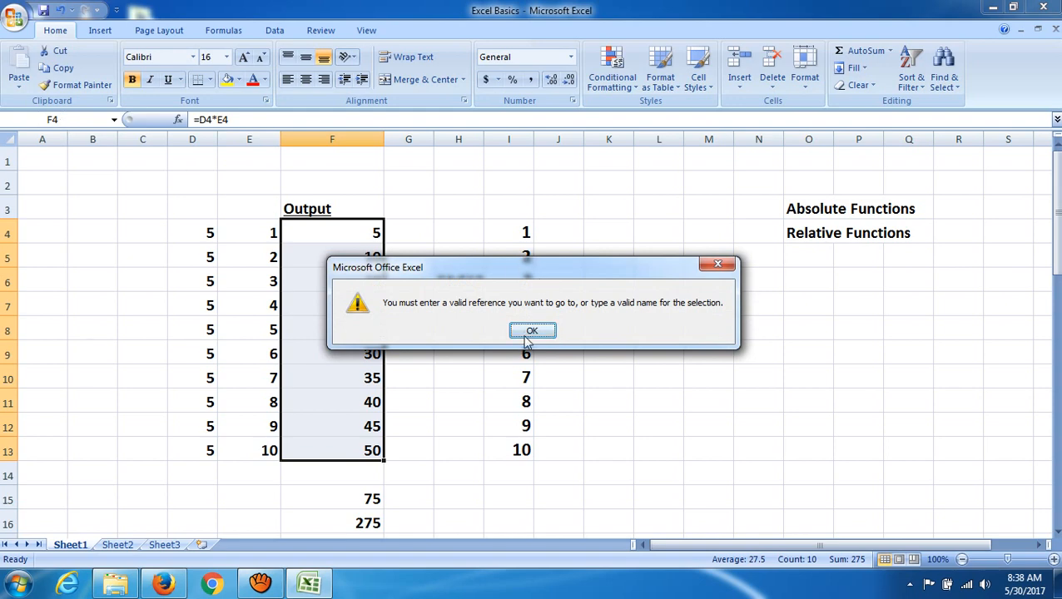
pyautogui.click(527, 333)
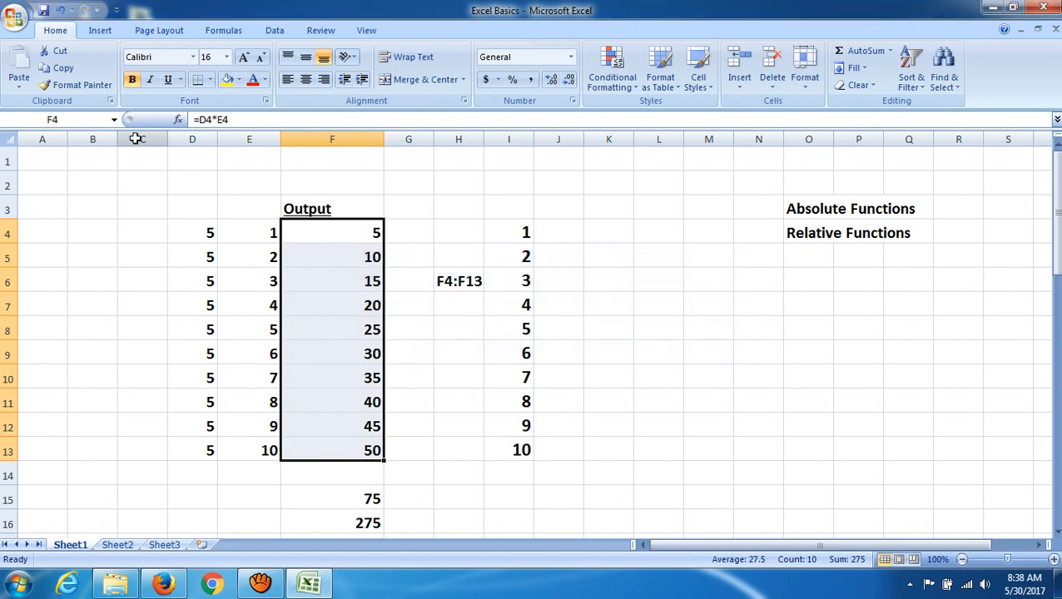
# Try to name the selected range F4:F13 as sum
pyautogui.click(64, 118)
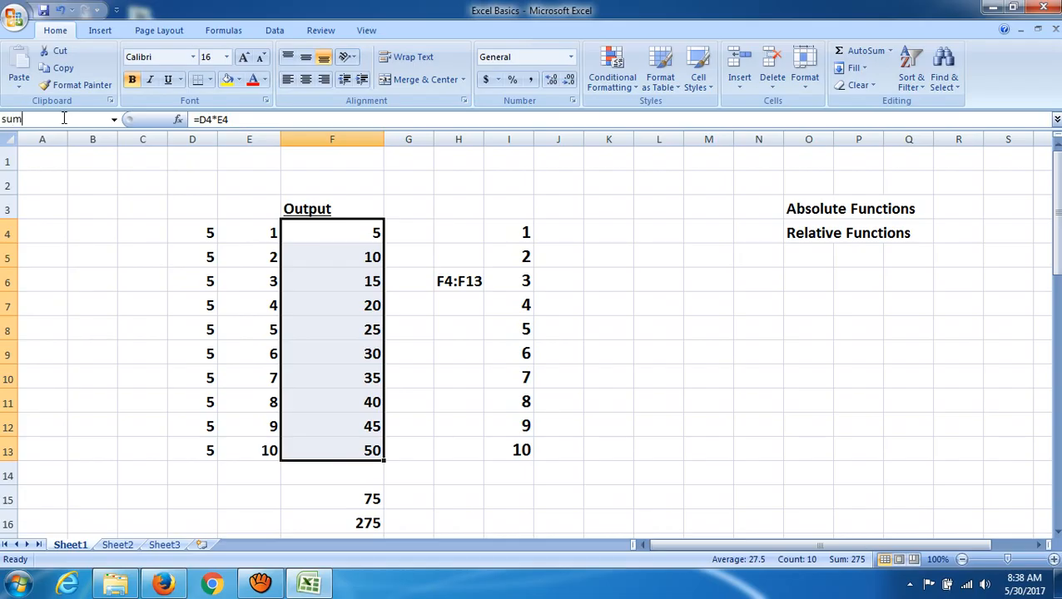
pyautogui.press('Return')
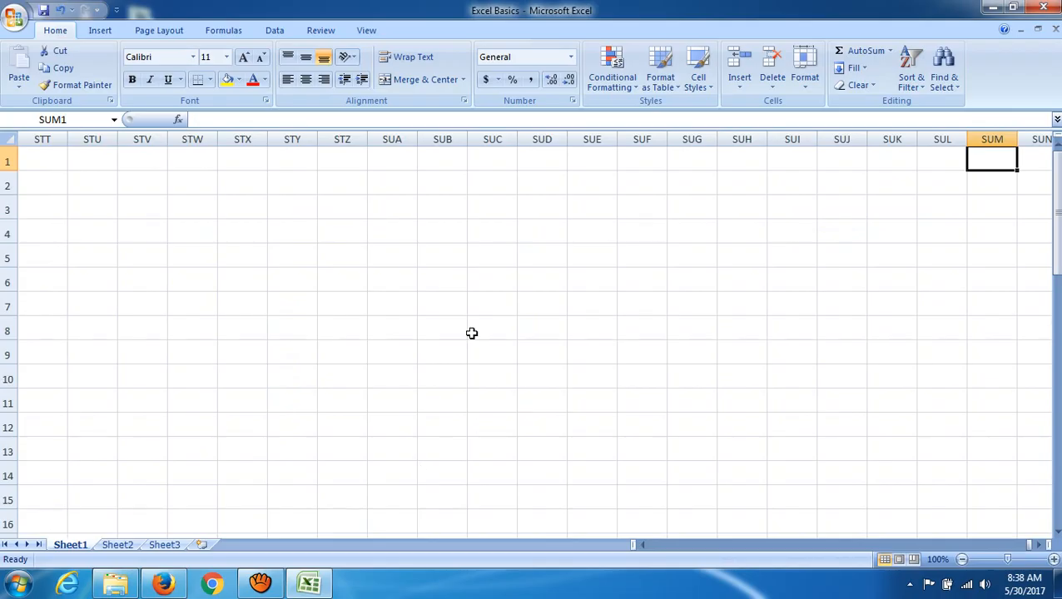
pyautogui.scroll(-2, 472, 332)
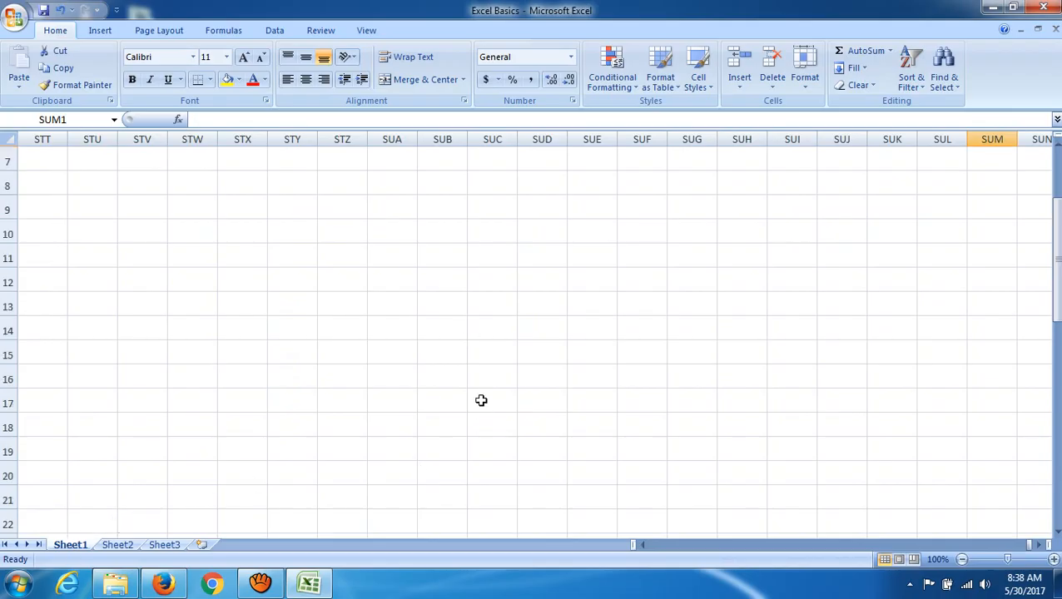
# Undo the text entry in cell F48 and the last widening of column F
pyautogui.hotkey('ctrl', 'End')
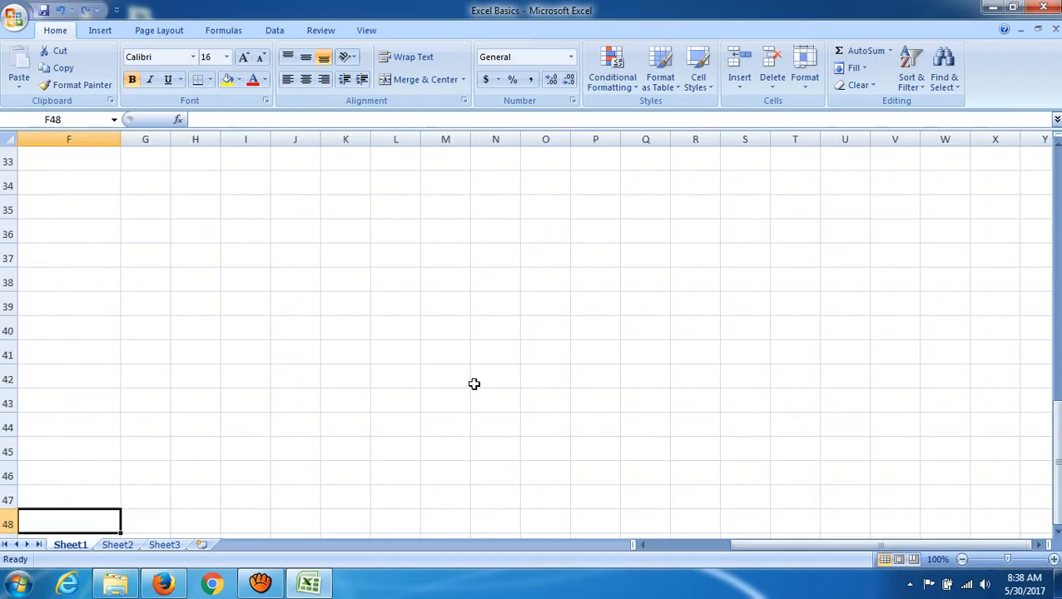
pyautogui.scroll(1, 458, 372)
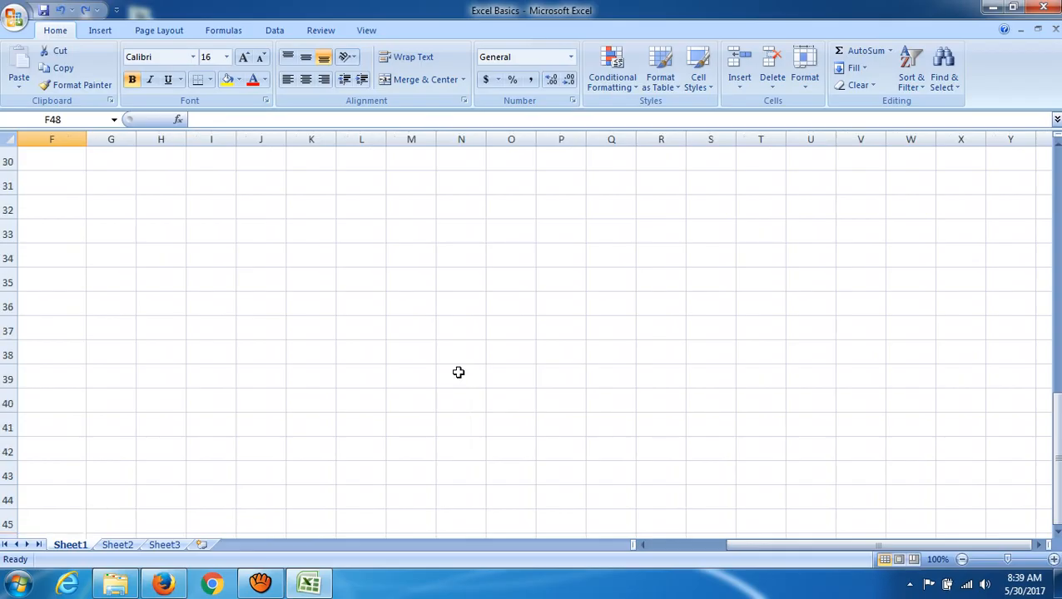
pyautogui.scroll(10, 459, 372)
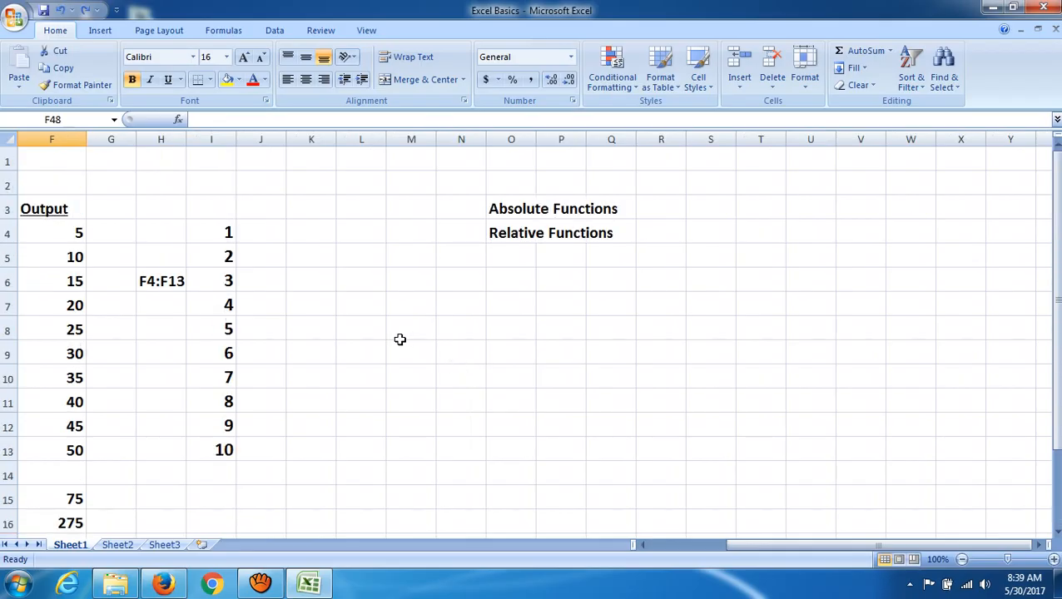
pyautogui.moveTo(798, 545); pyautogui.dragTo(721, 545)
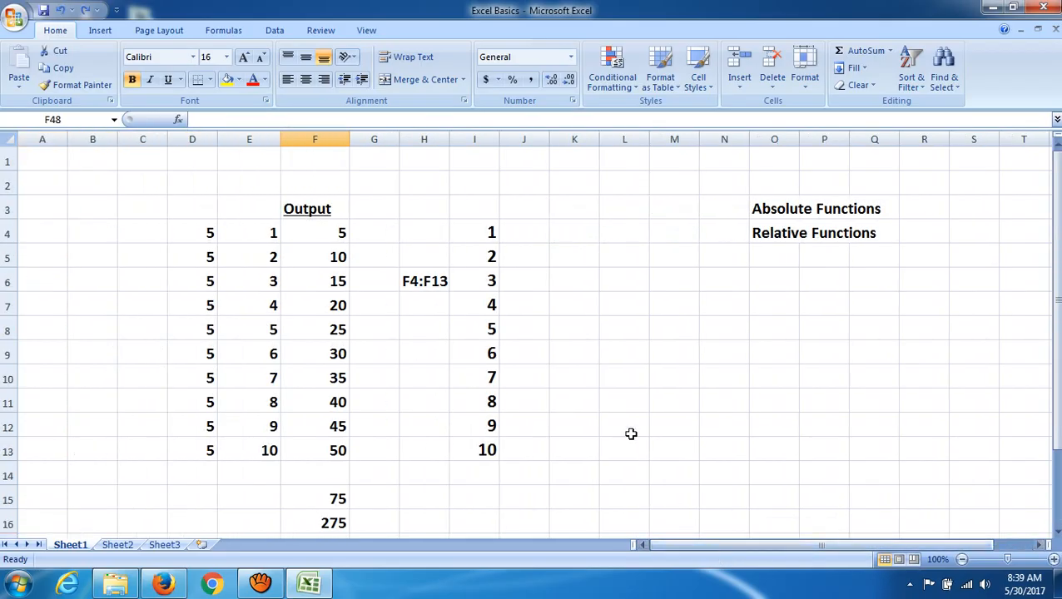
# Name the range F4:F13 with a person's first name and reselect the range to check it
pyautogui.click(631, 429)
pyautogui.moveTo(338, 233); pyautogui.dragTo(342, 451)
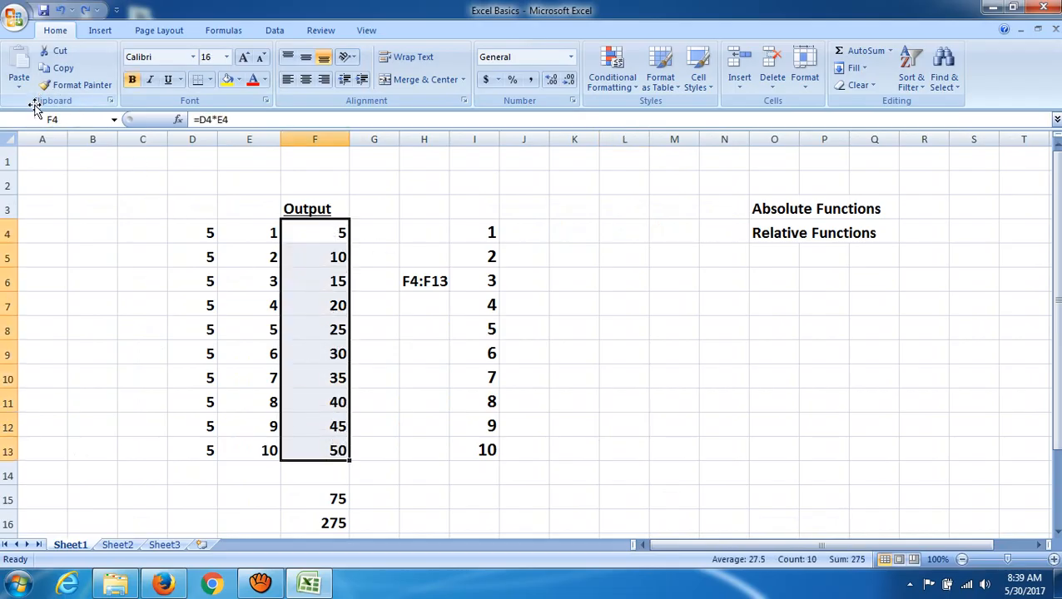
pyautogui.click(62, 116)
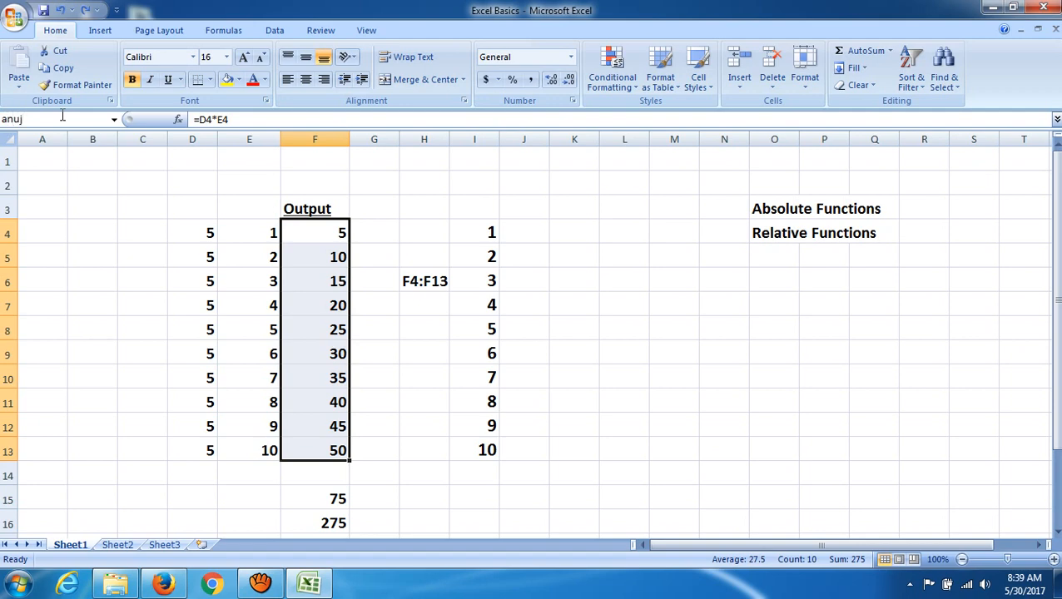
pyautogui.press('Return')
pyautogui.click(629, 233)
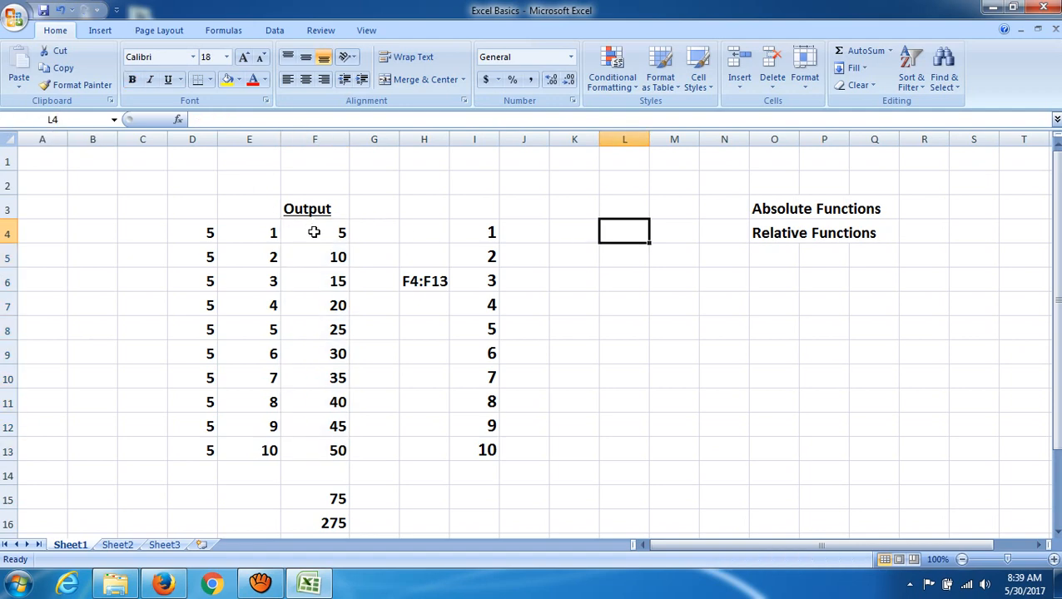
pyautogui.moveTo(314, 233); pyautogui.dragTo(341, 449)
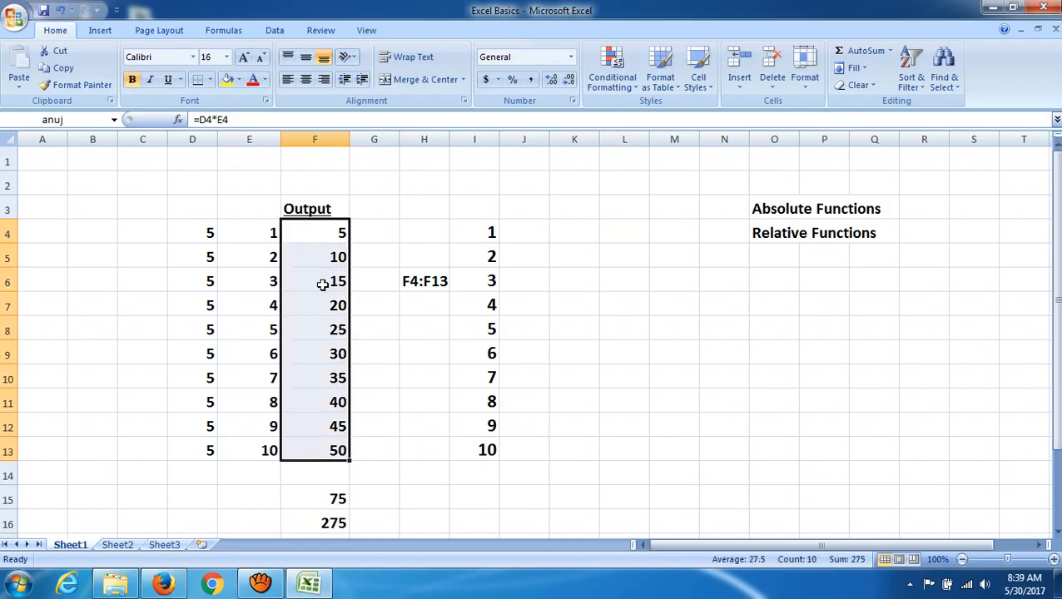
pyautogui.click(570, 448)
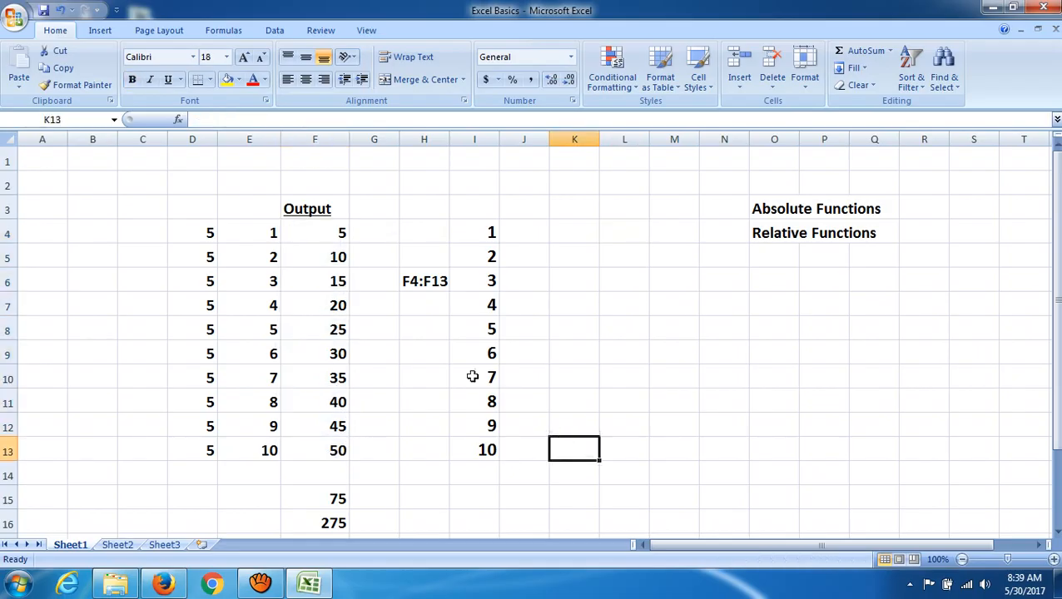
# Name the range D4:D13 with another first name and reselect both named ranges to check them
pyautogui.click(197, 235)
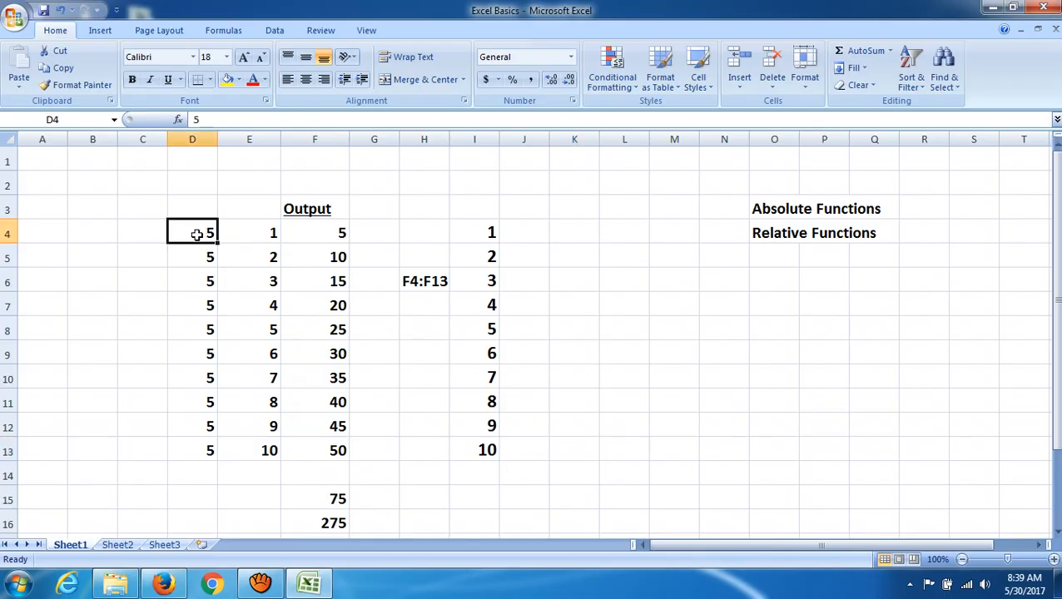
pyautogui.moveTo(197, 235); pyautogui.dragTo(206, 447)
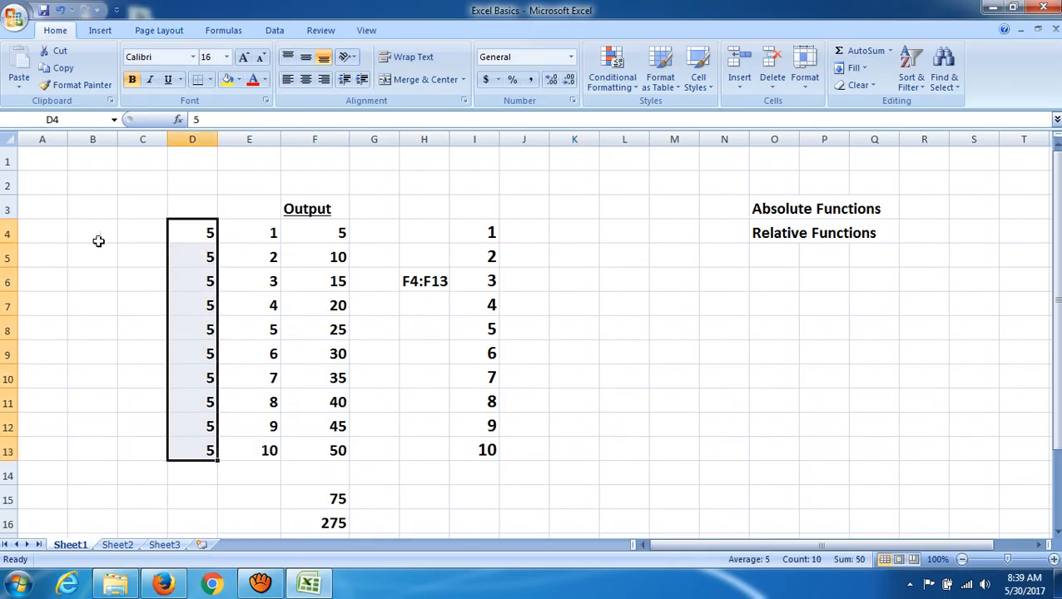
pyautogui.click(71, 121)
pyautogui.press('Return')
pyautogui.click(582, 254)
pyautogui.moveTo(206, 231); pyautogui.dragTo(210, 446)
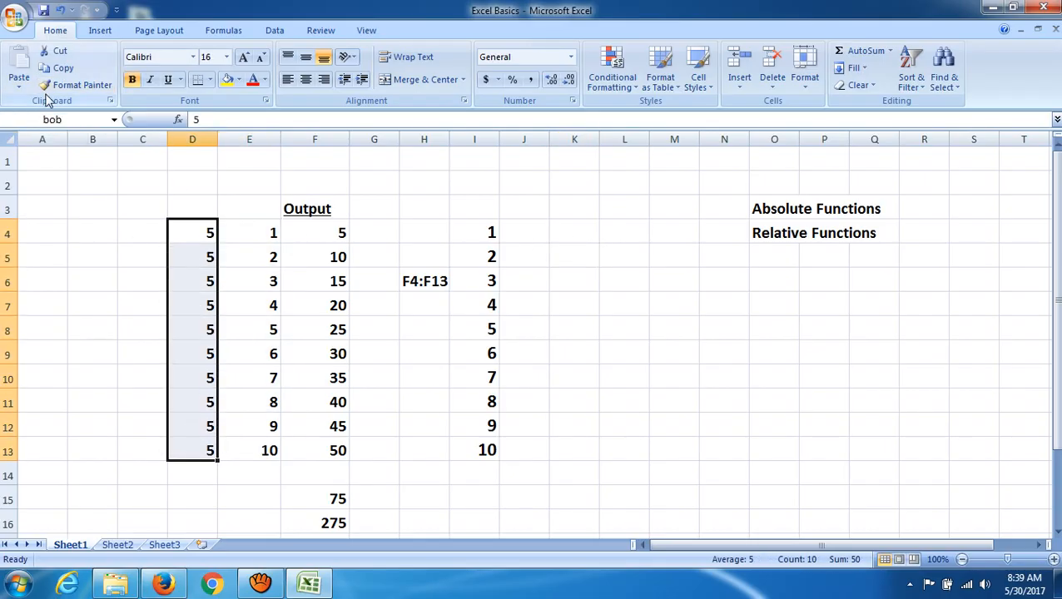
pyautogui.moveTo(308, 232); pyautogui.dragTo(326, 453)
# Enter a SUM formula in cell E37 that totals the named range covering D4:D13, referring to it by its name
pyautogui.scroll(-4, 633, 392)
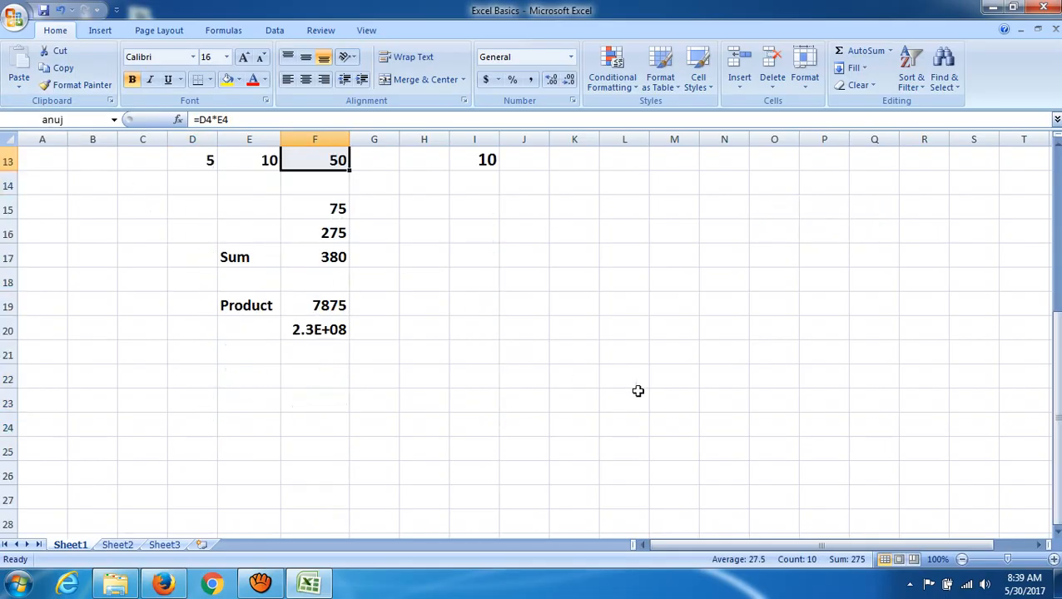
pyautogui.scroll(-6, 633, 387)
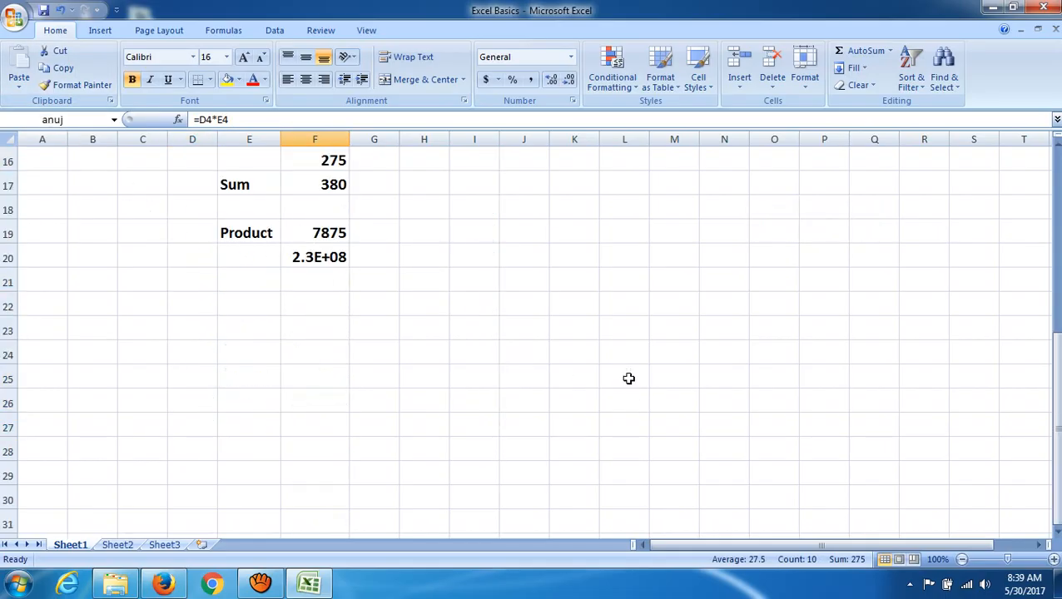
pyautogui.click(256, 308)
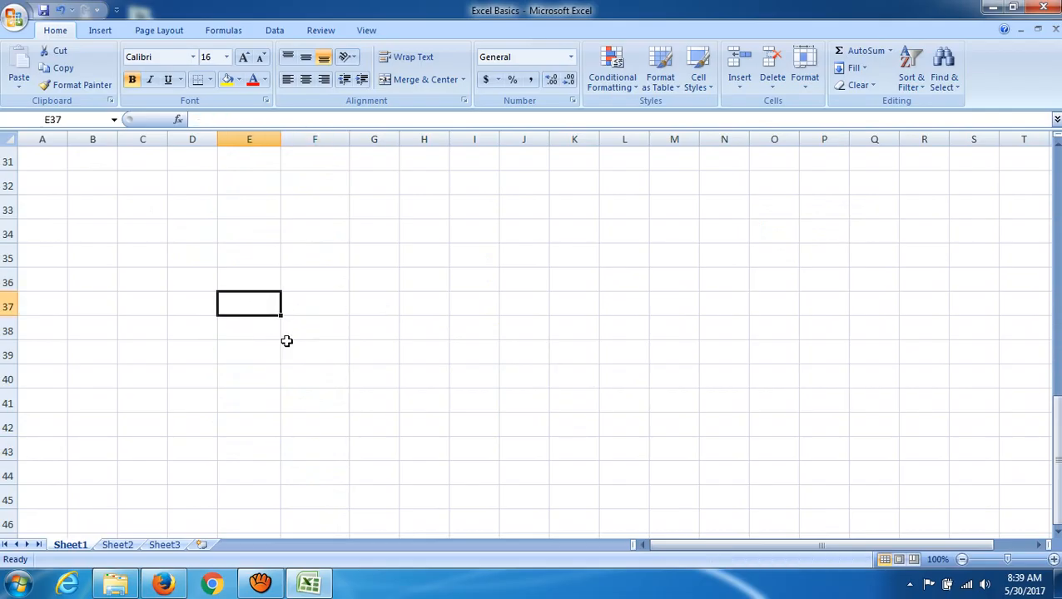
pyautogui.write('=sum(')
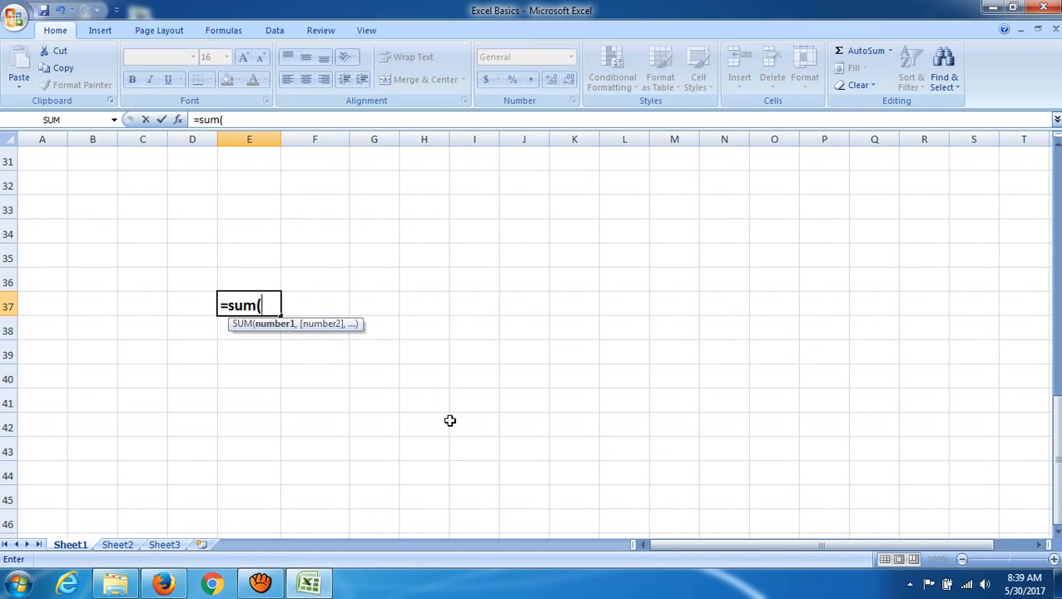
pyautogui.scroll(10, 449, 421)
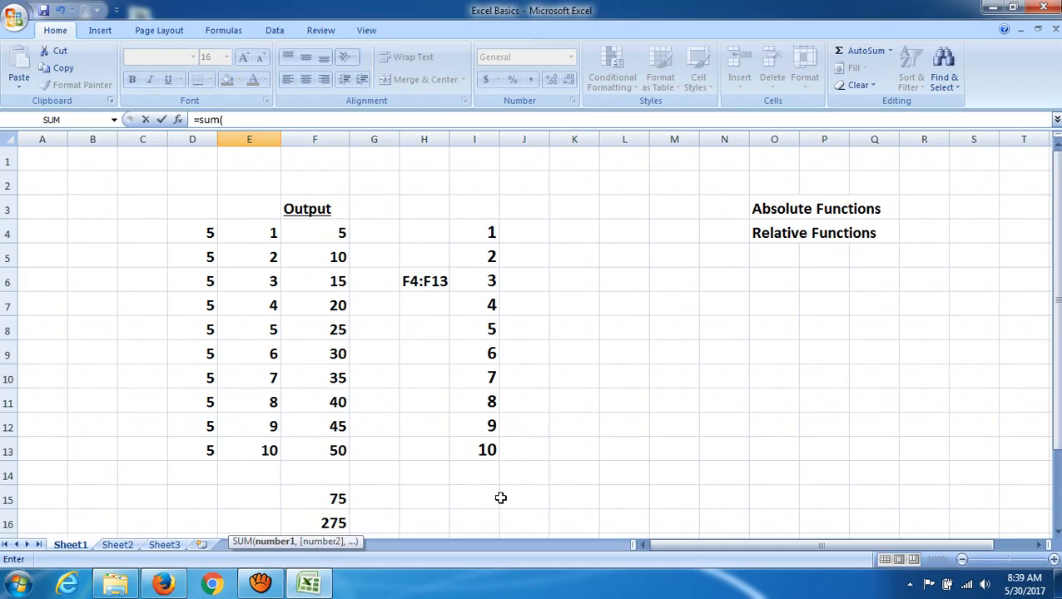
pyautogui.scroll(-10, 597, 490)
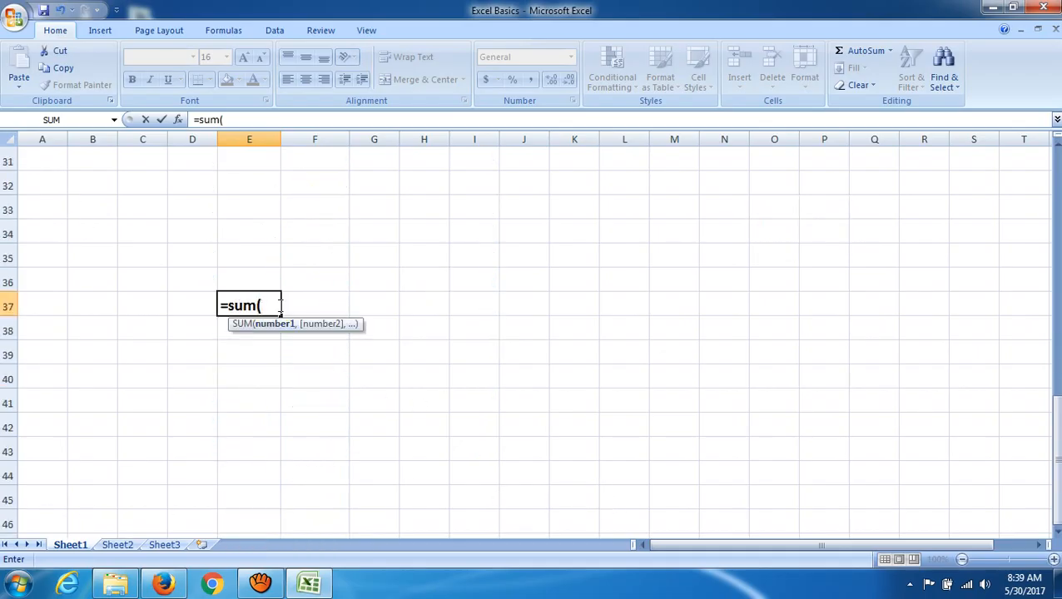
pyautogui.write('bob)')
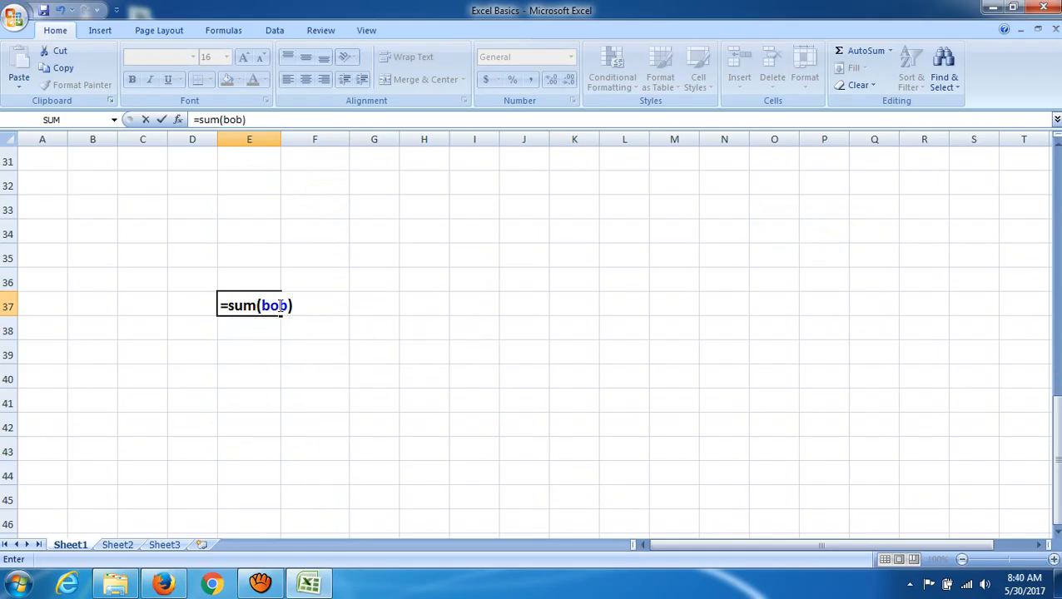
pyautogui.scroll(8, 275, 307)
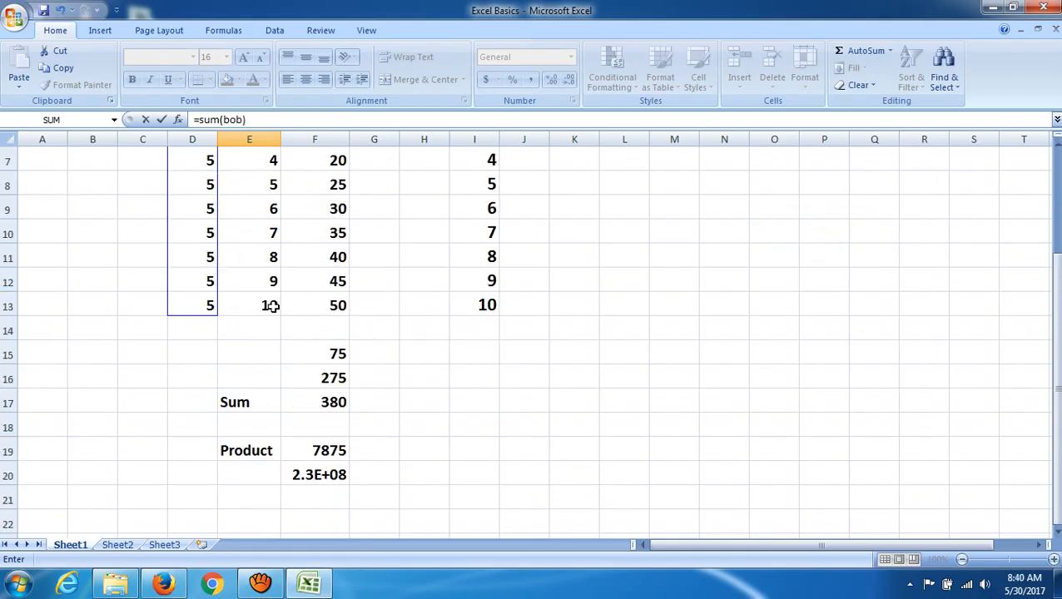
pyautogui.scroll(2, 198, 202)
pyautogui.scroll(-7, 195, 268)
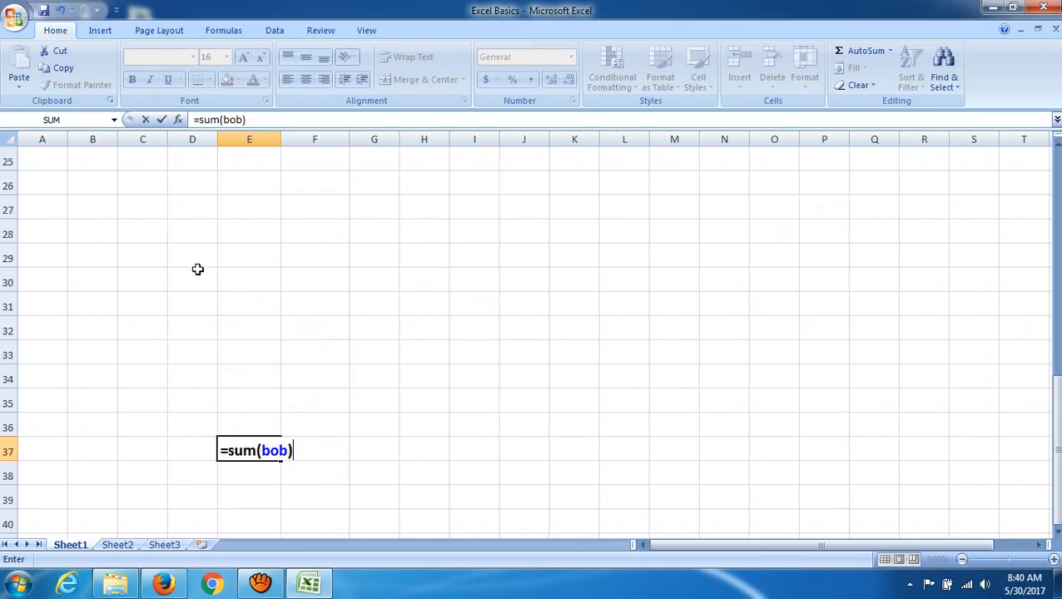
pyautogui.press('Return')
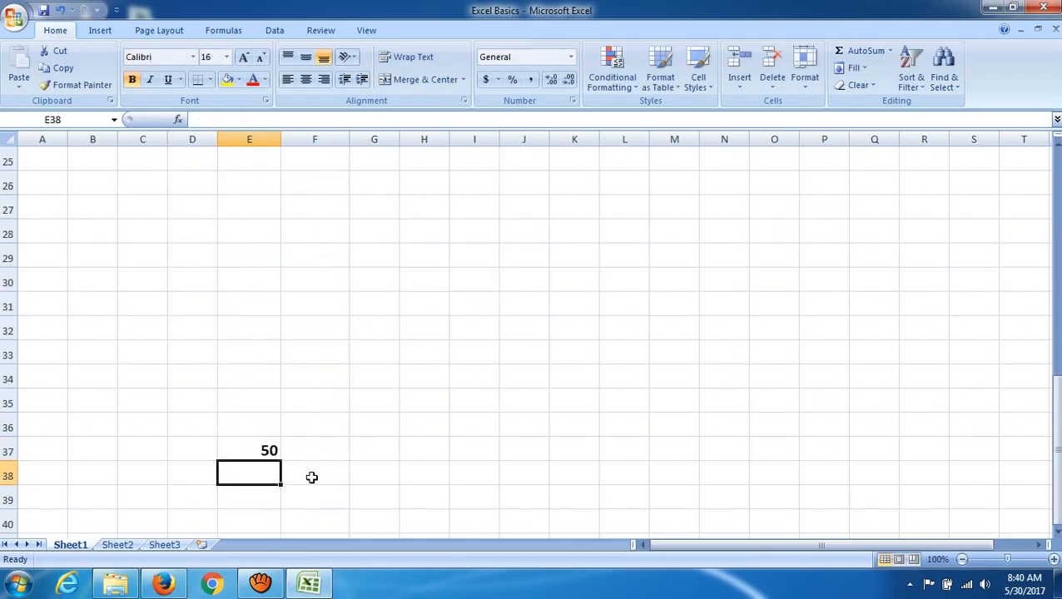
# Enter a SUM formula in cell F38 that totals the named range covering F4:F13, using its name as the argument
pyautogui.click(325, 473)
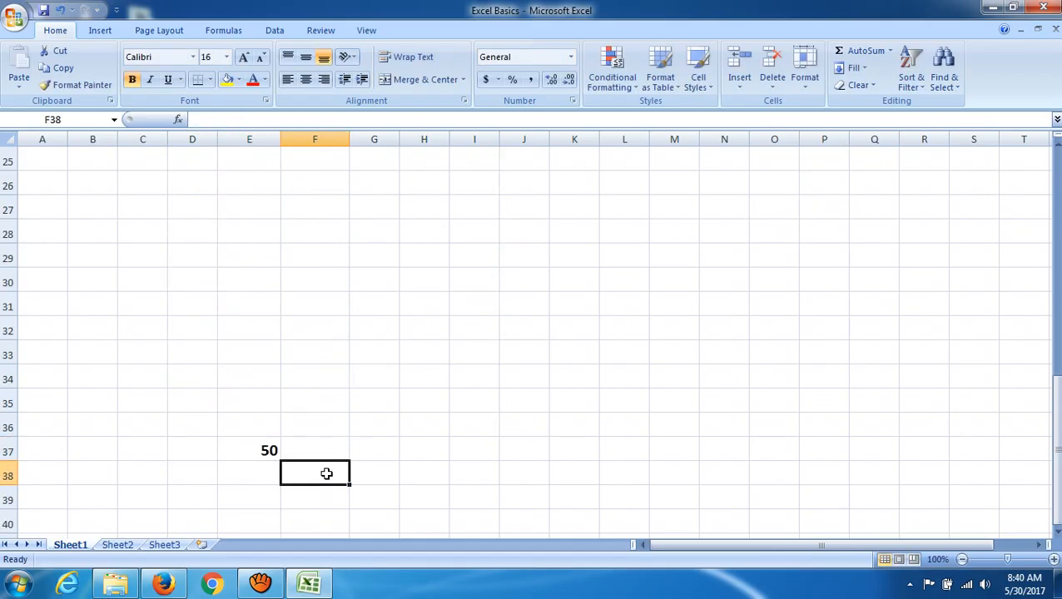
pyautogui.write('=sum')
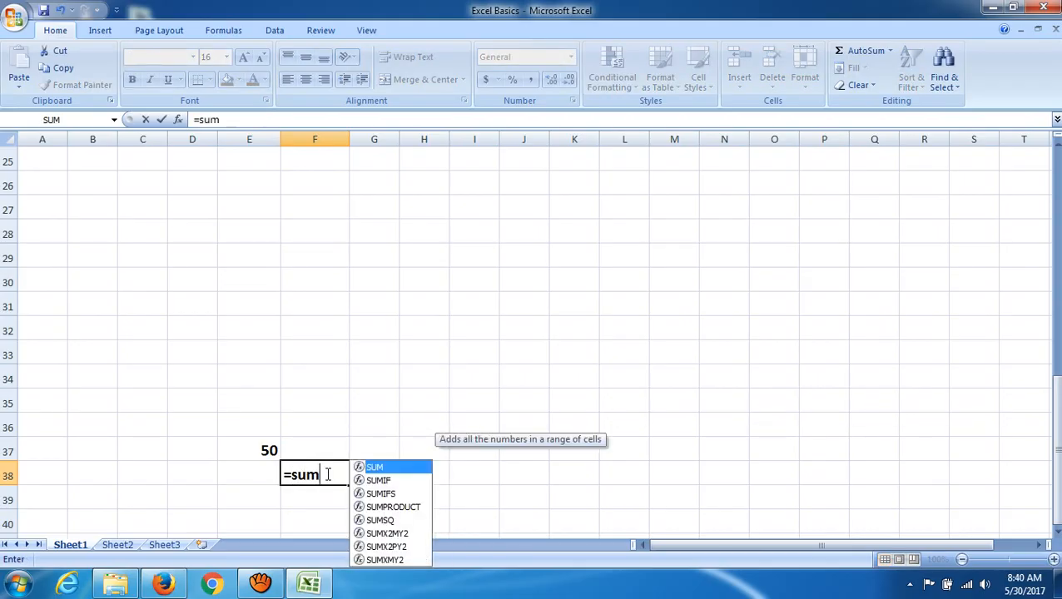
pyautogui.write('(anu')
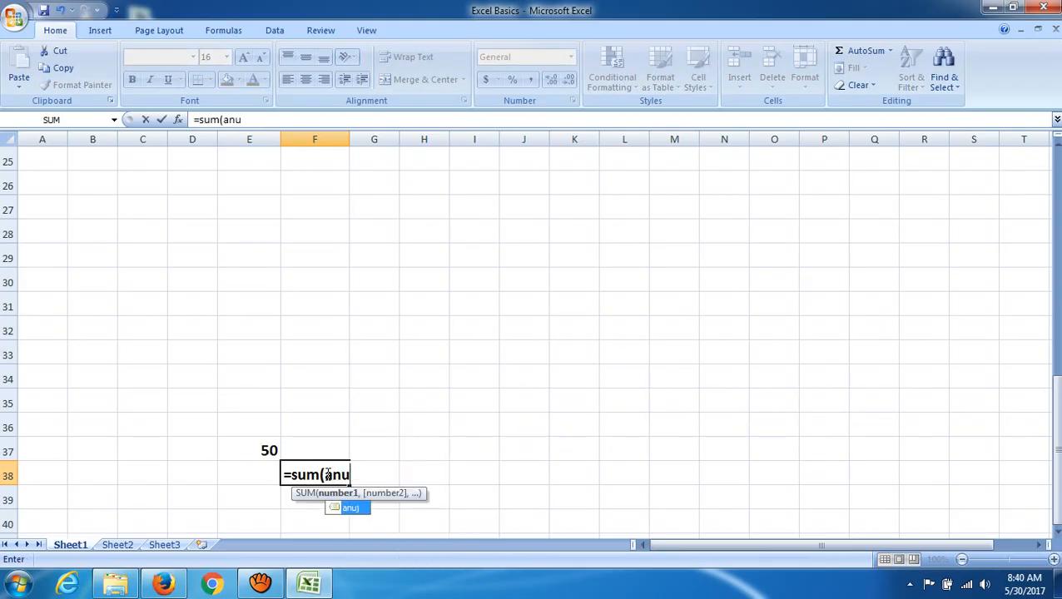
pyautogui.write('j)')
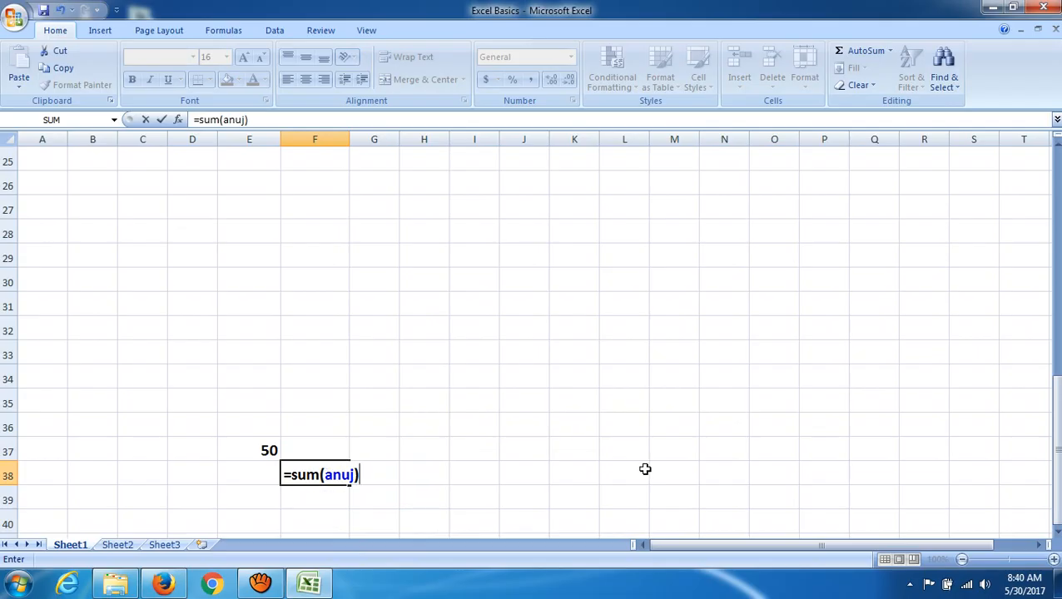
pyautogui.press('Return')
pyautogui.scroll(-1, 645, 469)
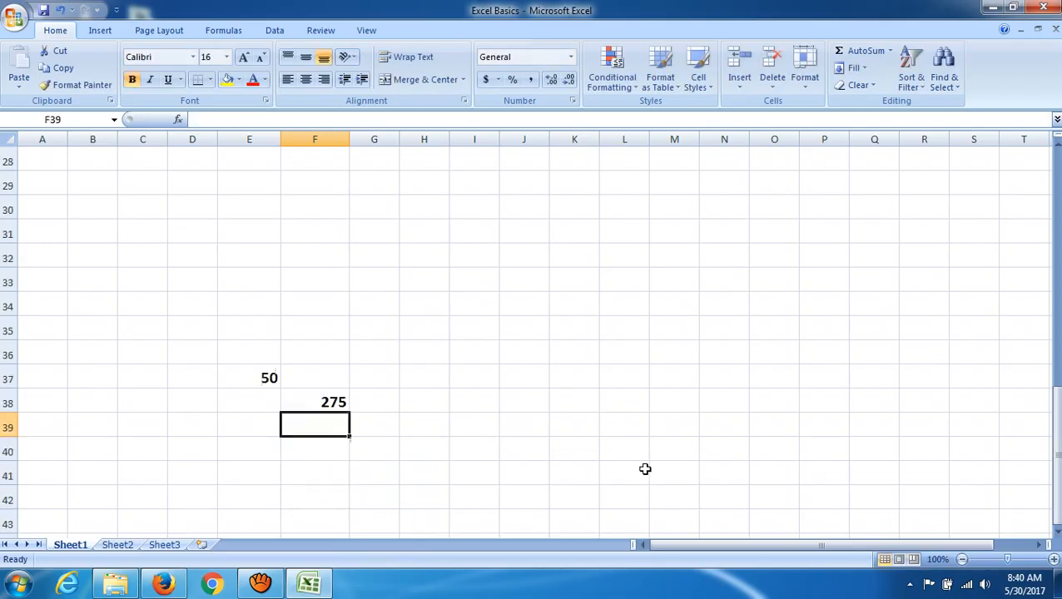
pyautogui.scroll(9, 645, 469)
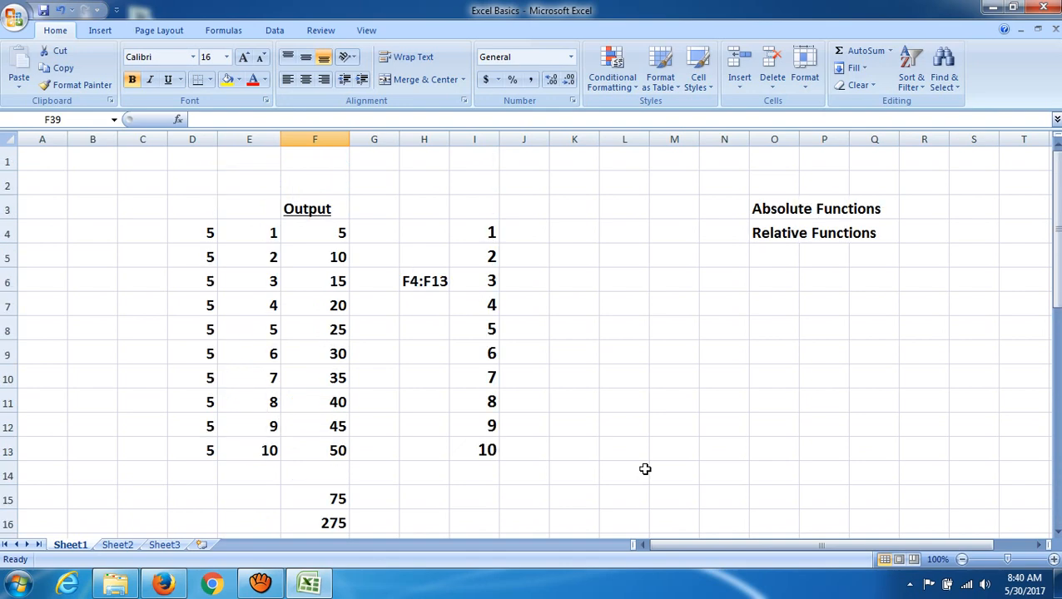
pyautogui.scroll(-1, 645, 469)
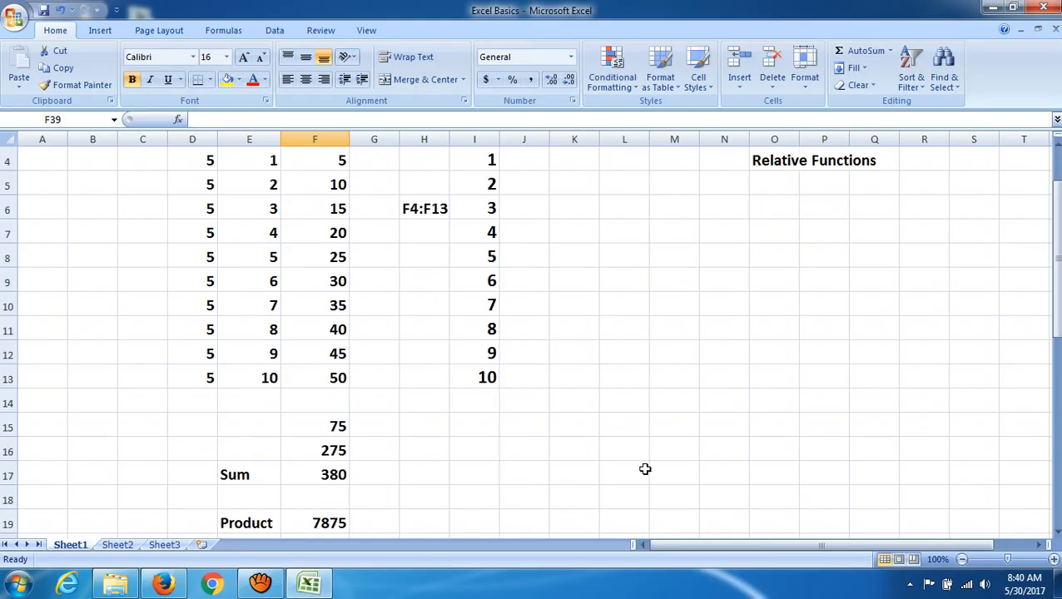
pyautogui.scroll(-1, 715, 478)
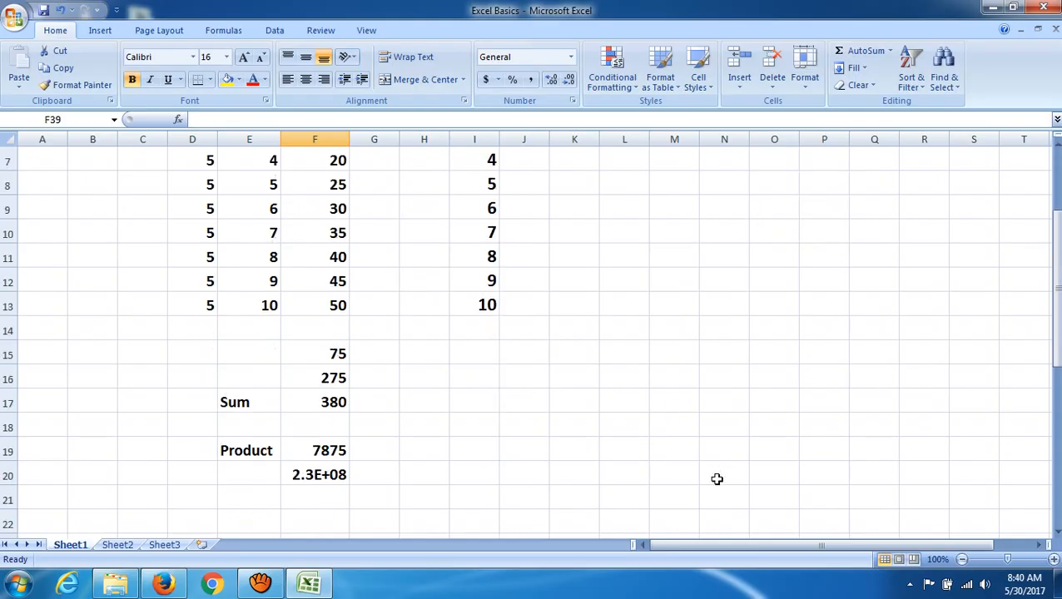
pyautogui.scroll(-2, 716, 478)
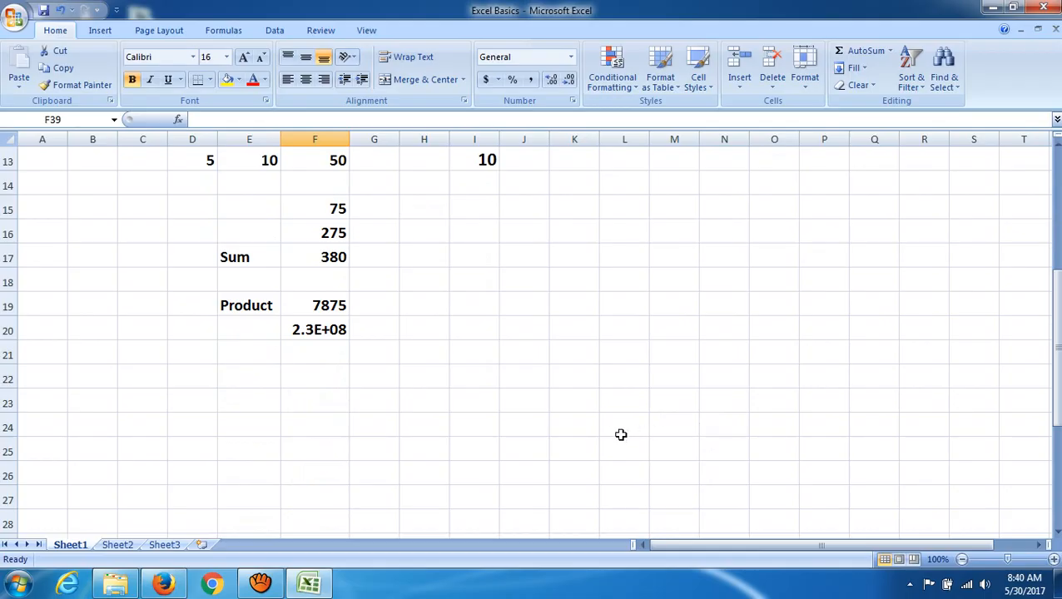
pyautogui.scroll(-1, 656, 438)
pyautogui.scroll(1, 656, 438)
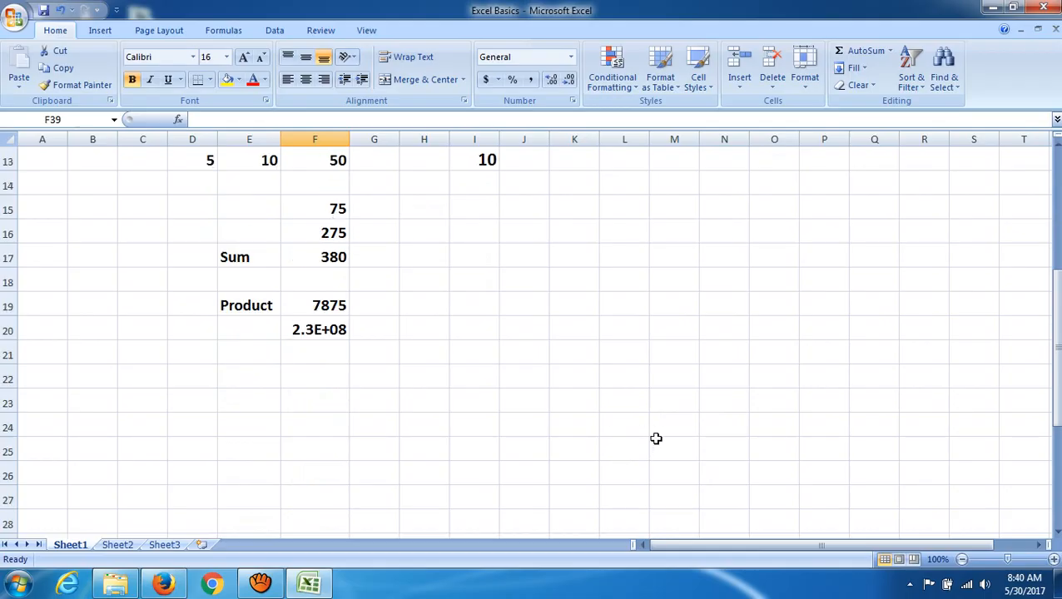